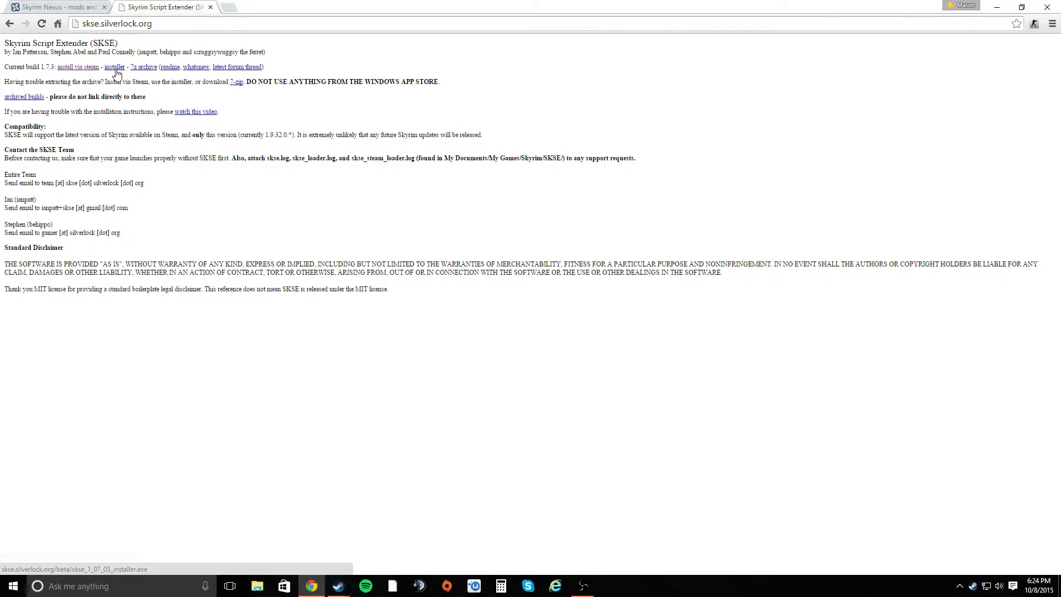
- Download and launch the SKSE 1.7.3 installer, and dismiss its notice about the install directory
click(115, 67)
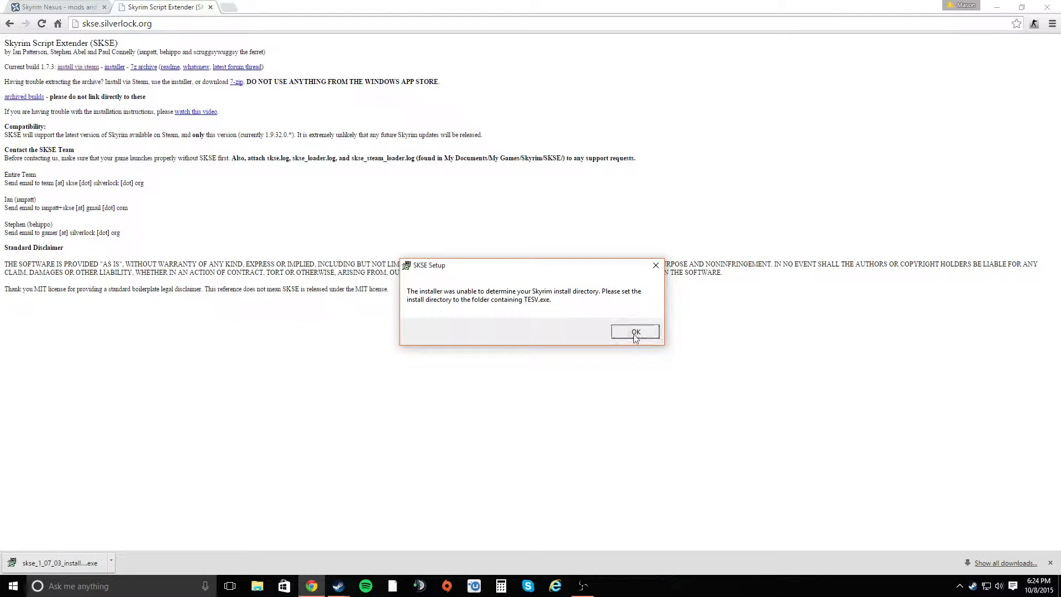
click(636, 332)
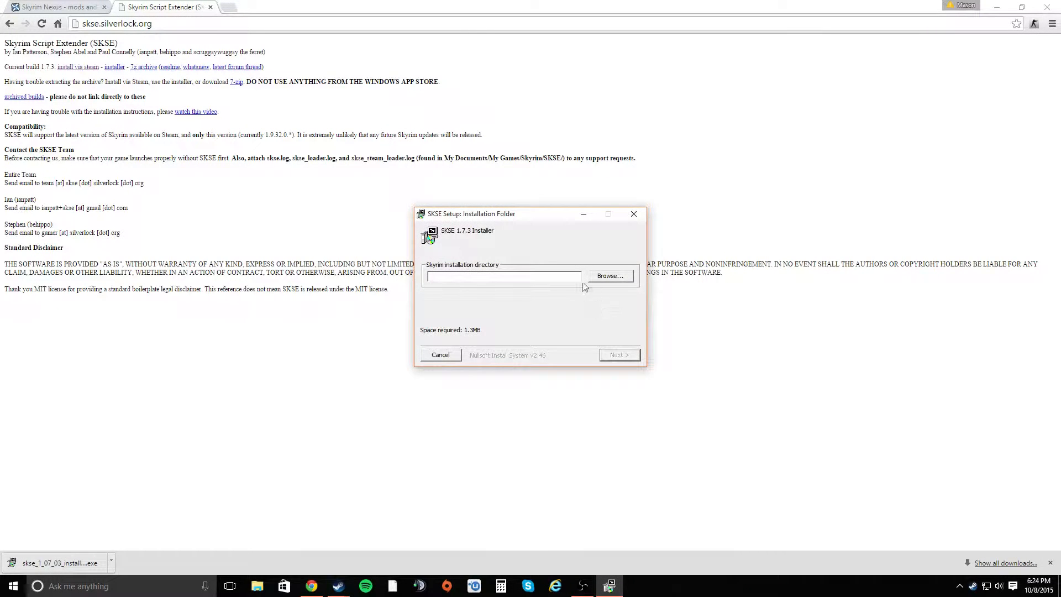
- Set the Skyrim installation directory to C:\Program Files (x86)\Steam\steamapps\common\Skyrim
click(603, 277)
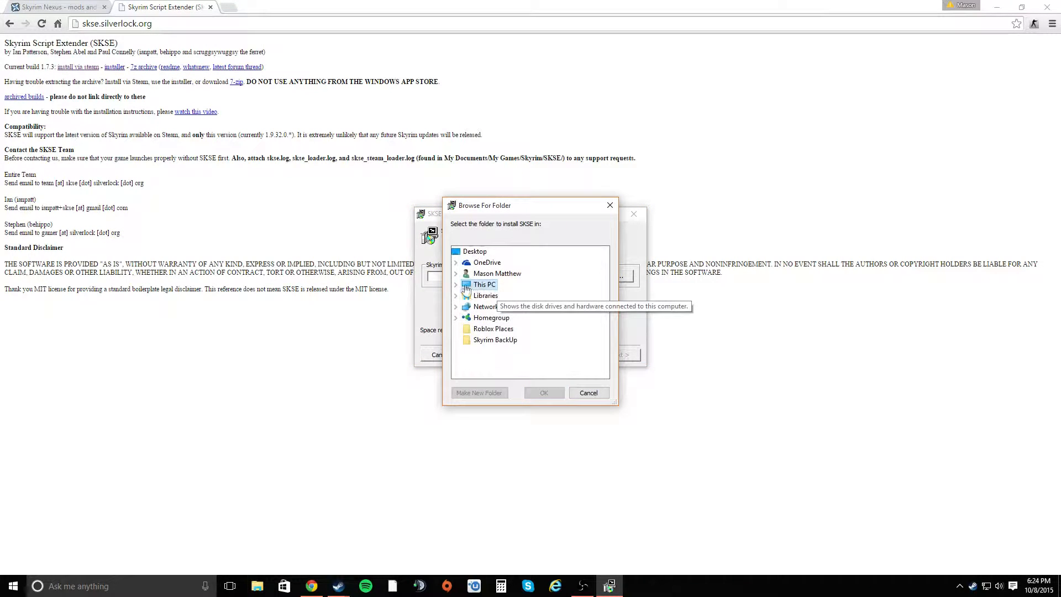
click(457, 284)
click(466, 317)
click(476, 318)
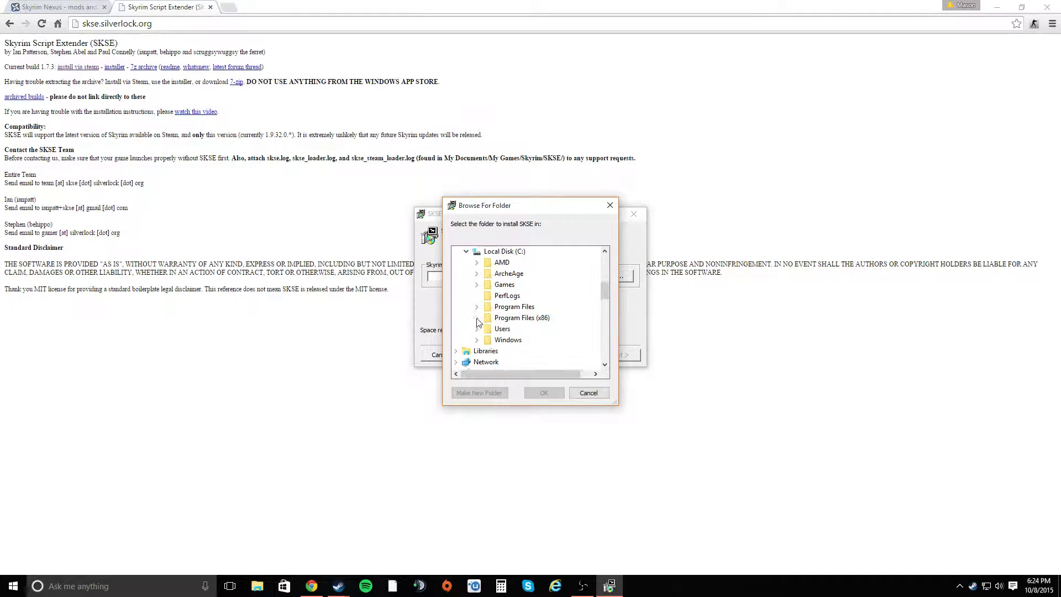
scroll(508, 315, down, 10)
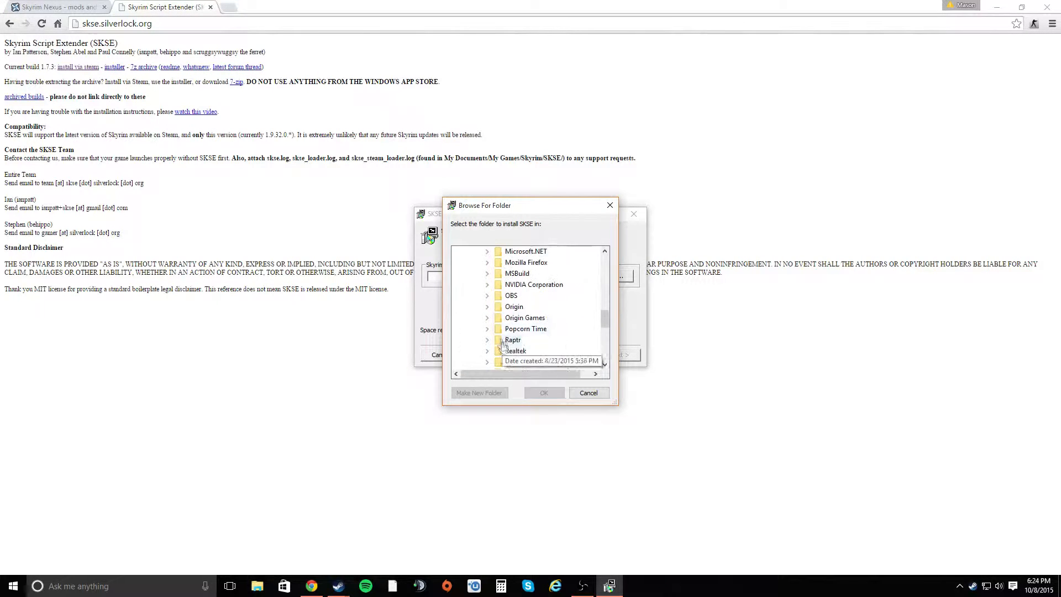
click(487, 329)
scroll(521, 307, down, 2)
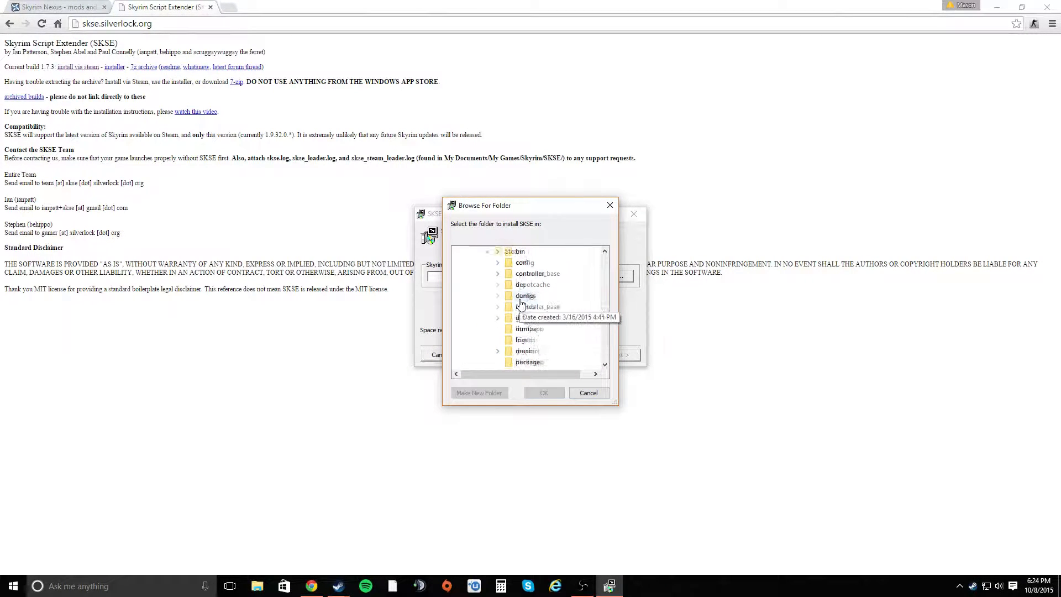
scroll(519, 306, down, 3)
click(498, 308)
click(509, 286)
scroll(546, 292, down, 3)
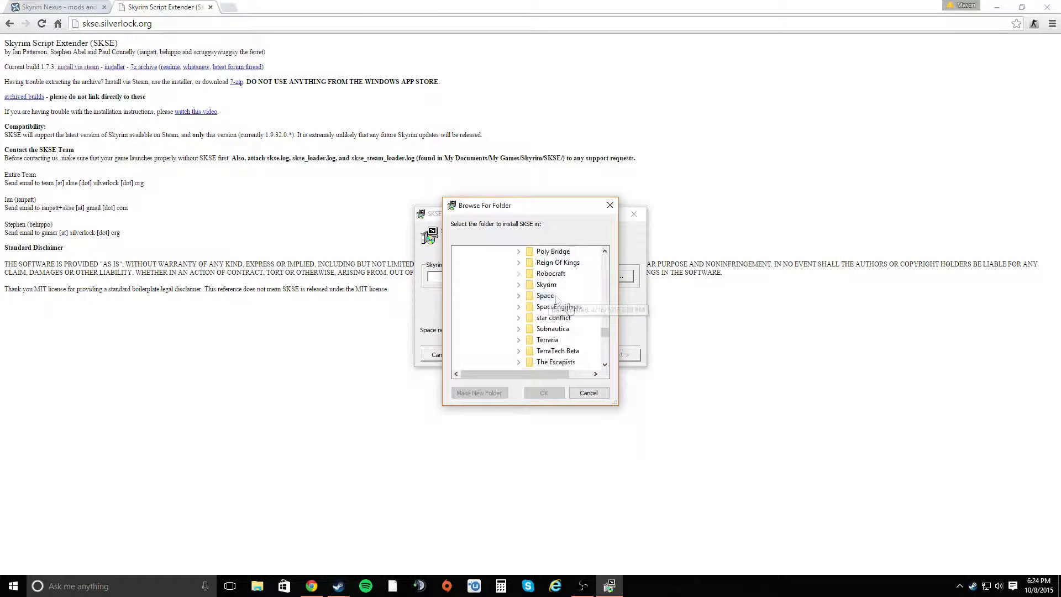
click(546, 286)
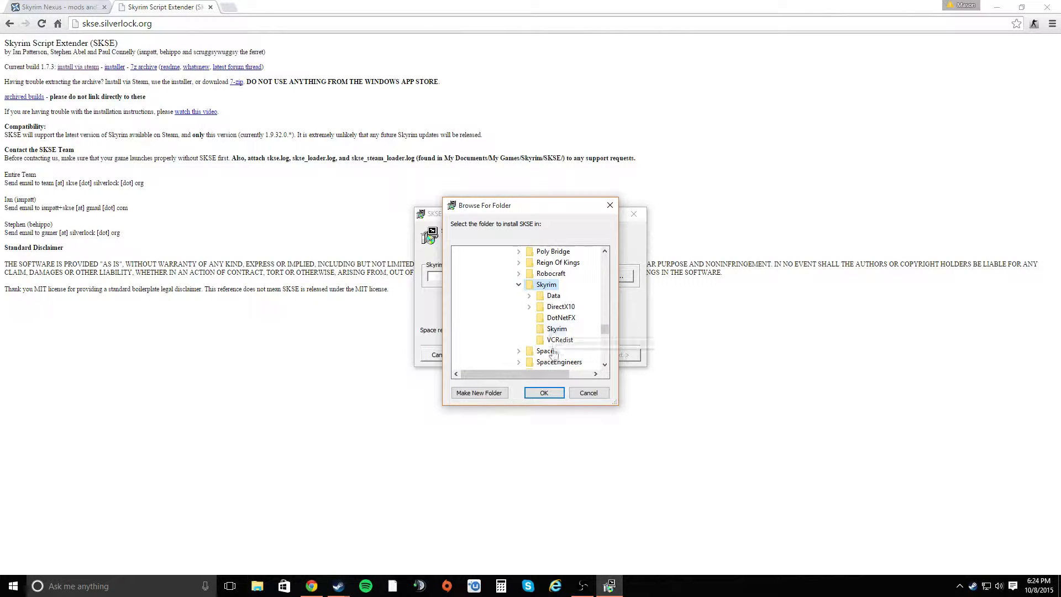
click(545, 394)
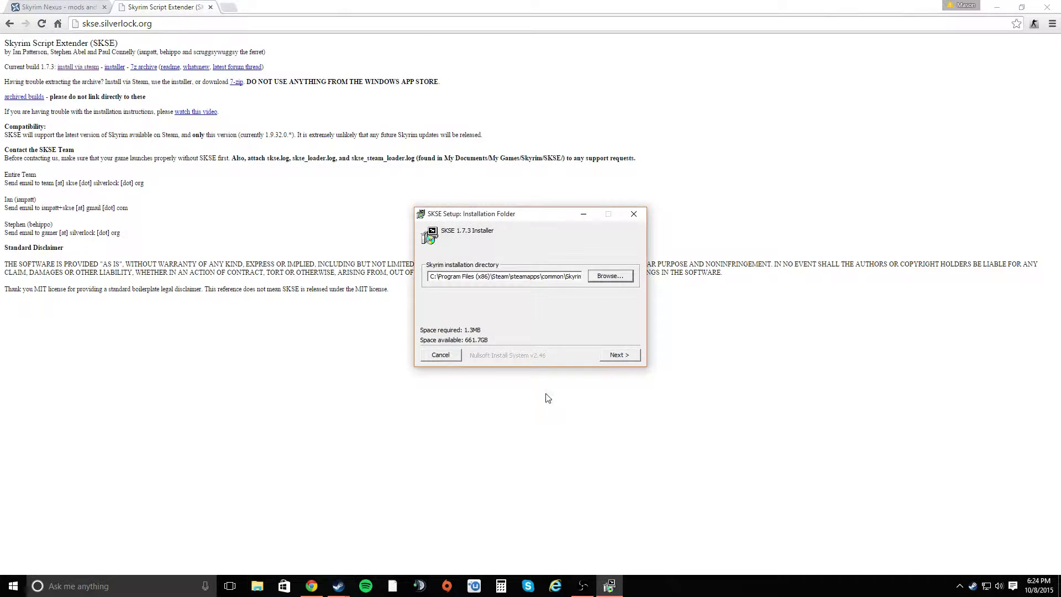
- Install SKSE into the chosen Skyrim folder and close the installer
click(615, 357)
click(620, 355)
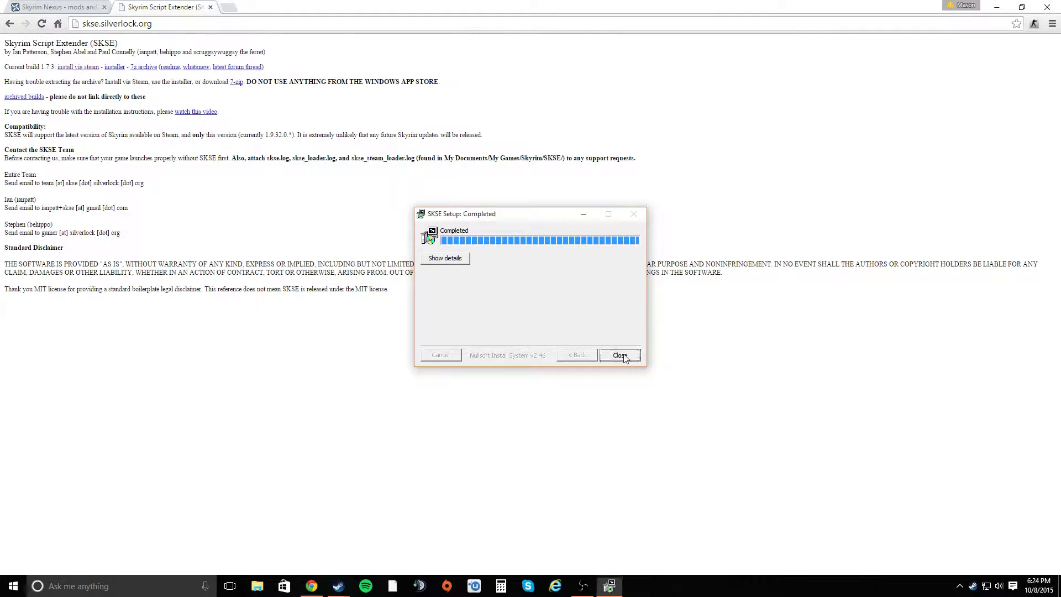
click(620, 355)
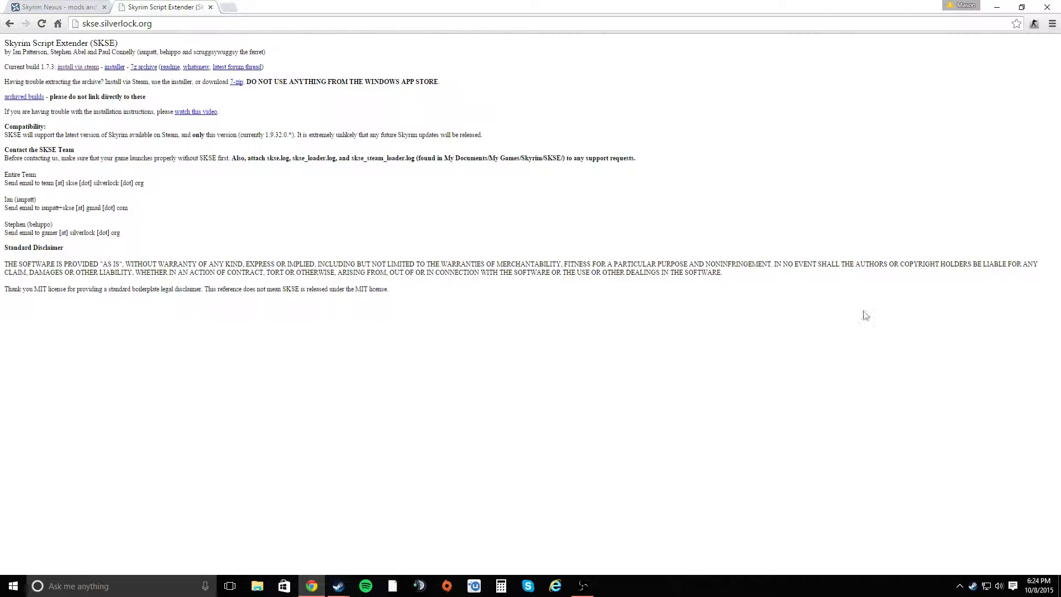
- Look at the desktop, return to the browser's Skyrim Nexus page and close the Skyrim Script Extender page
click(997, 7)
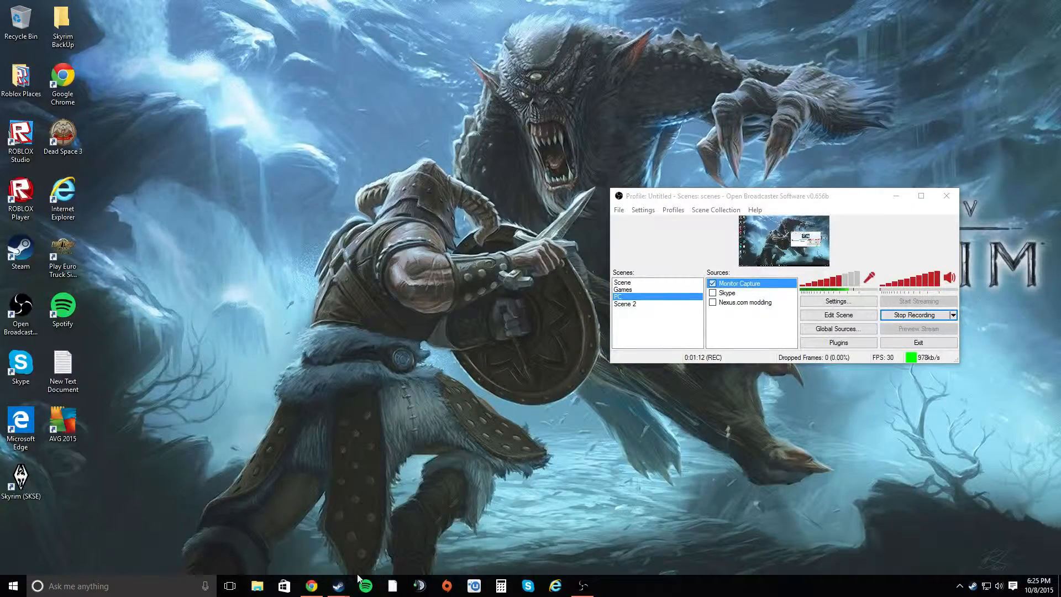
mouse_move(319, 590)
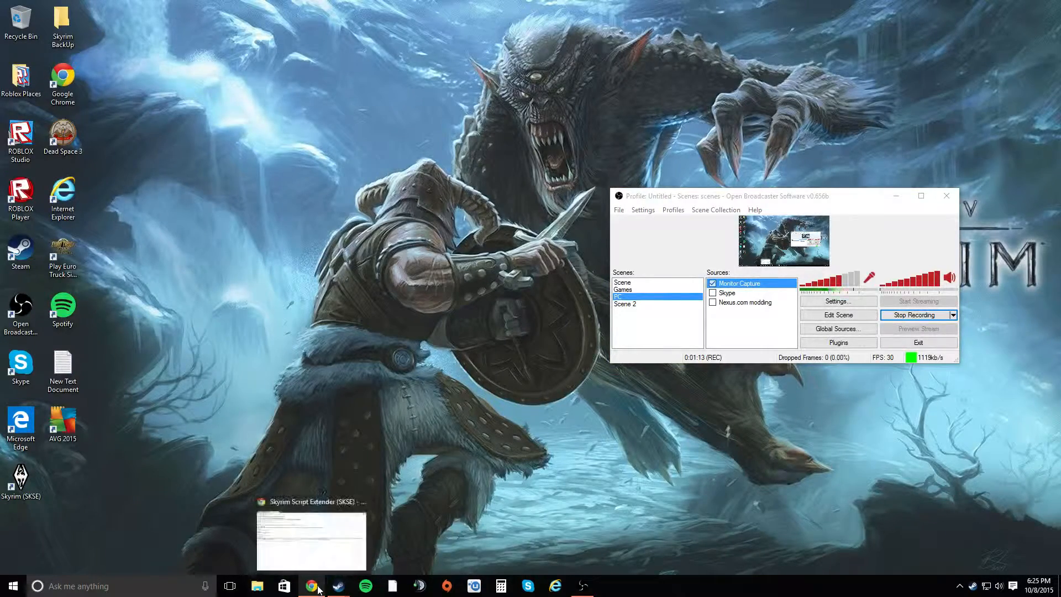
click(329, 554)
key(ctrl+Tab)
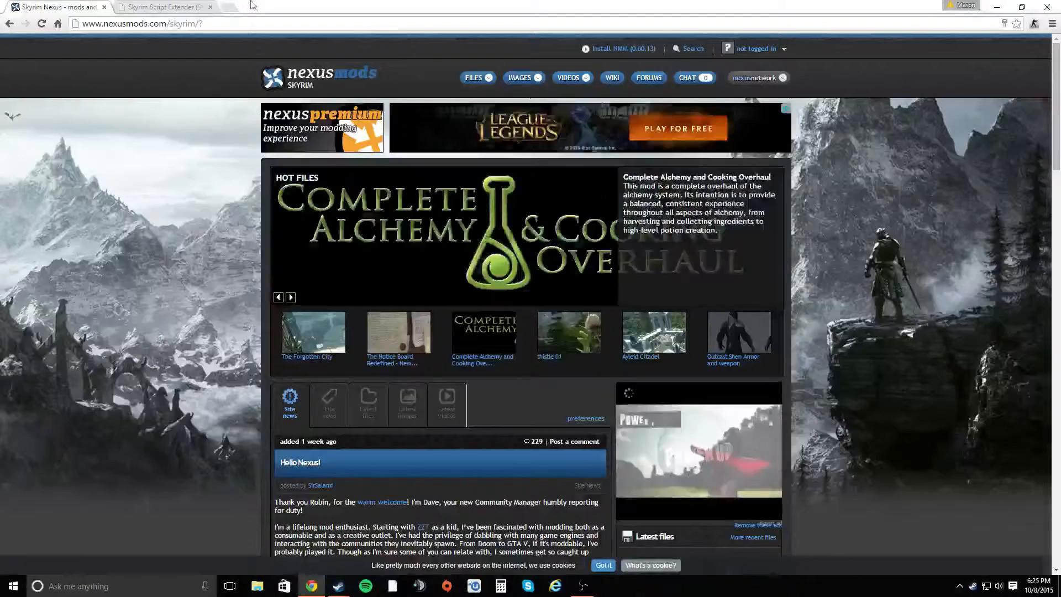
click(211, 7)
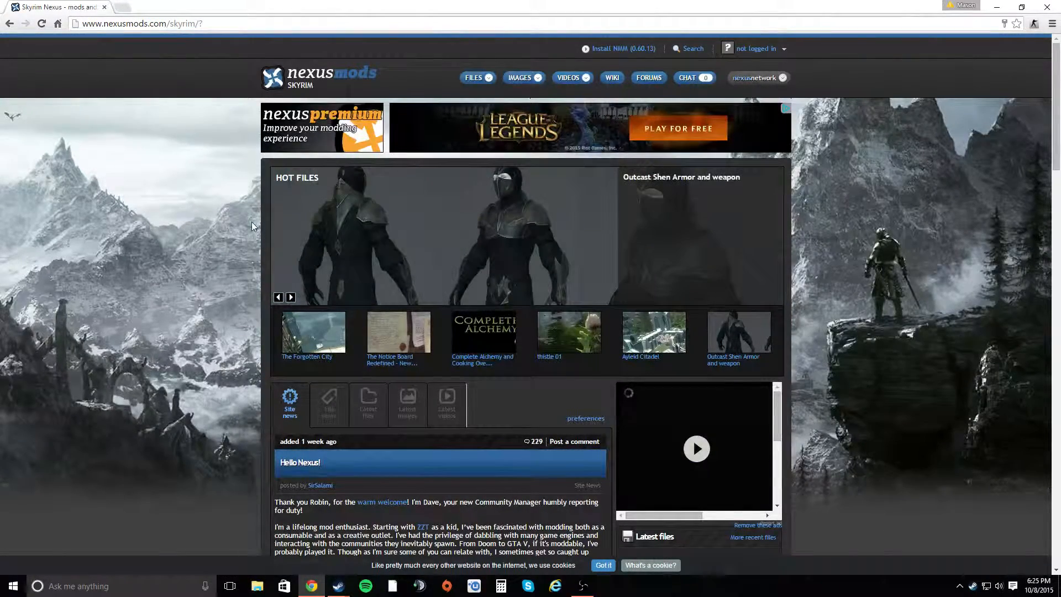
- Log in to the Nexus Mods account
click(774, 50)
click(733, 91)
click(728, 111)
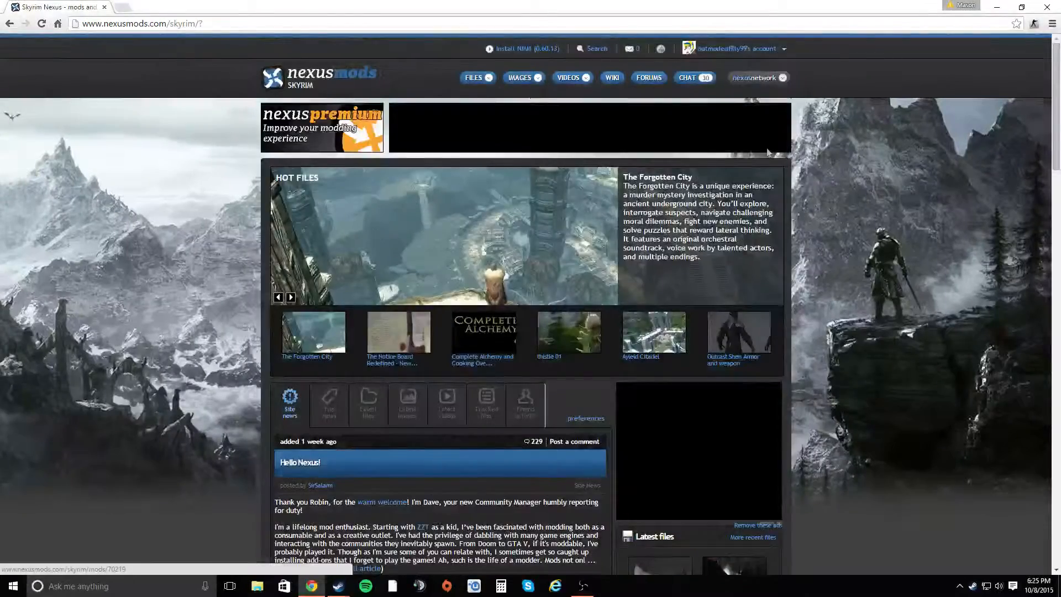
- Download Nexus Mod Manager 0.60.13 for Vista, Win 7, 8 and 10, and launch its installer
scroll(719, 133, down, 2)
scroll(810, 165, up, 2)
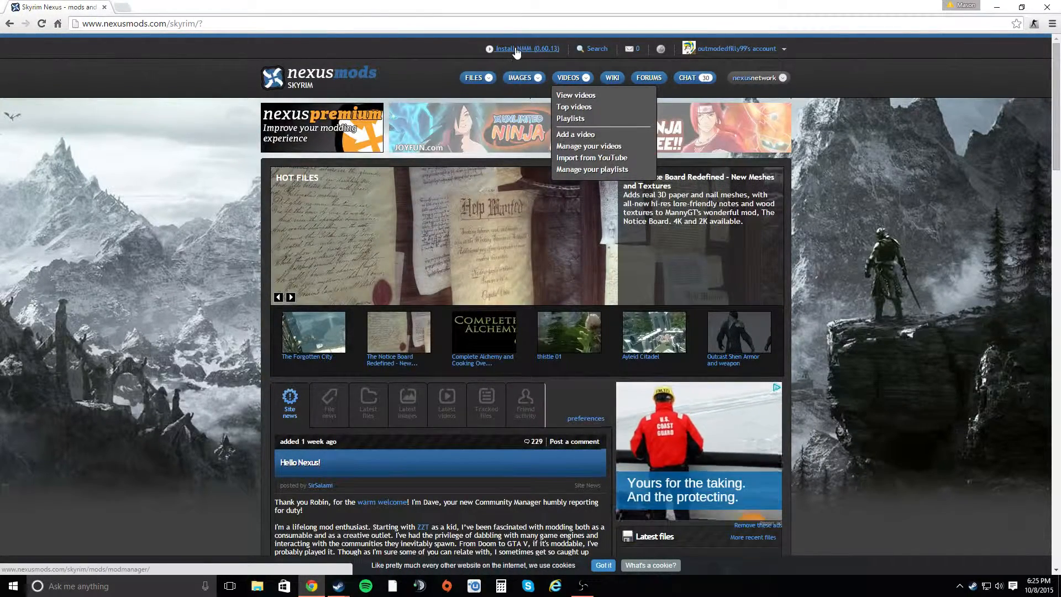
click(490, 50)
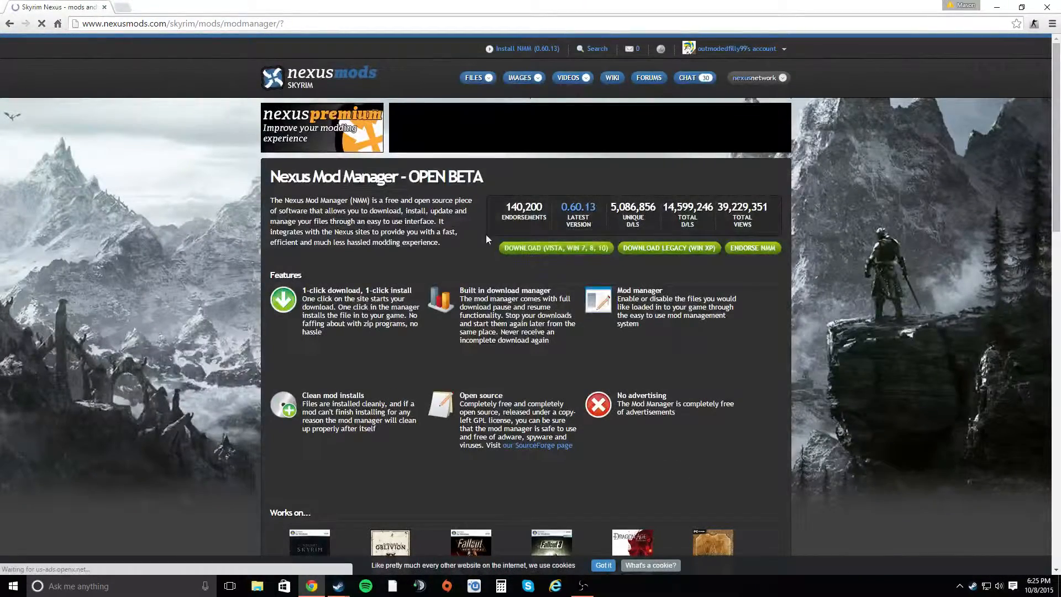
click(573, 252)
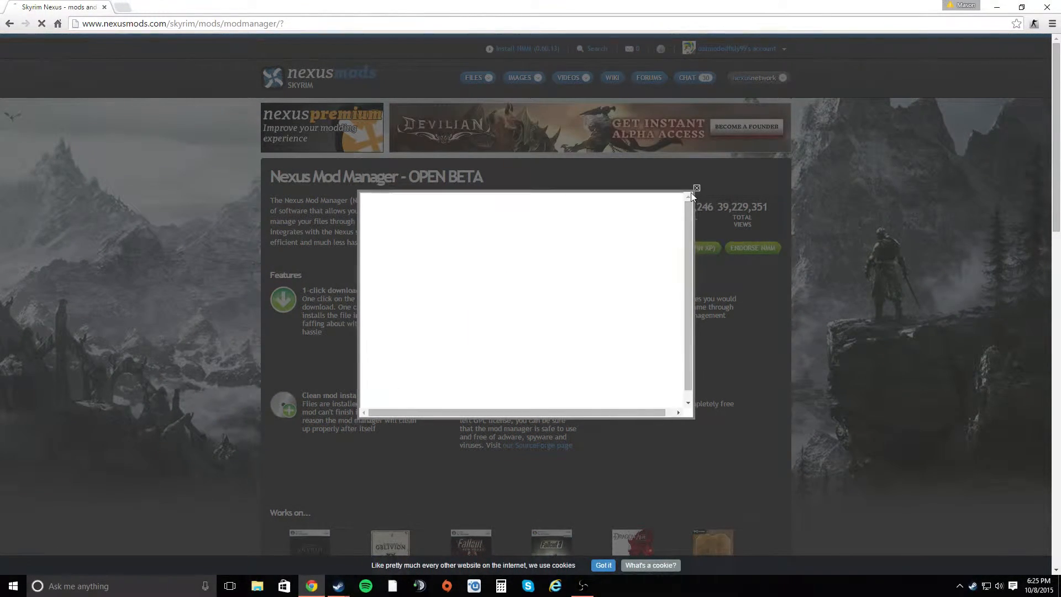
click(697, 188)
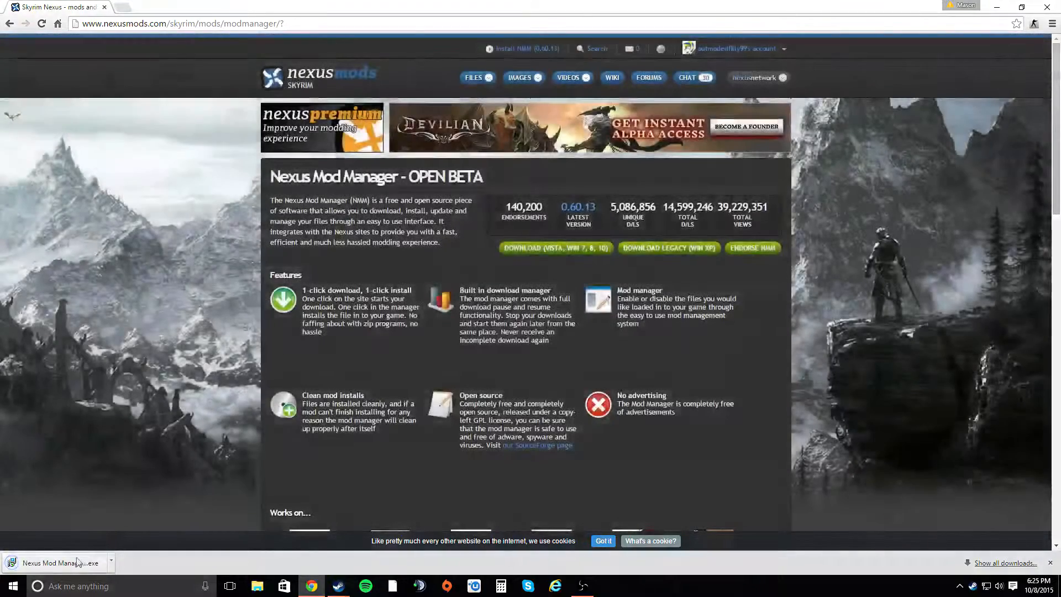
click(58, 563)
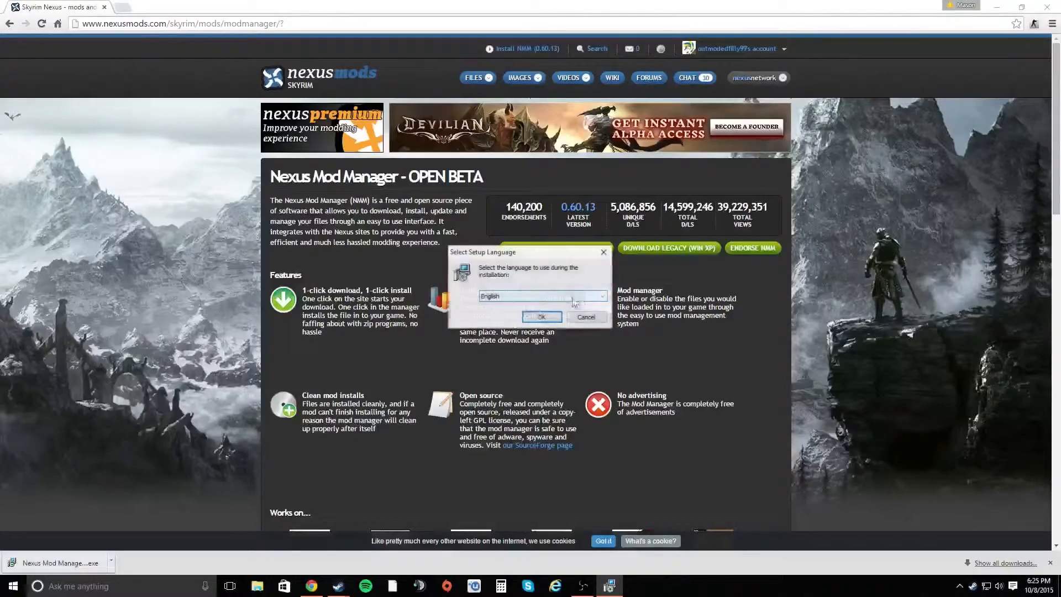
- Install Nexus Mod Manager in English with the default setup options, accepting the license agreement, and finish the wizard
click(542, 318)
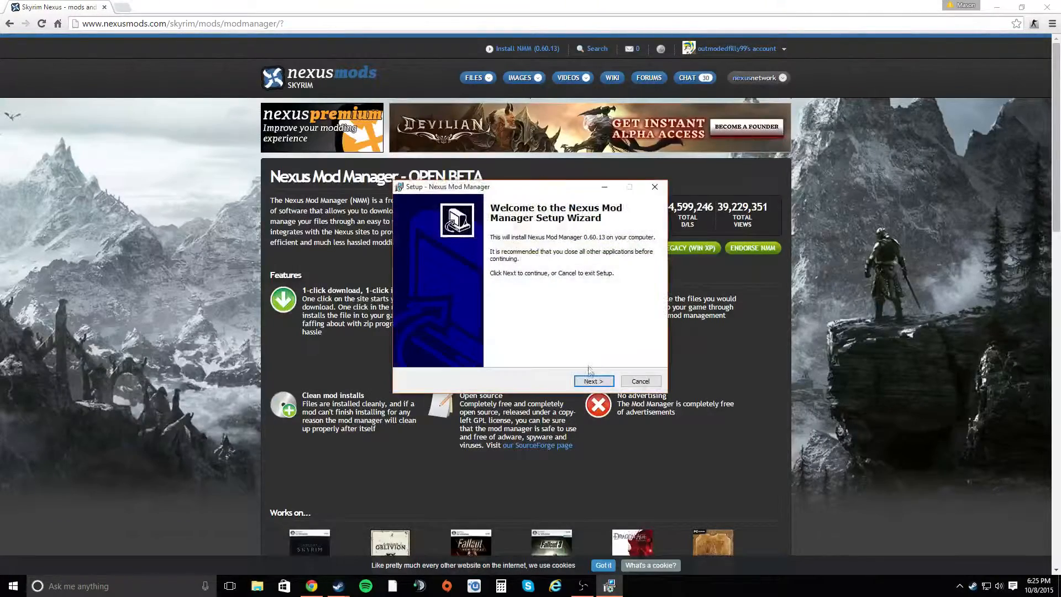
click(591, 382)
click(419, 347)
click(597, 382)
click(600, 384)
click(599, 386)
click(592, 381)
click(590, 383)
click(589, 382)
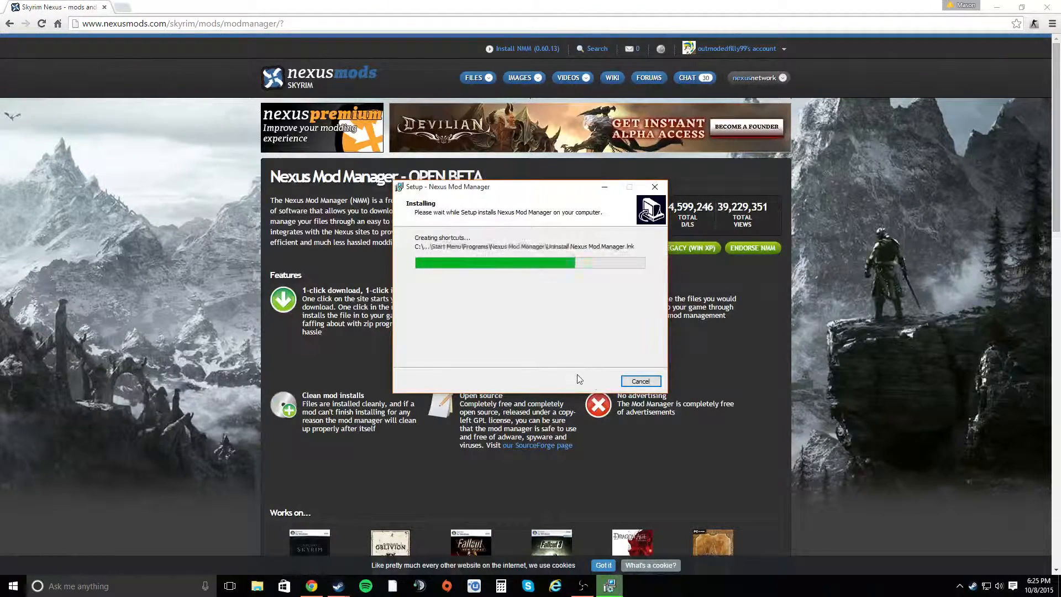
click(593, 381)
click(594, 381)
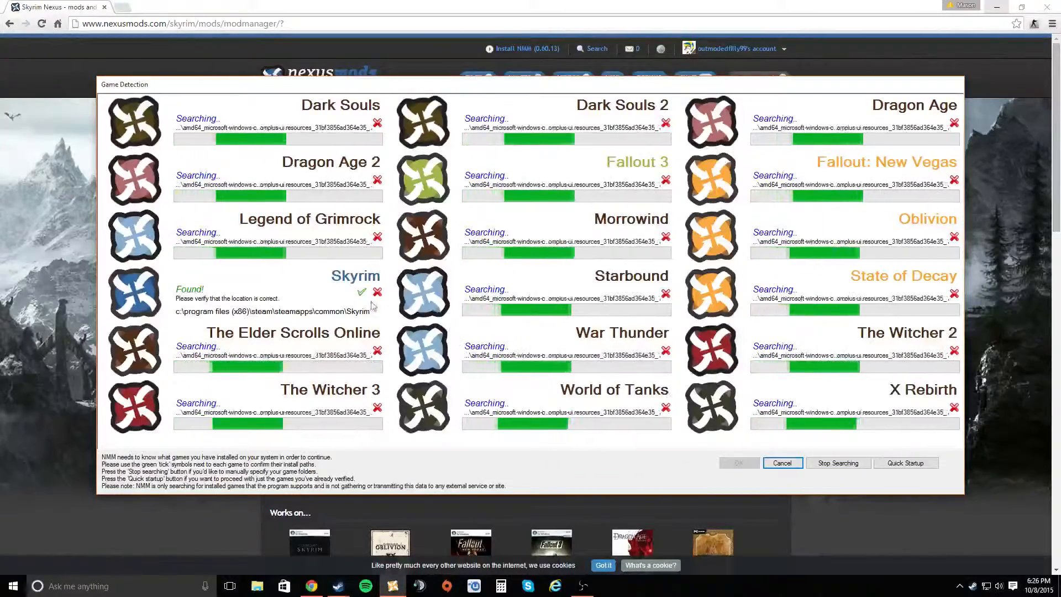
- Confirm the detected Skyrim path in game detection, stop searching for other games and accept the result
click(362, 292)
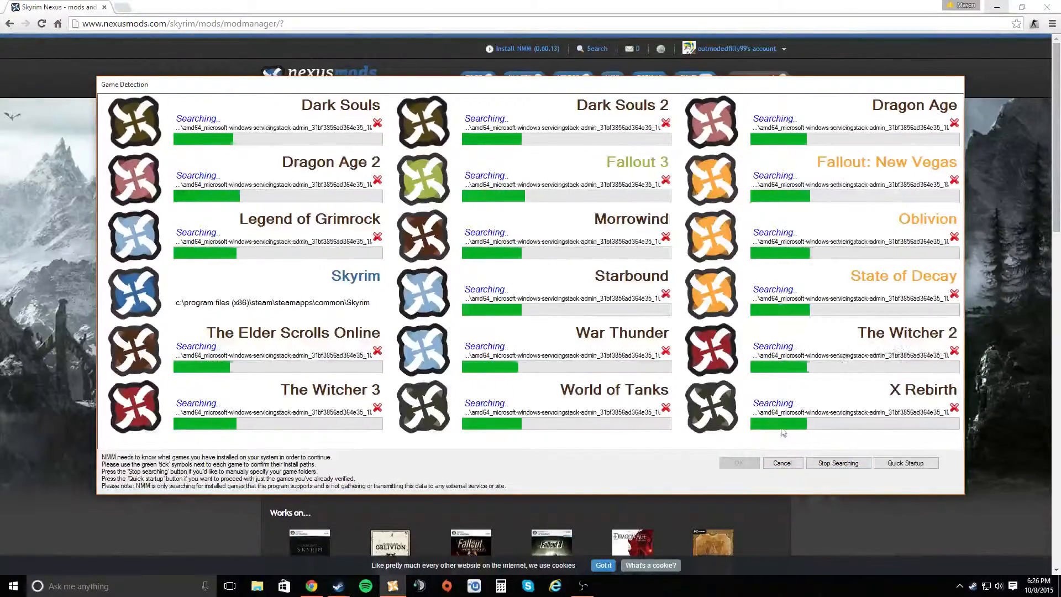
click(835, 465)
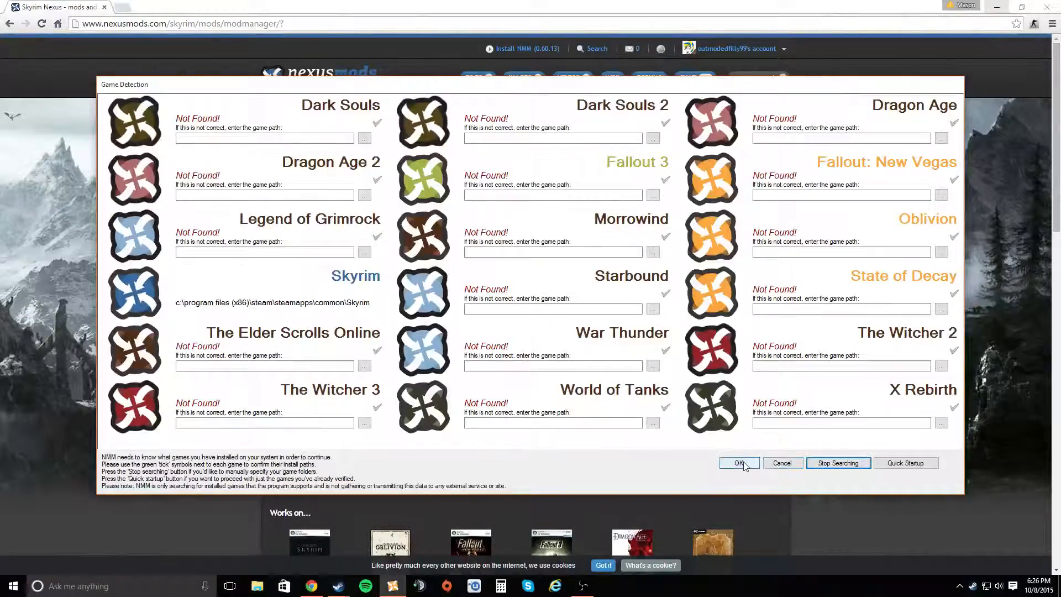
click(740, 463)
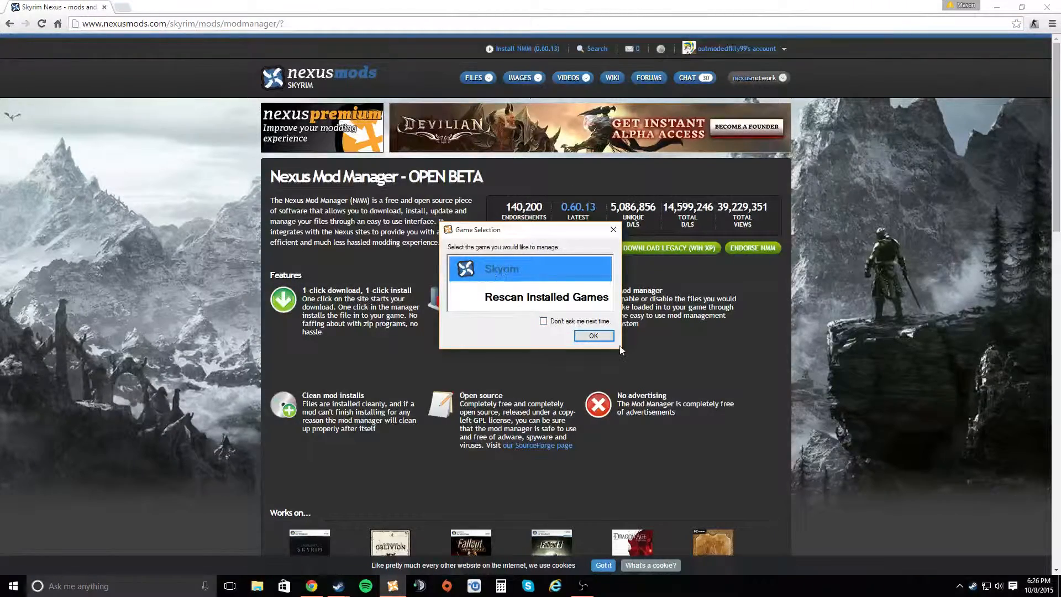
- Choose Skyrim as the game to manage and complete the Skyrim setup with the default mod and install info directories
click(594, 336)
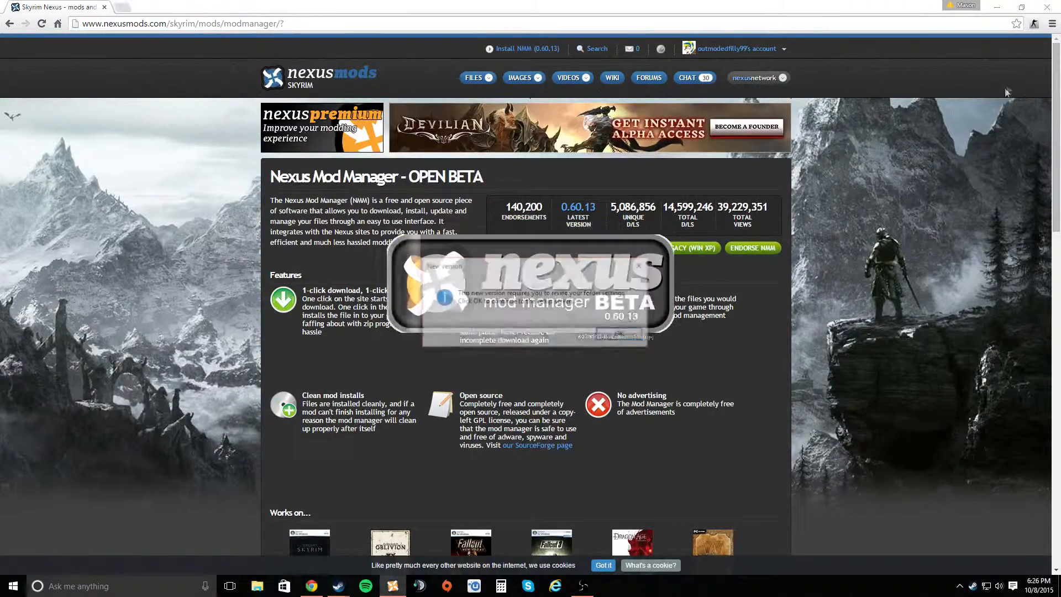
click(621, 334)
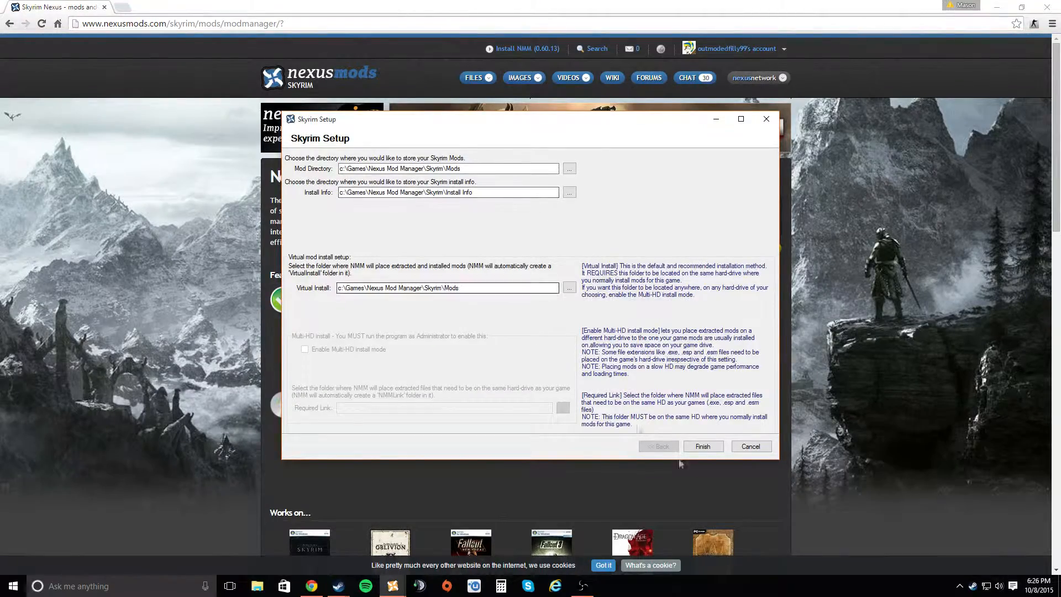
click(703, 447)
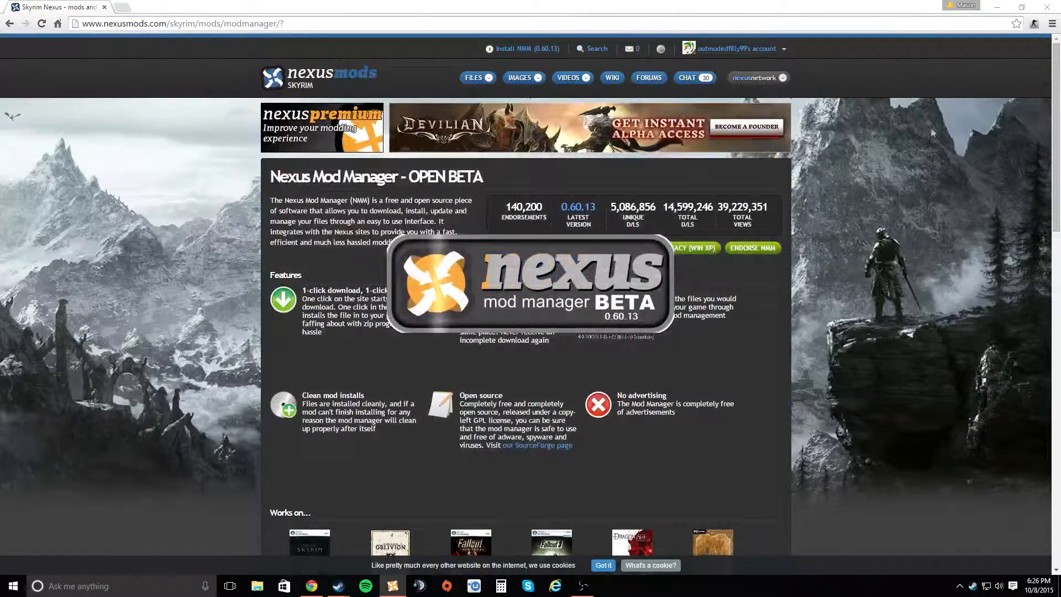
- Minimize the browser and move the Nexus Mod Manager desktop shortcut beside the Skyrim (SKSE) shortcut
click(999, 12)
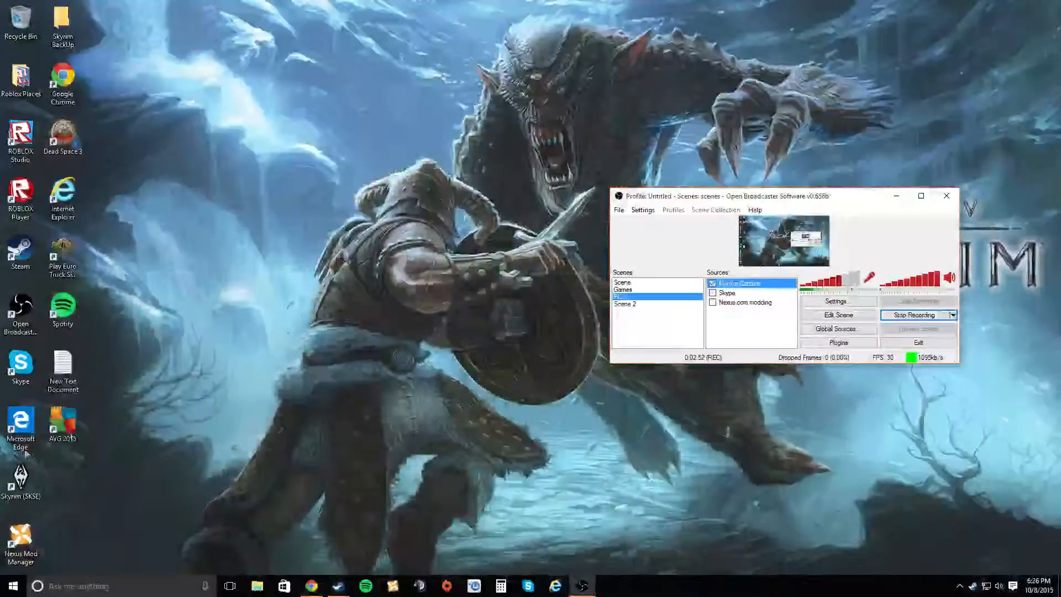
double_click(16, 549)
drag(16, 553, 66, 497)
click(134, 535)
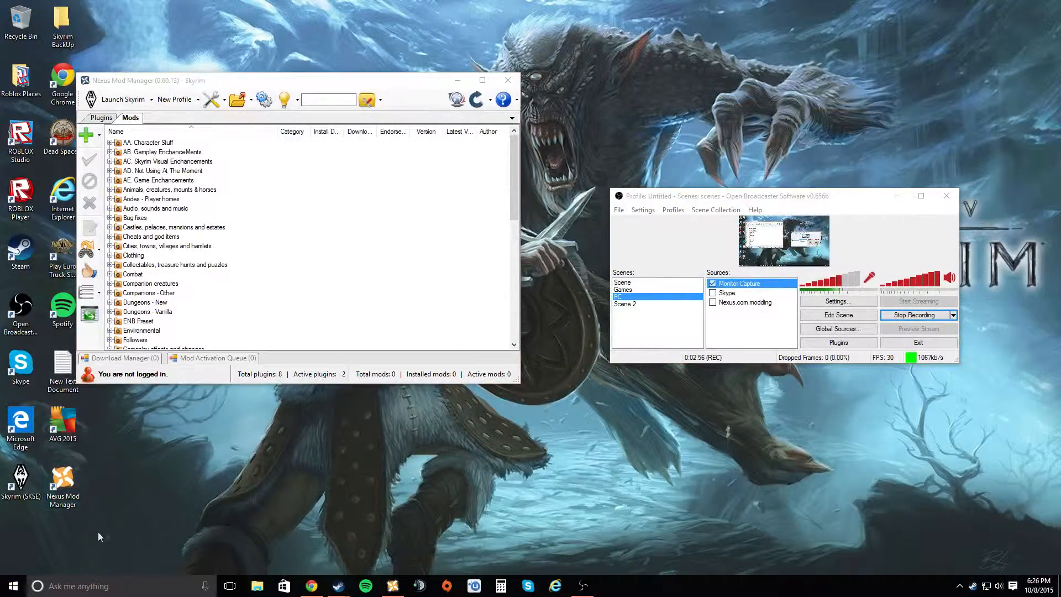
right_click(25, 485)
click(85, 255)
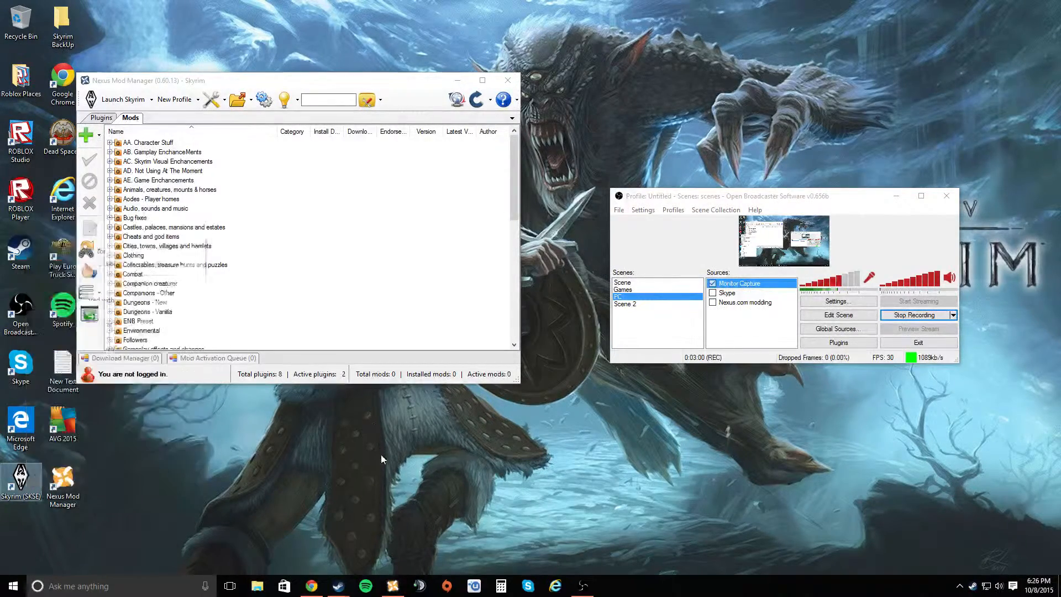
- Widen the Nexus Mod Manager window and look through the list of mod categories
drag(520, 181, 857, 186)
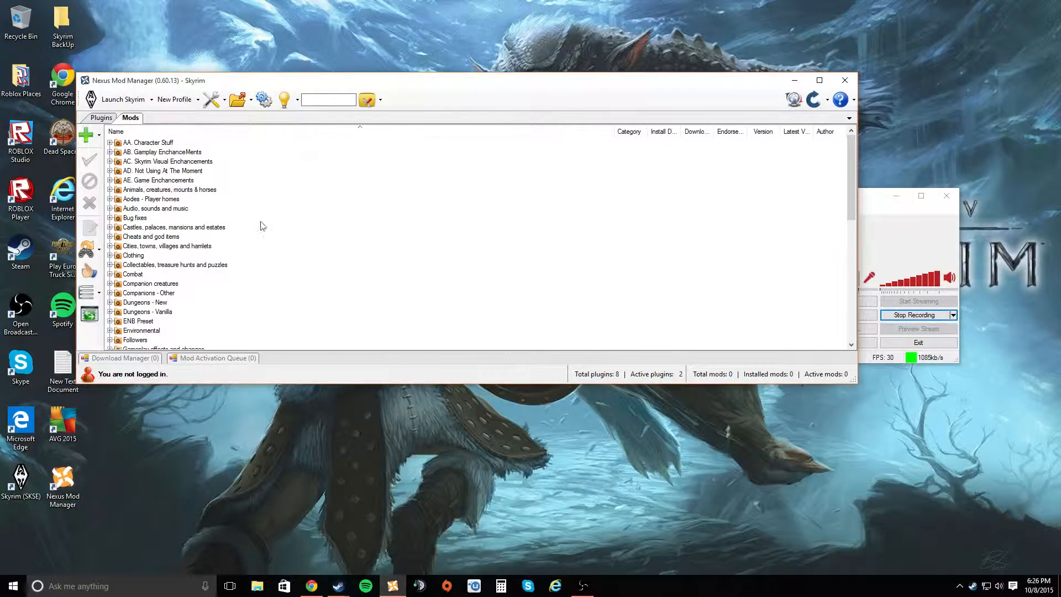
scroll(261, 226, down, 15)
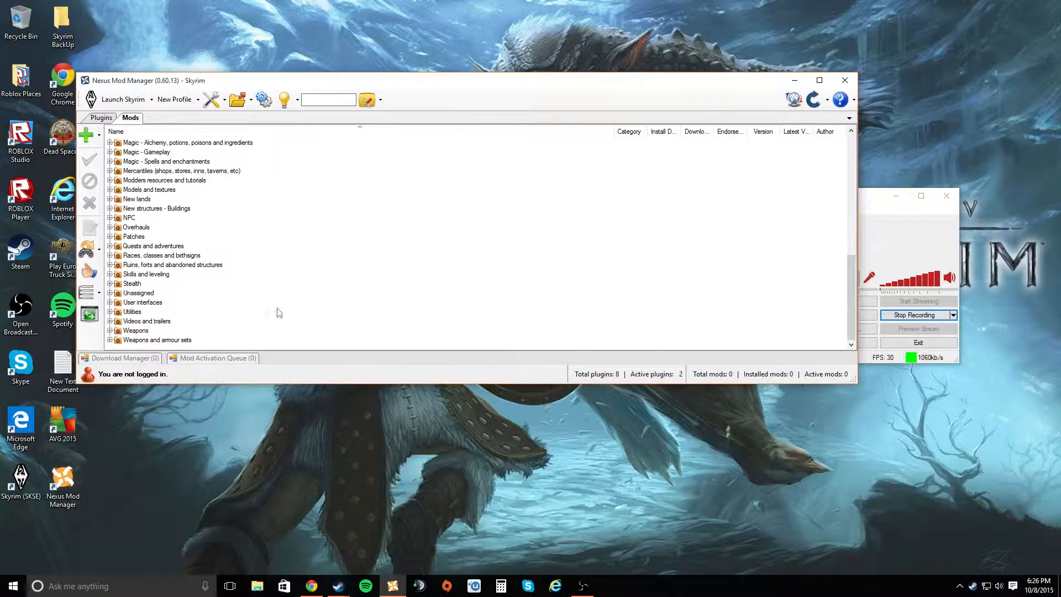
- Log in to the Nexus website from the mod manager by entering the account username and password
click(89, 376)
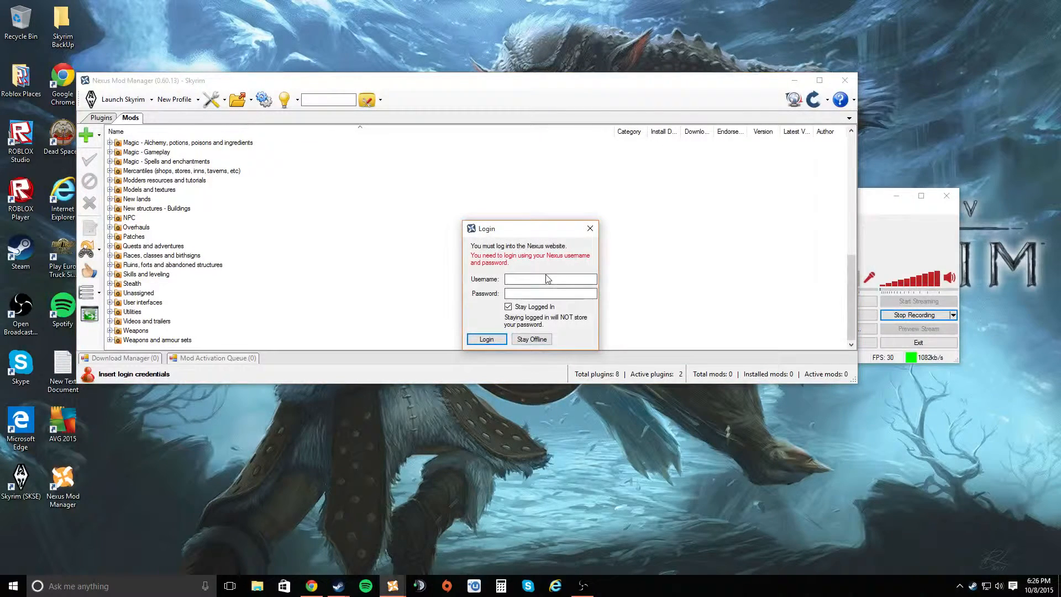
click(559, 280)
click(553, 294)
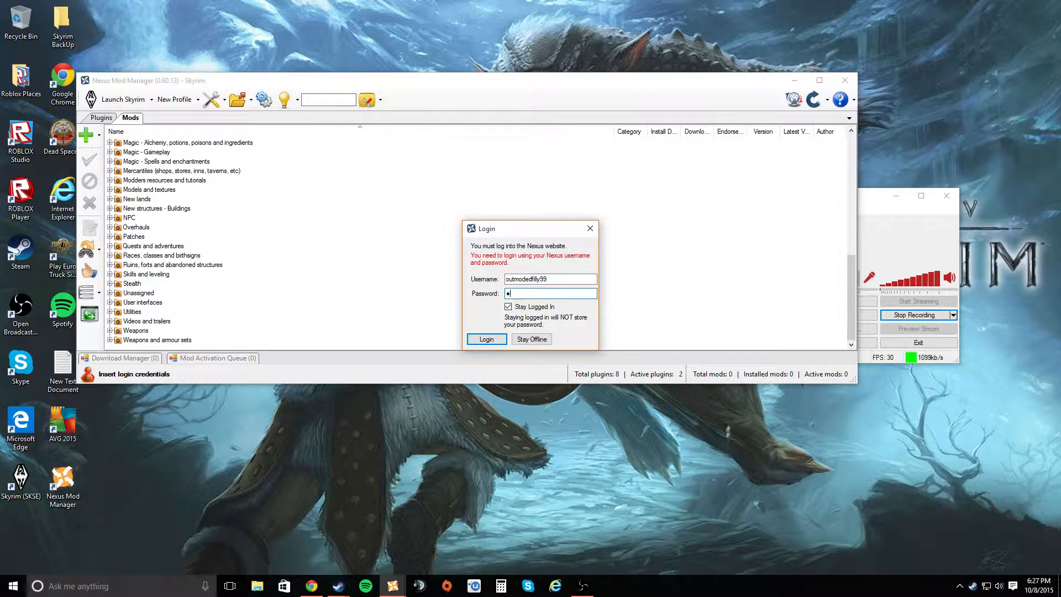
click(500, 340)
- Pin the Download Manager and Mod Activation Queue panes so both stay open below the mod list
click(134, 358)
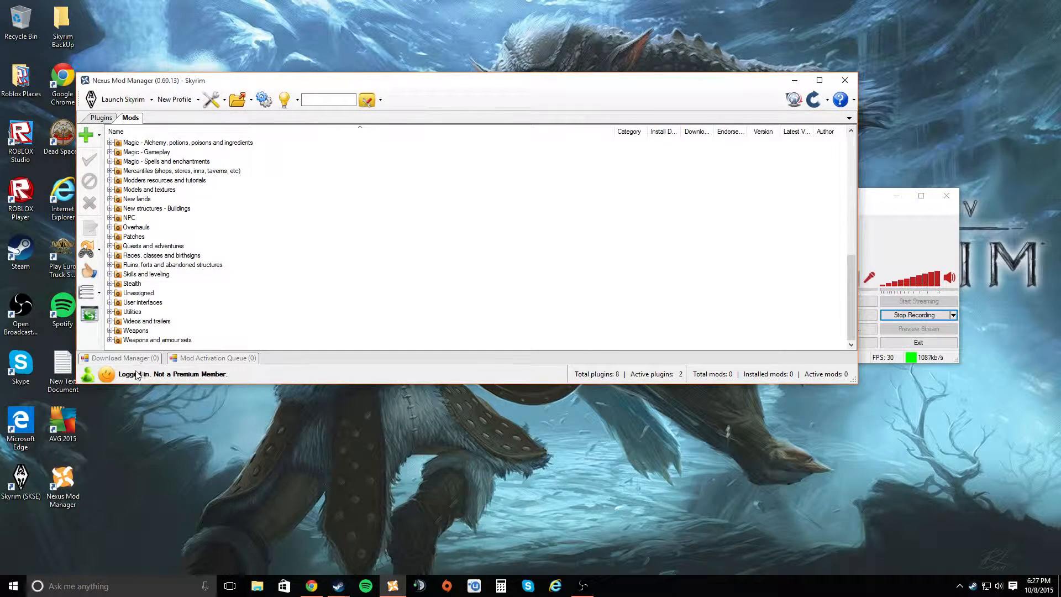
mouse_move(128, 360)
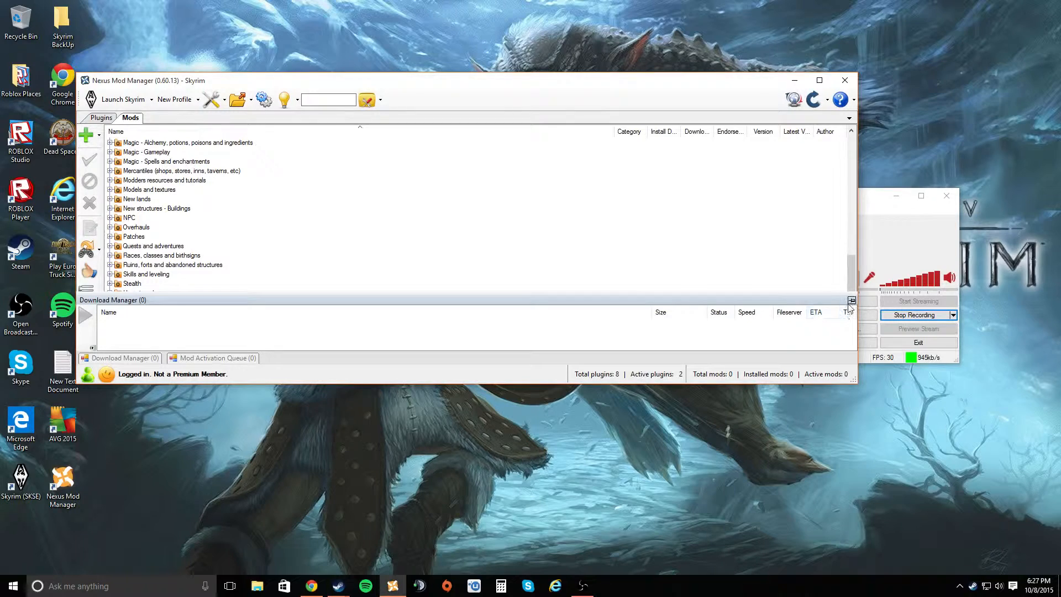
click(852, 301)
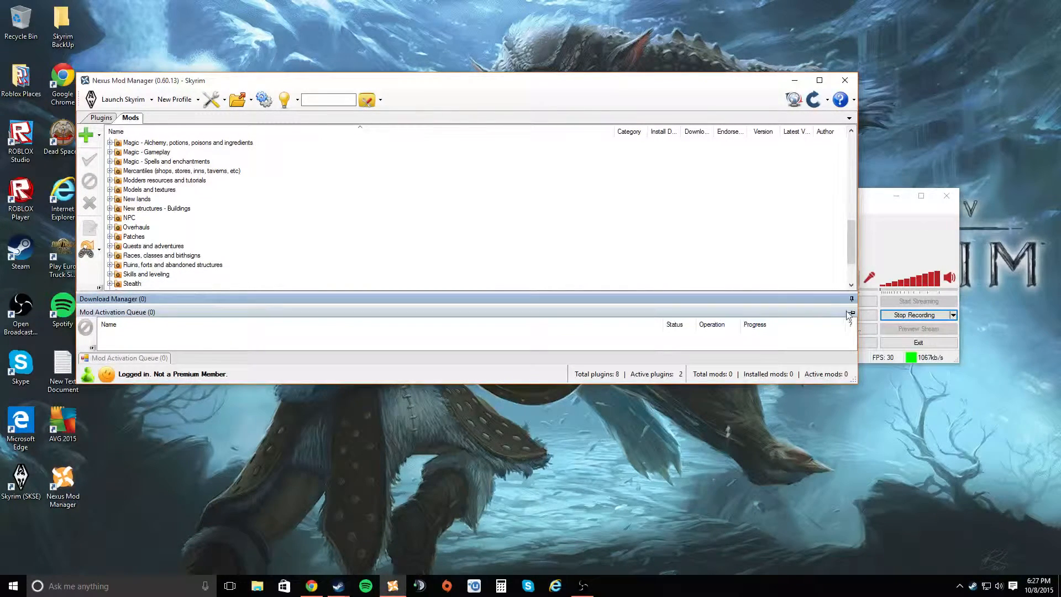
click(851, 313)
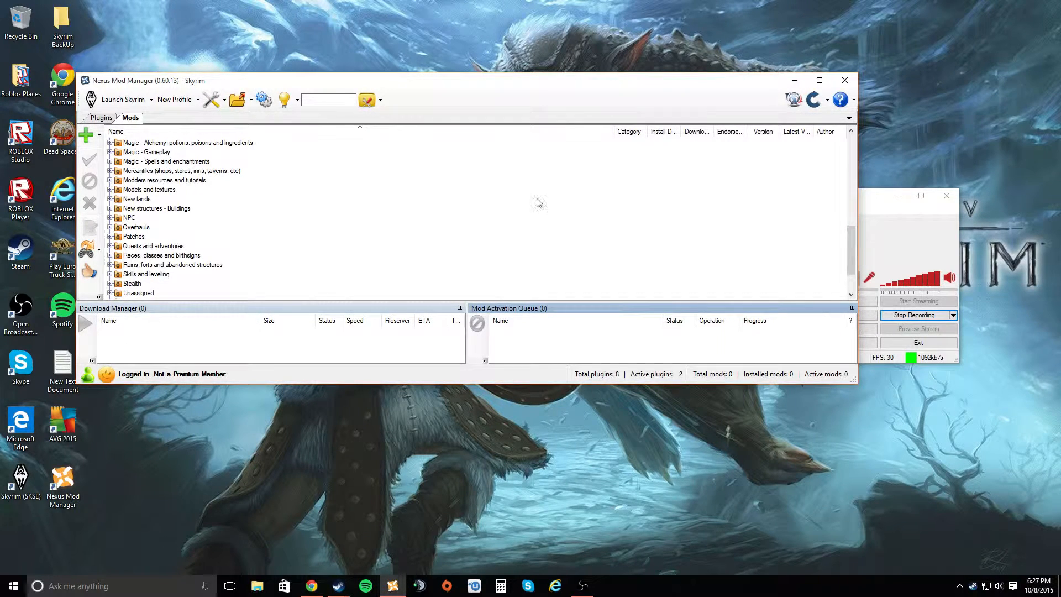
scroll(650, 219, down, 2)
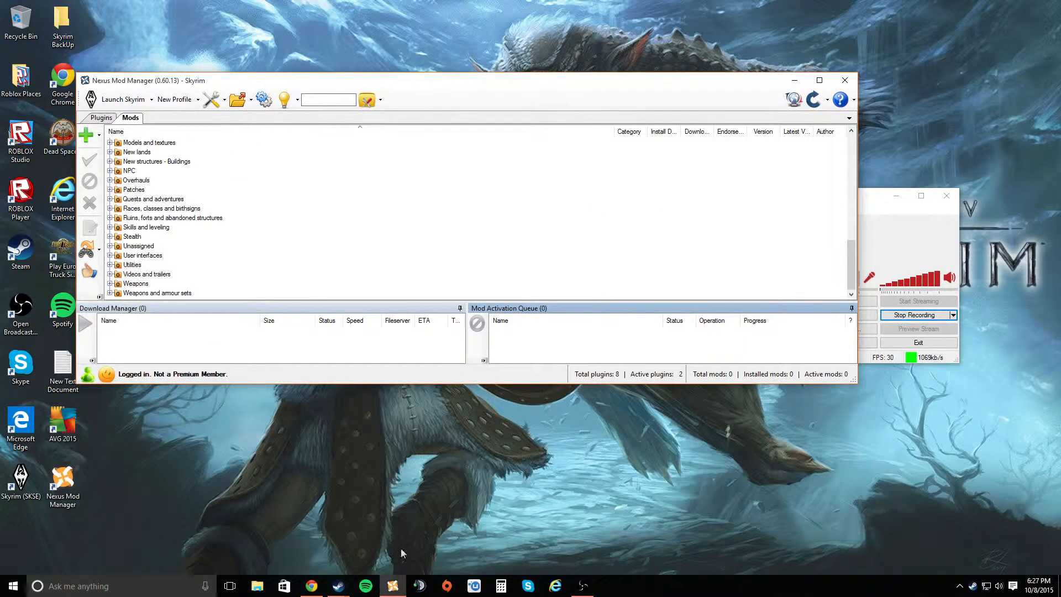
- Switch to Chrome, search the Skyrim Nexus files for "skyui" and open the SkyUI mod page
mouse_move(312, 587)
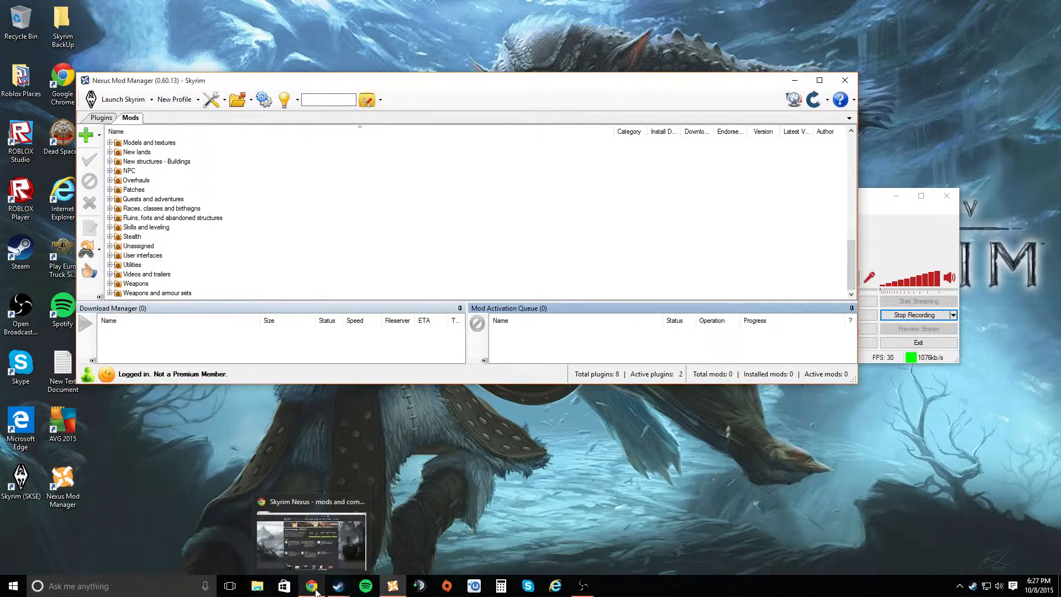
click(327, 549)
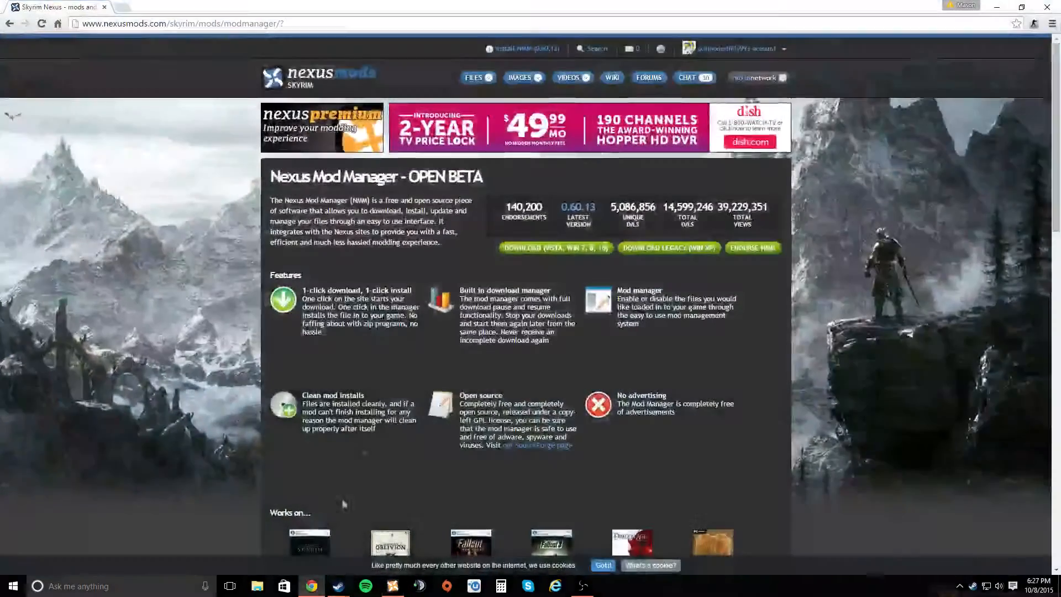
click(597, 52)
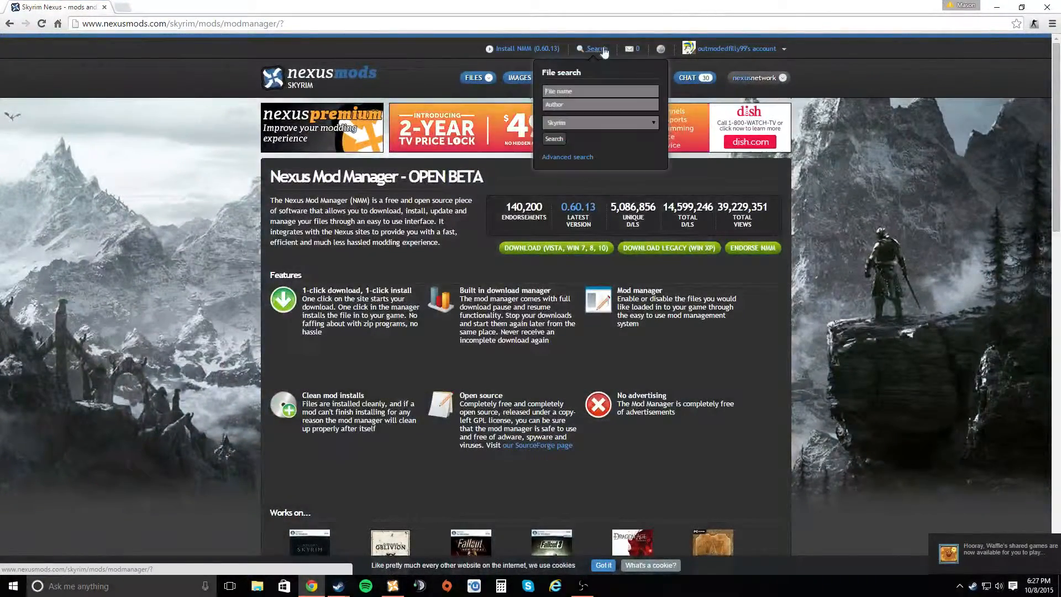
click(582, 90)
text(skyui)
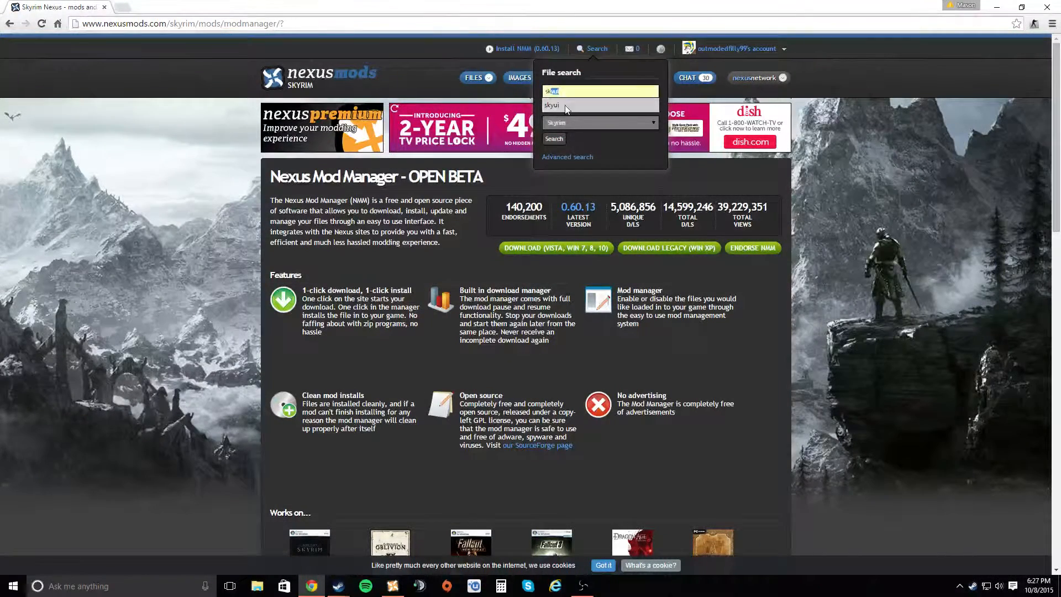
click(565, 105)
click(558, 137)
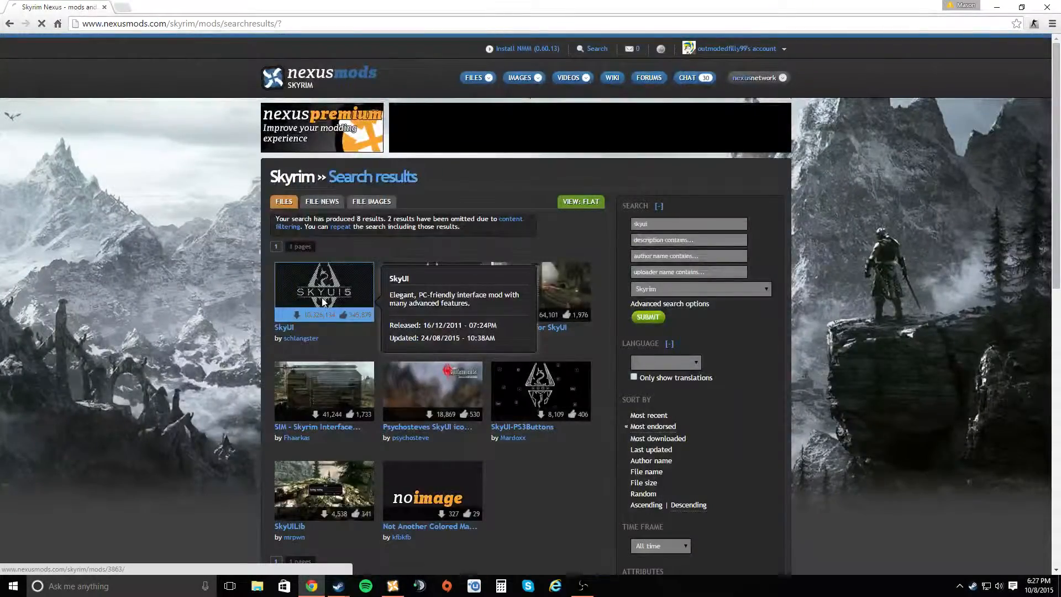
click(323, 301)
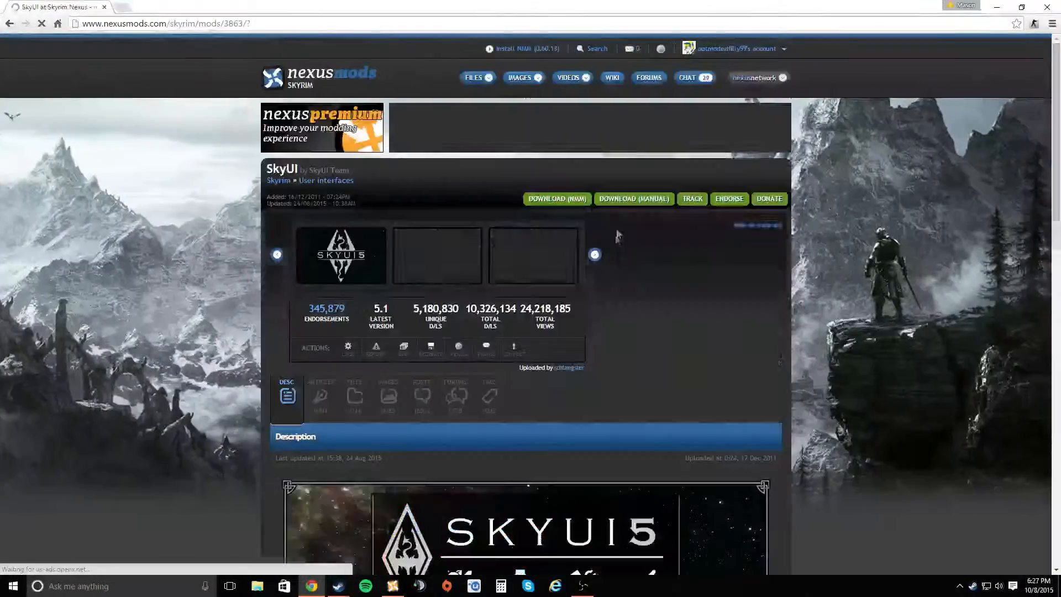
click(542, 200)
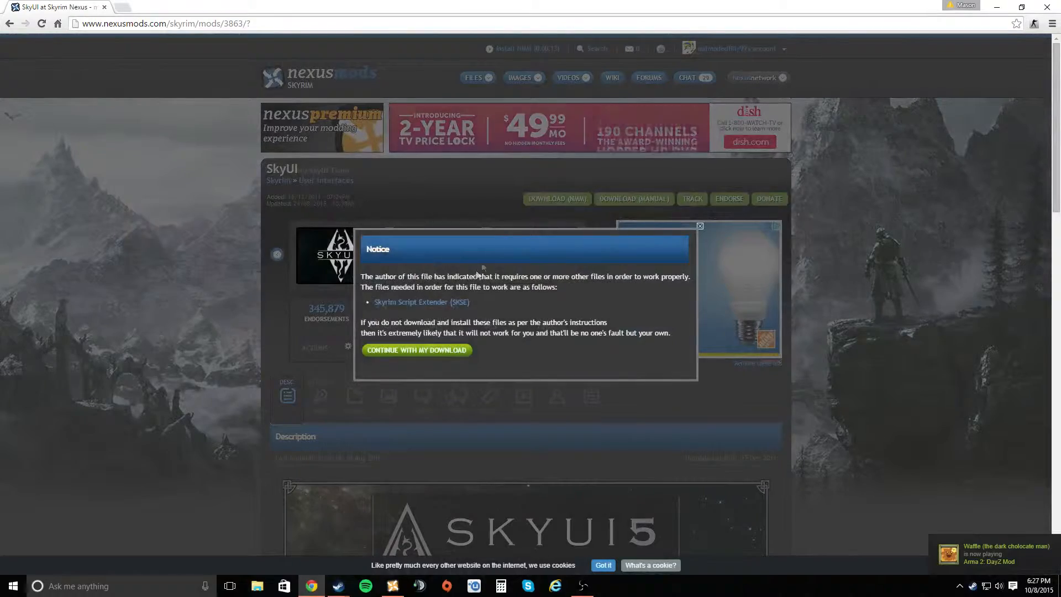
click(700, 226)
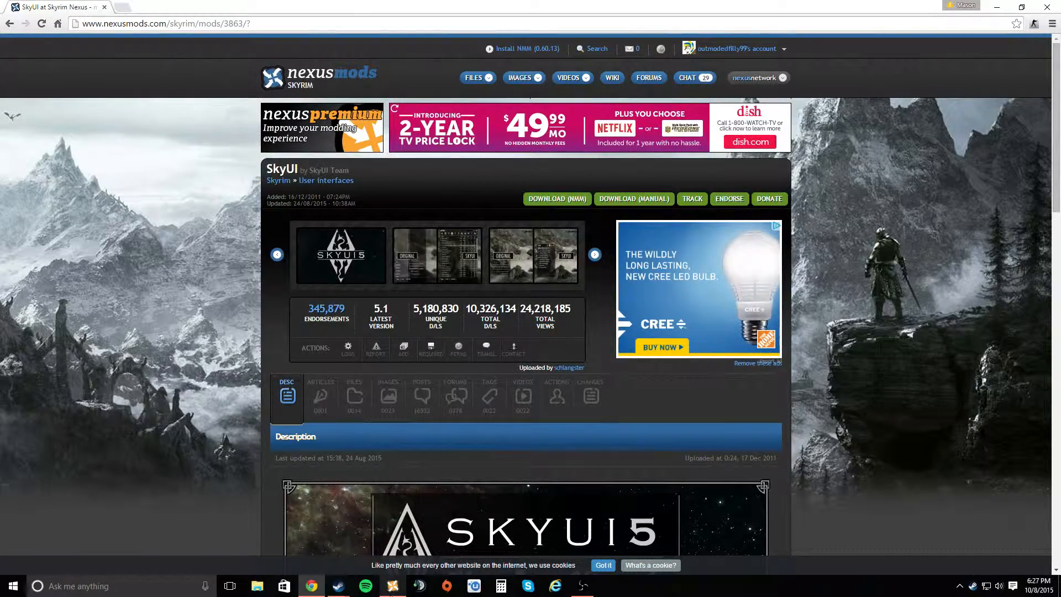
click(392, 594)
click(795, 82)
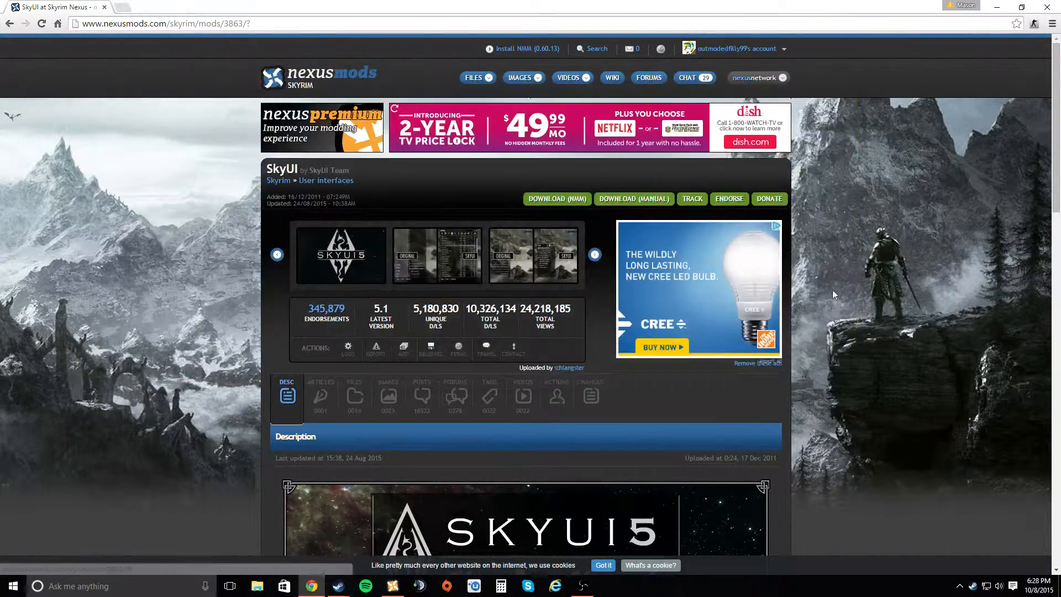
- Read the features and installation instructions on the SkyUI page, checking which SKSE version it requires
scroll(825, 290, down, 15)
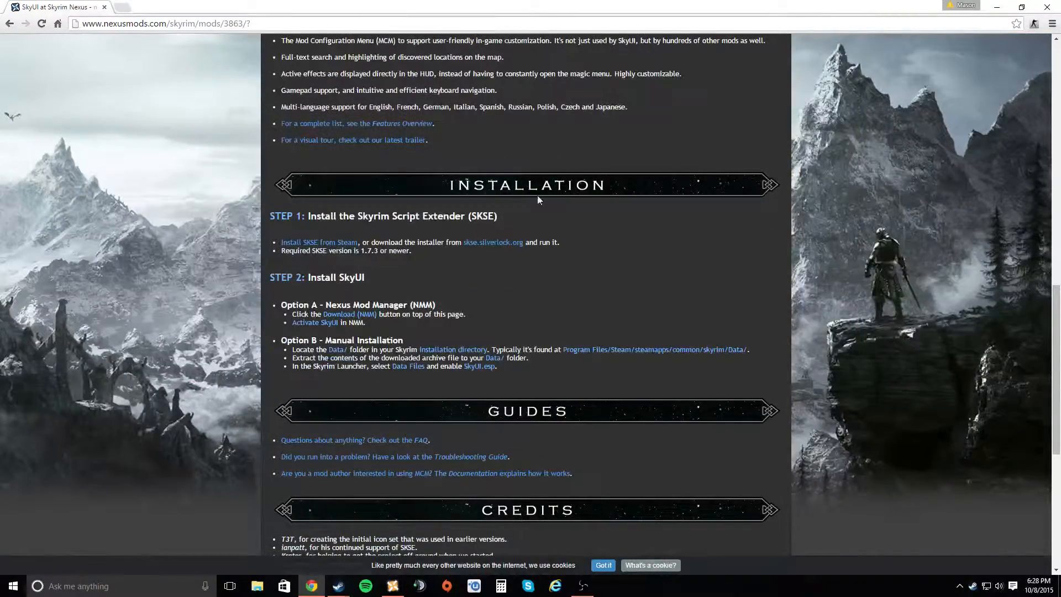
scroll(489, 200, up, 15)
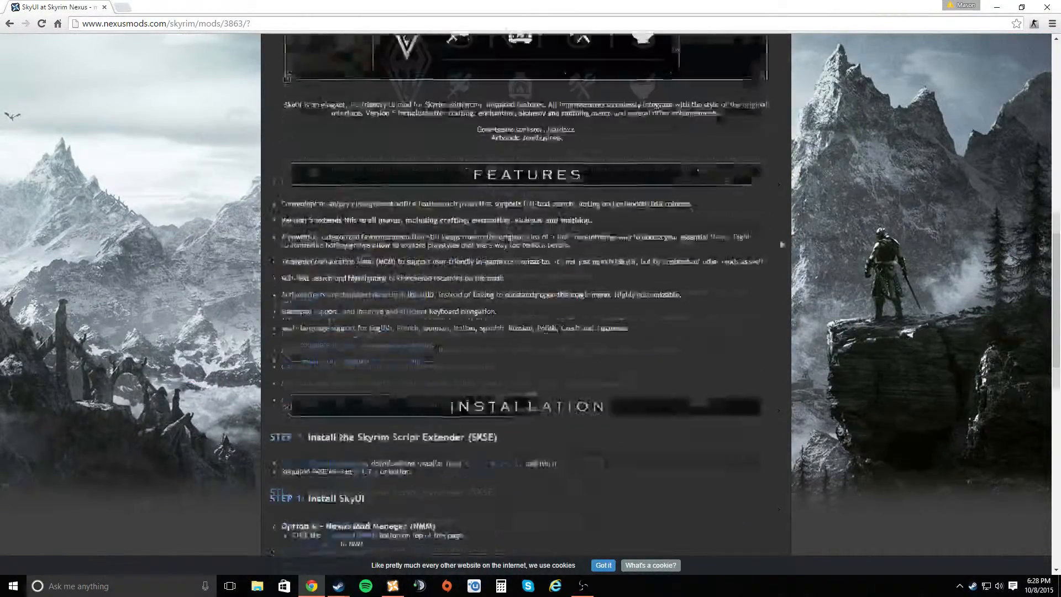
scroll(578, 145, up, 3)
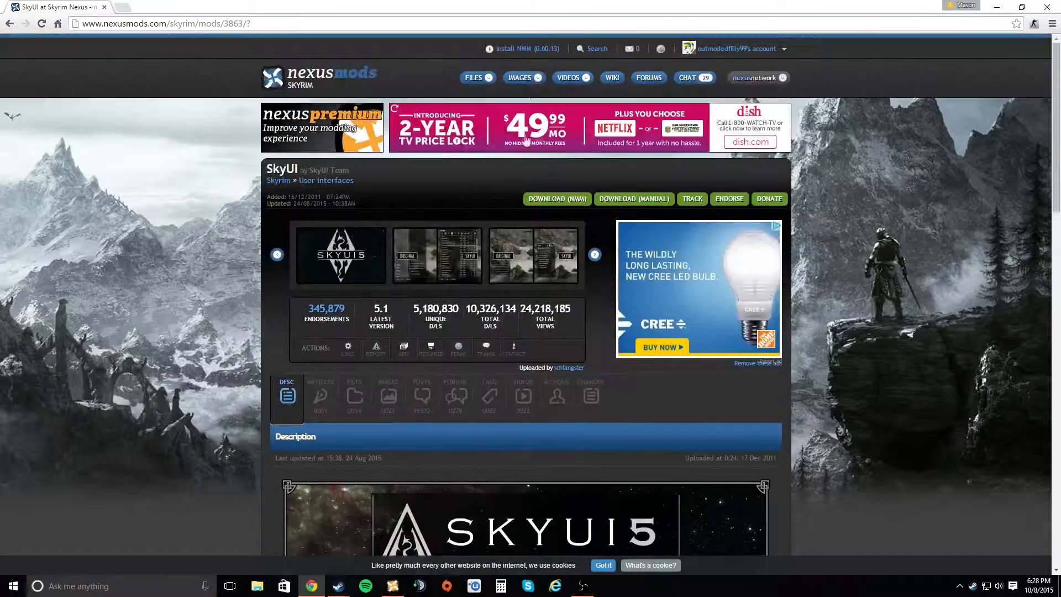
scroll(561, 353, down, 10)
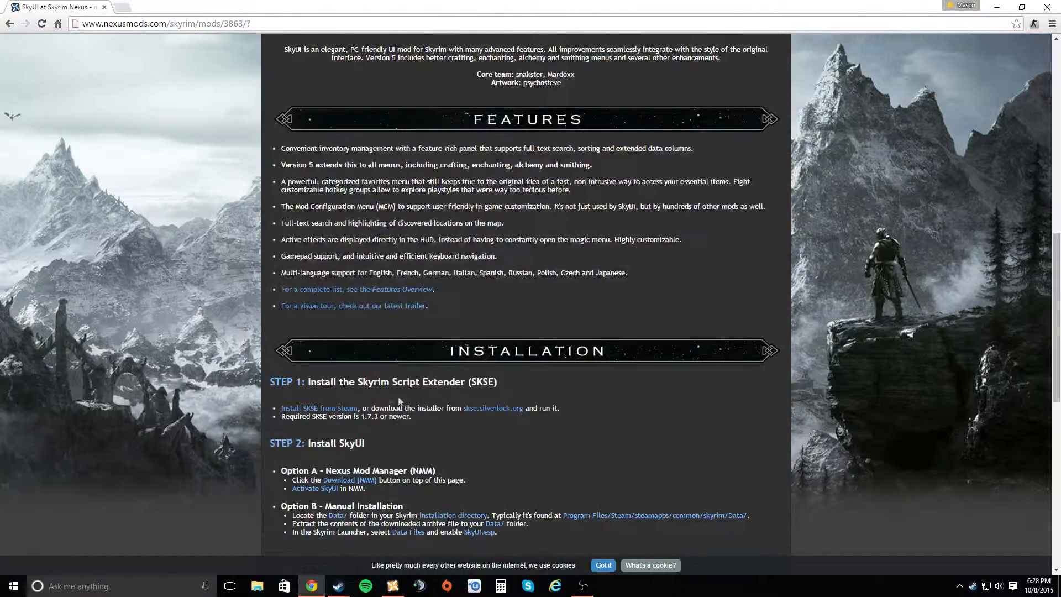
click(998, 7)
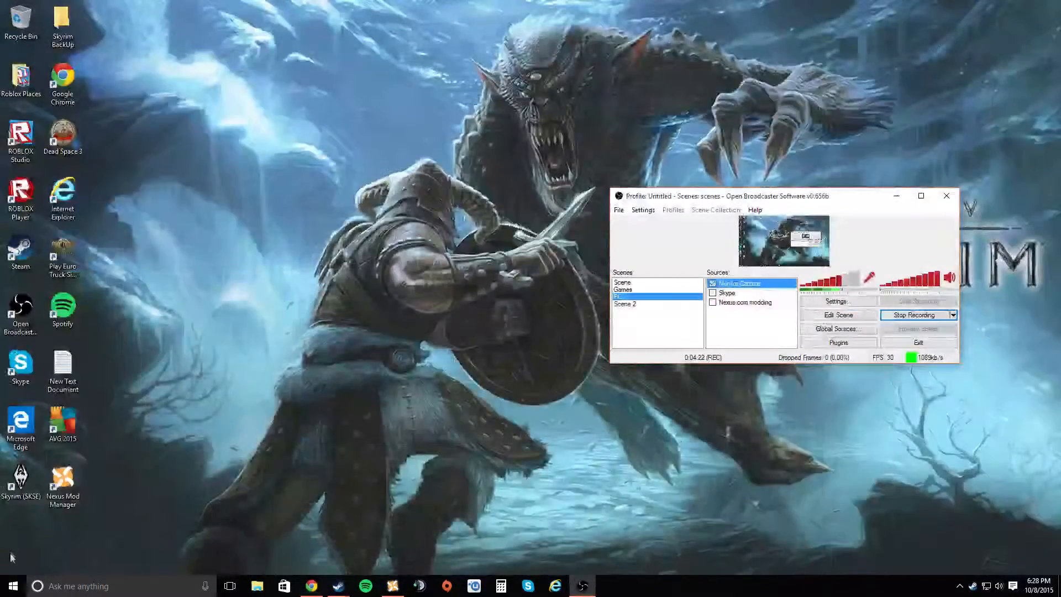
click(311, 586)
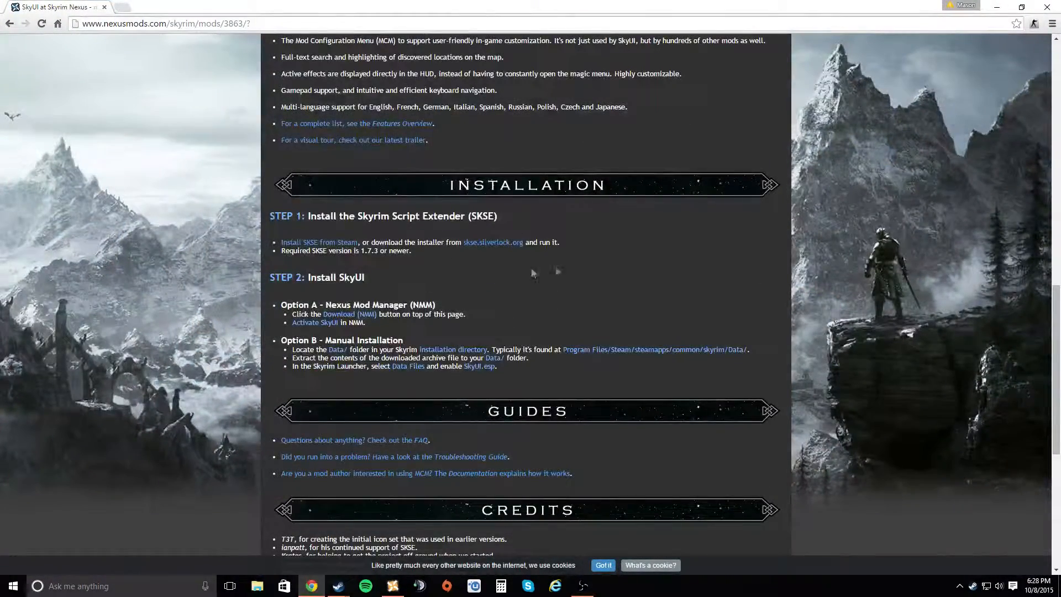
- Download SkyUI through Nexus Mod Manager, continuing past the SKSE requirement notice and allowing the external application, and minimize the browser
scroll(465, 270, up, 15)
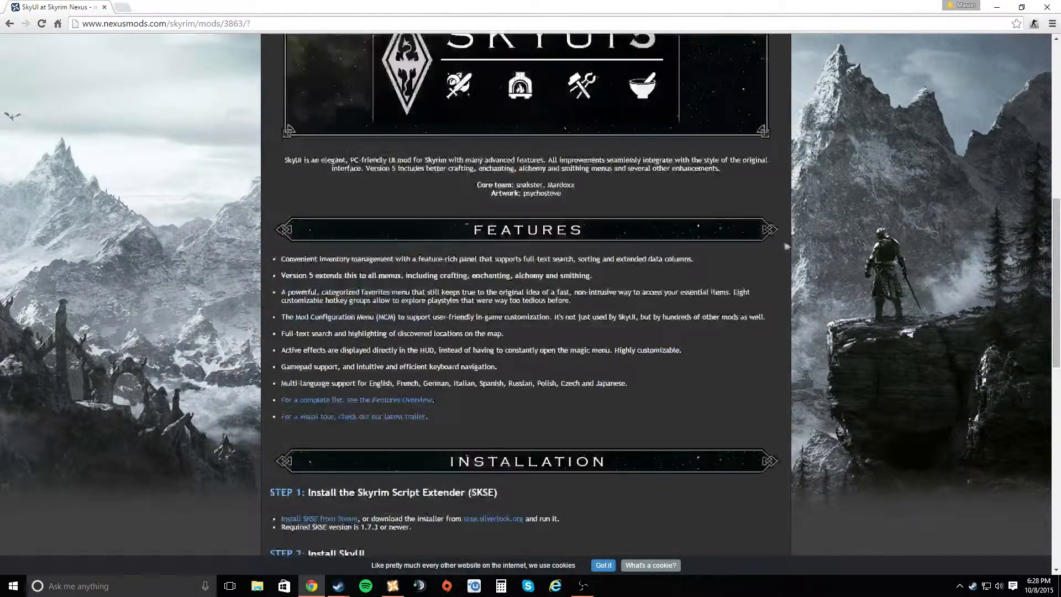
click(549, 202)
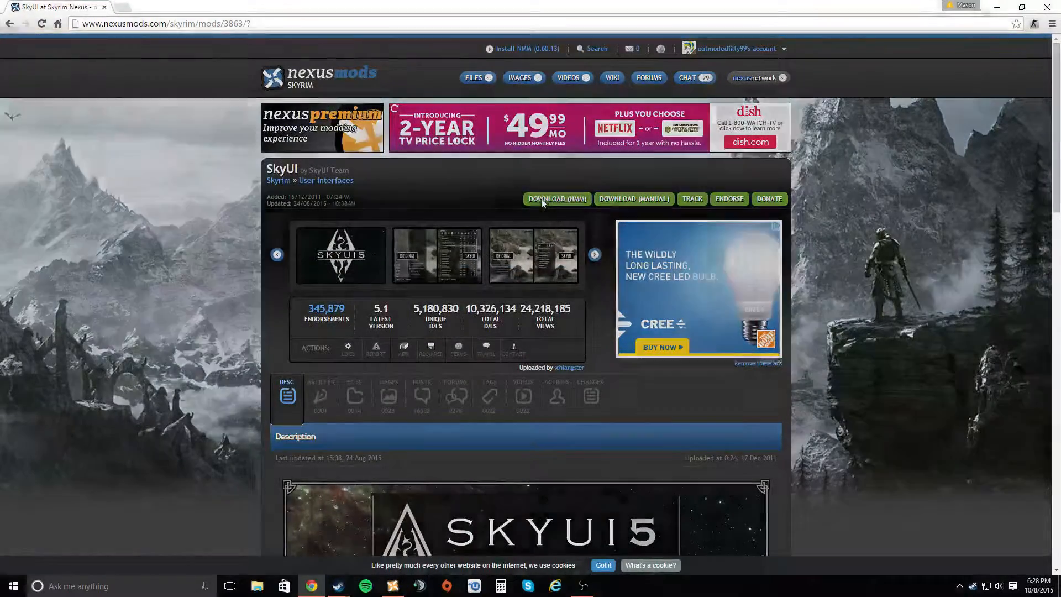
click(413, 357)
click(611, 378)
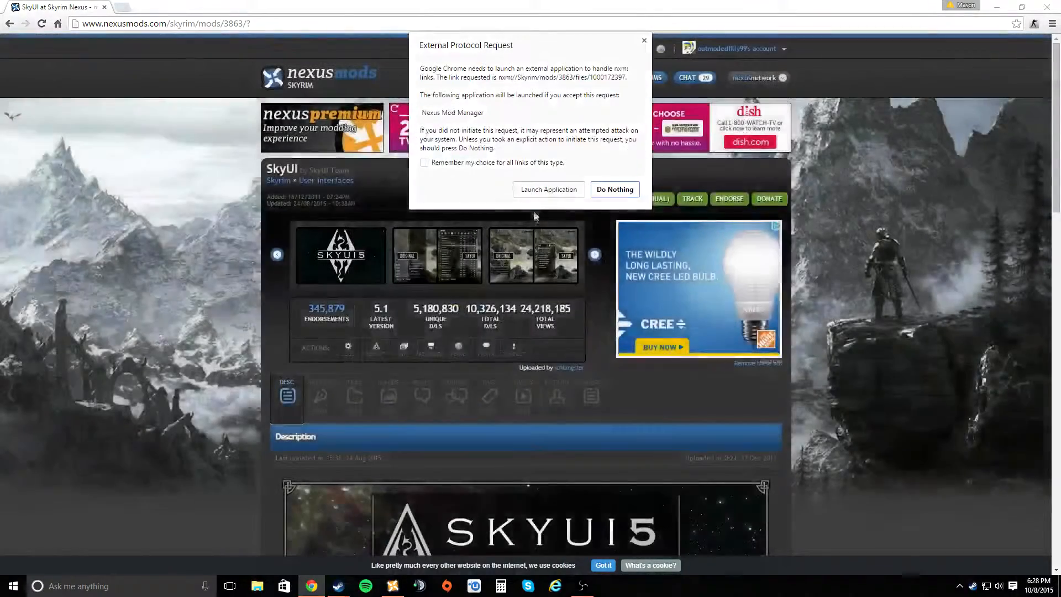
click(549, 121)
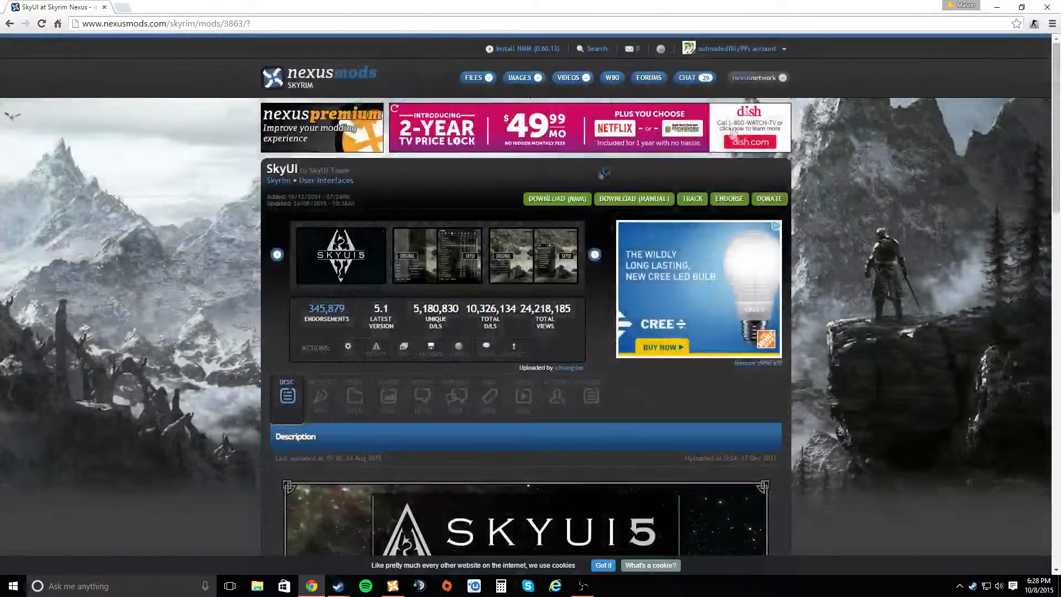
click(997, 7)
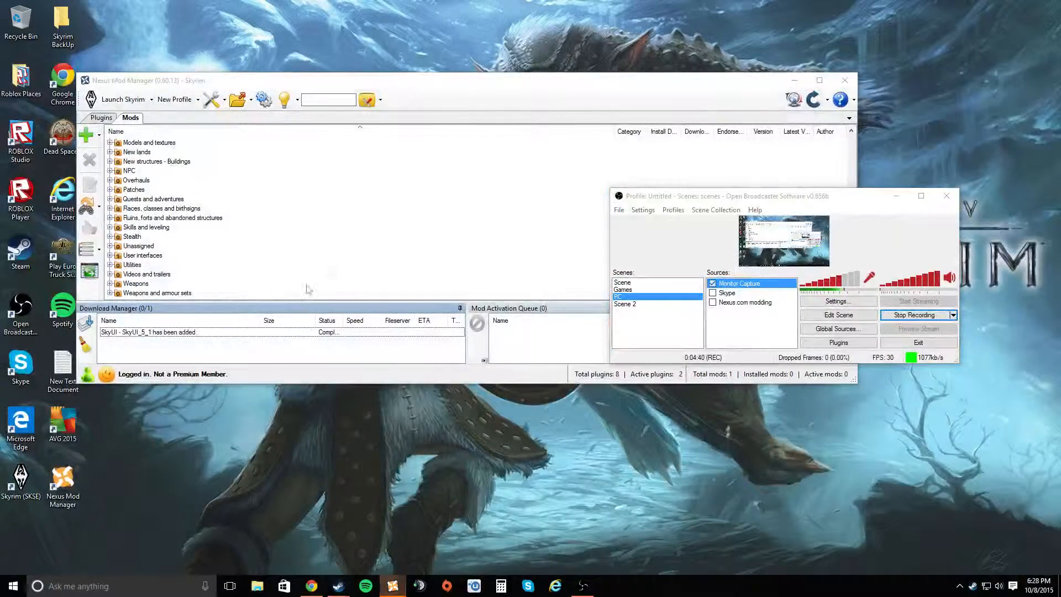
- Expand the User interfaces category in Nexus Mod Manager and activate the SkyUI mod
click(581, 89)
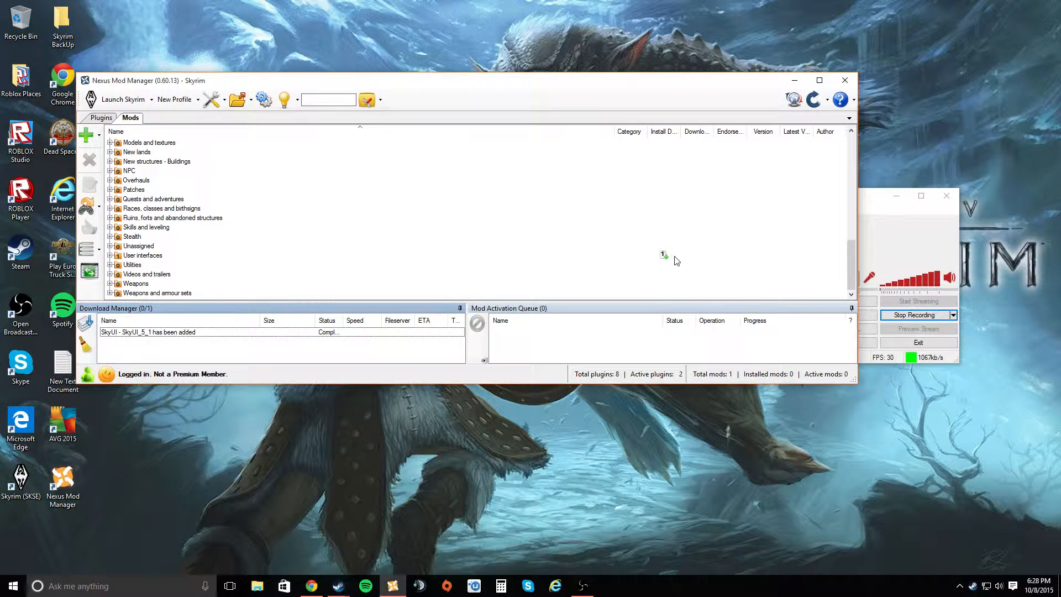
click(181, 256)
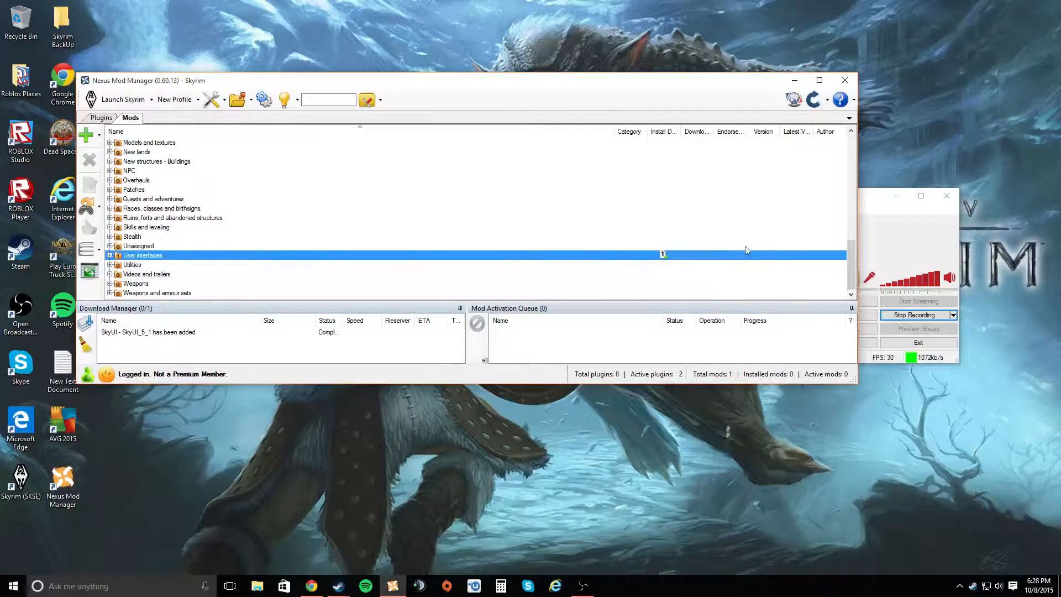
double_click(142, 257)
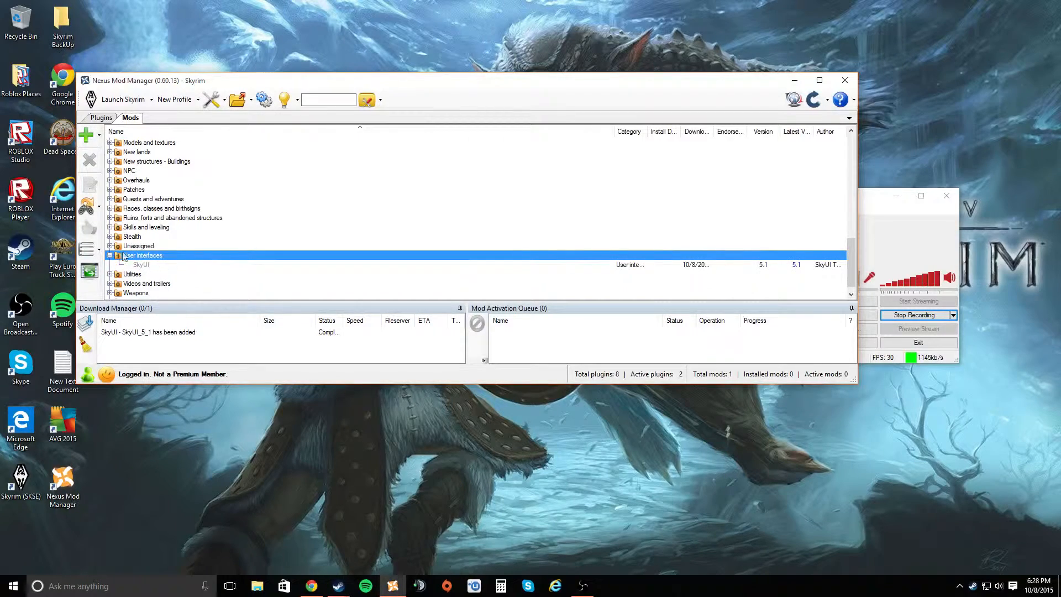
click(135, 265)
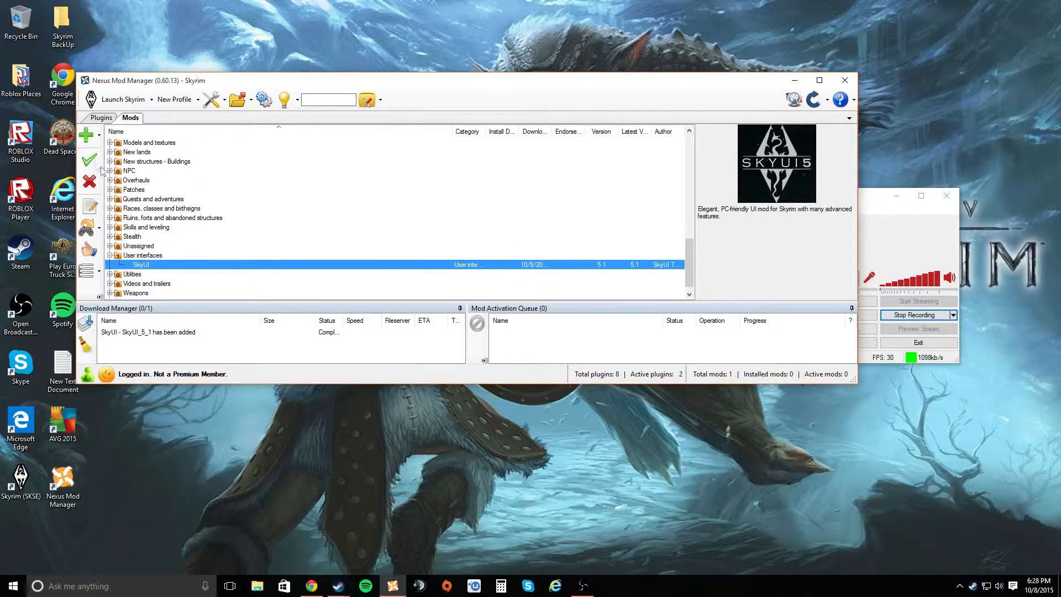
click(89, 161)
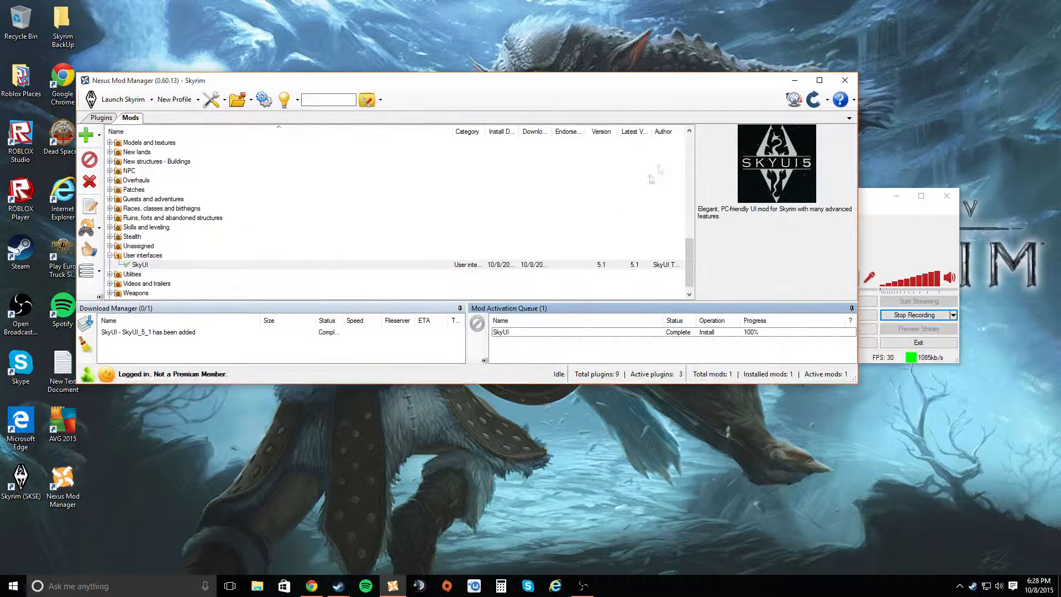
- Minimize Nexus Mod Manager, launch Skyrim from the Skyrim (SKSE) desktop shortcut and open the list of saved games
click(794, 83)
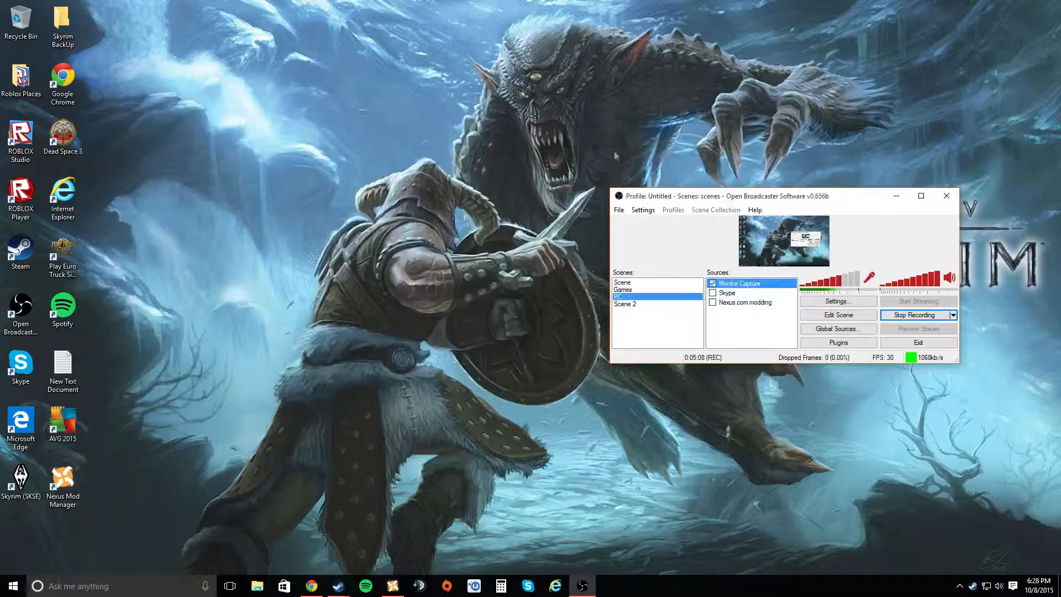
double_click(18, 489)
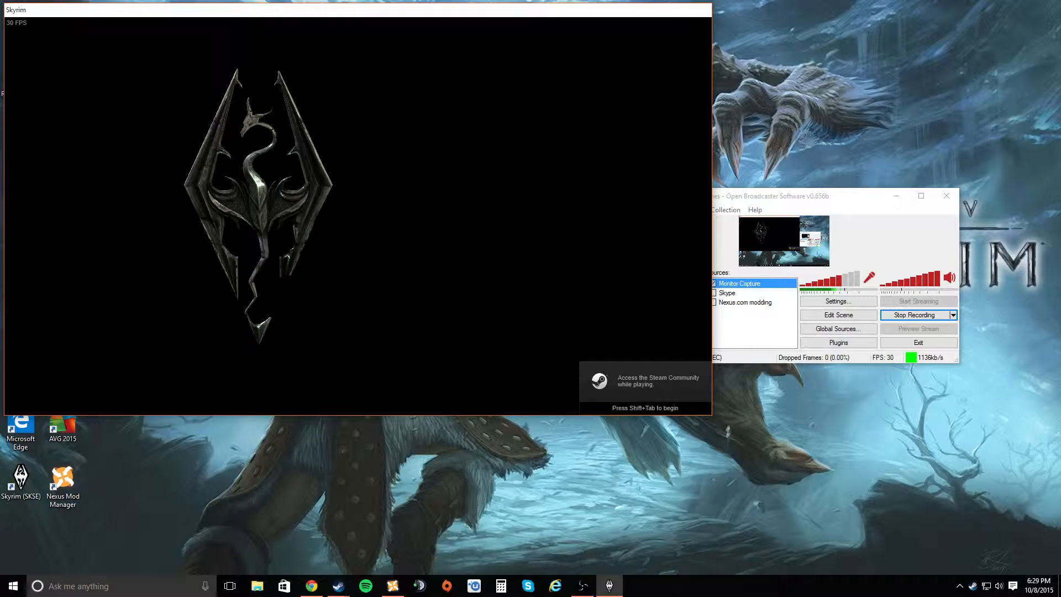
click(668, 347)
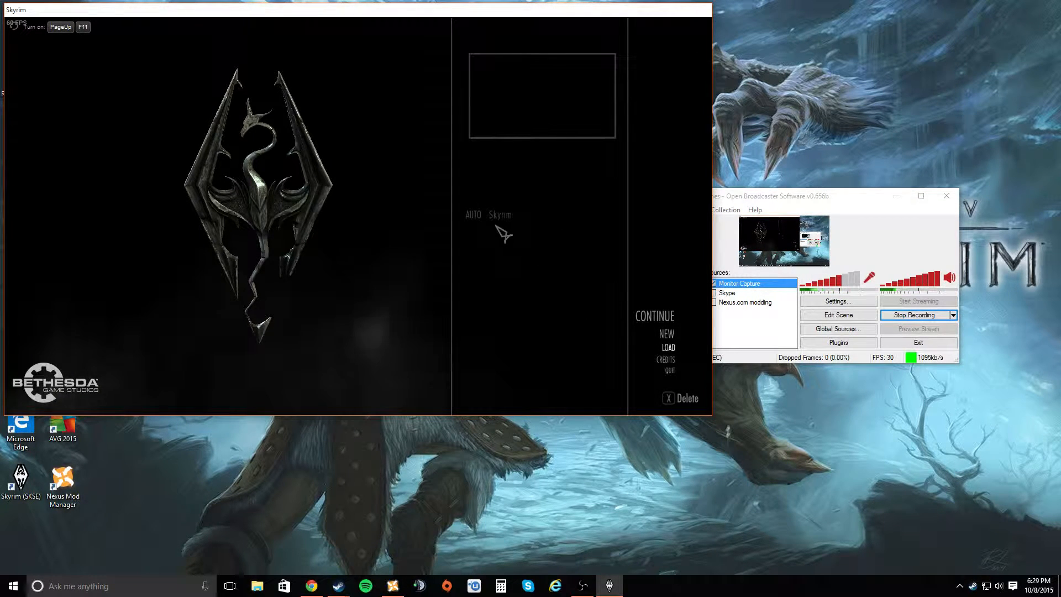
- Load the Skyrim autosave, agree to continue loading without the missing content, and try moving the character and camera
click(501, 219)
click(522, 399)
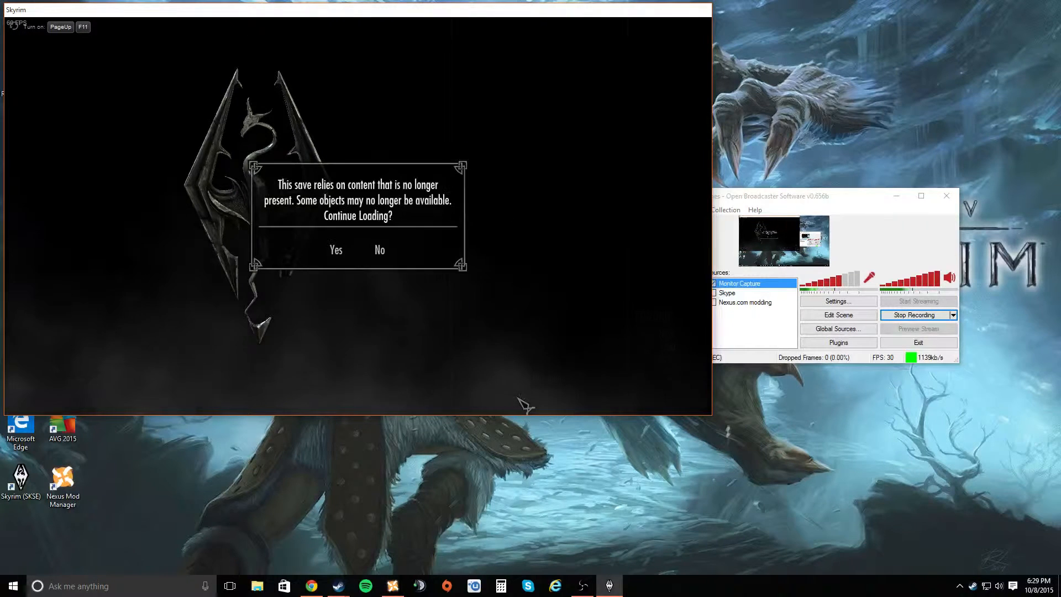
click(338, 254)
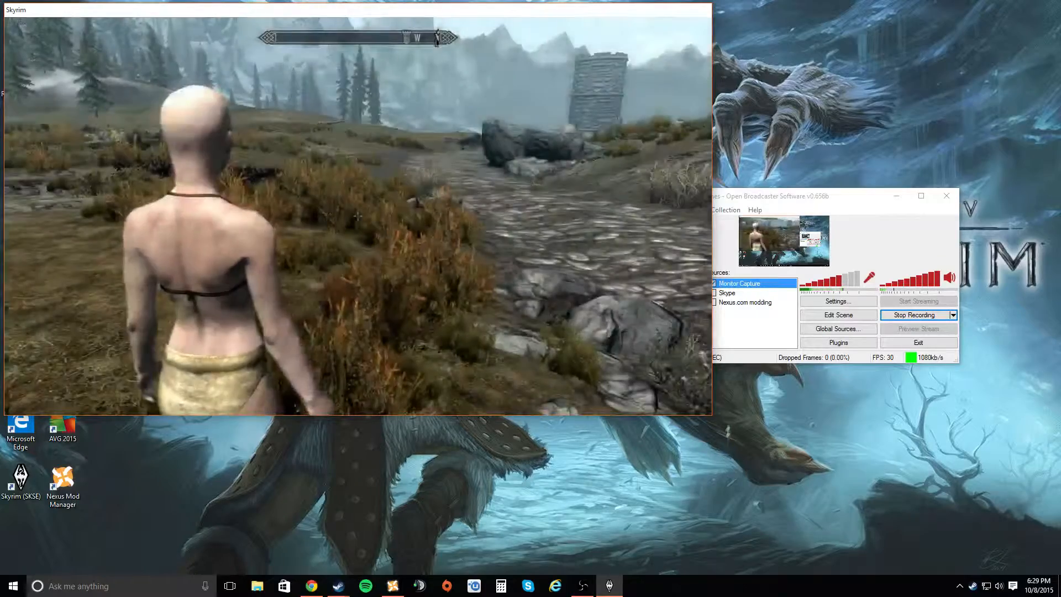
scroll(713, 417, down, 3)
key(w)
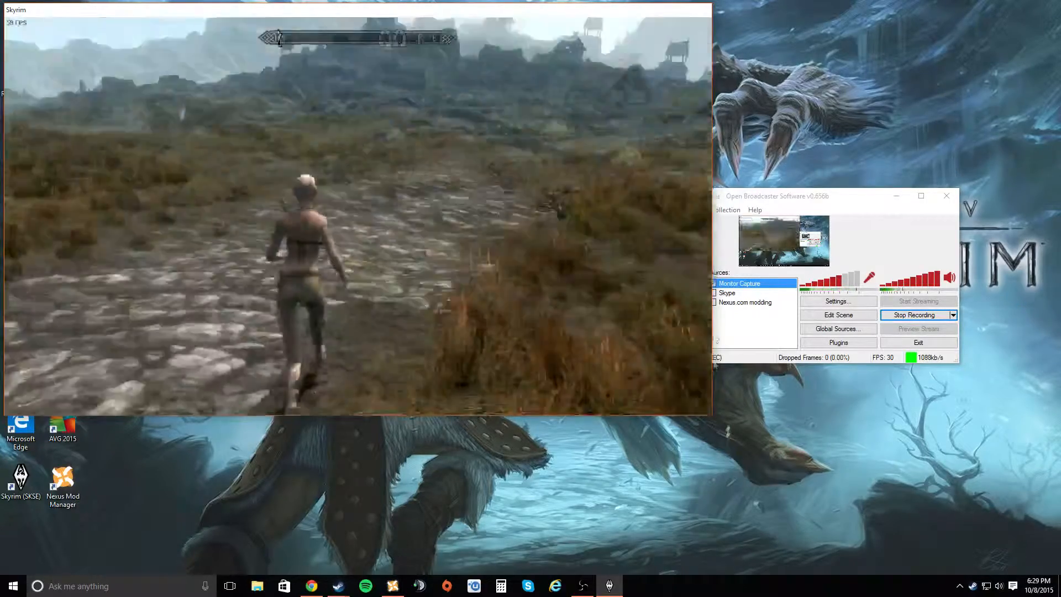
scroll(711, 304, up, 4)
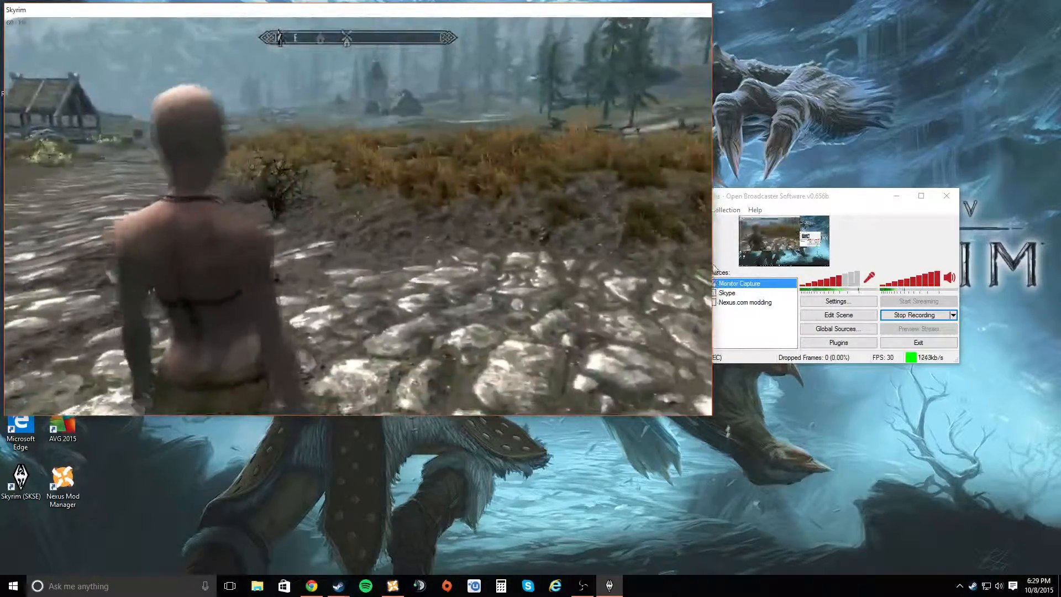
scroll(3, 268, up, 2)
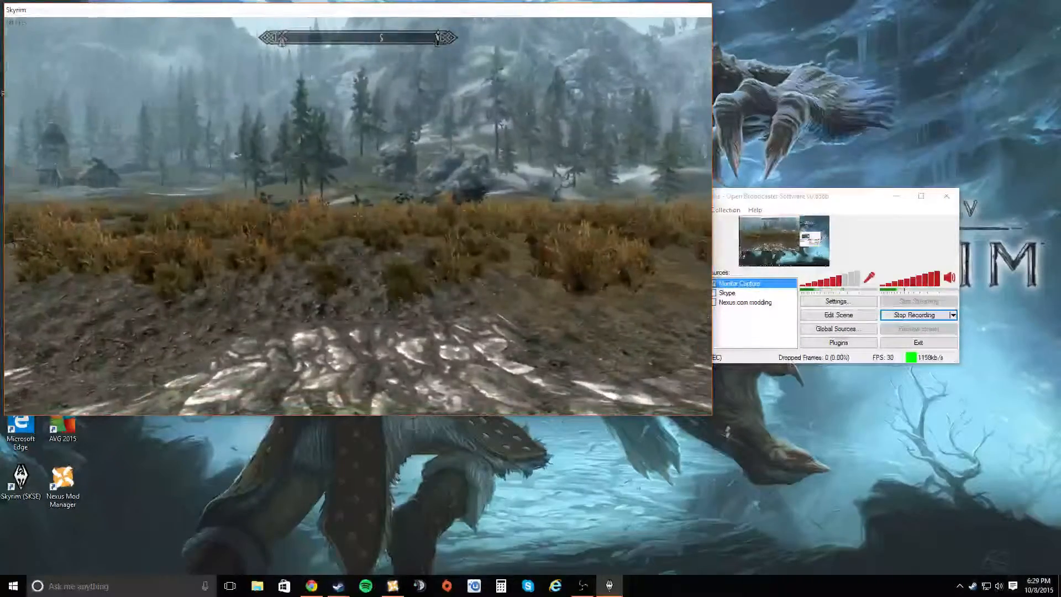
- Open Mod Configuration from the game's system menu, check the SkyUI entry, and return to the game
key(Escape)
click(203, 261)
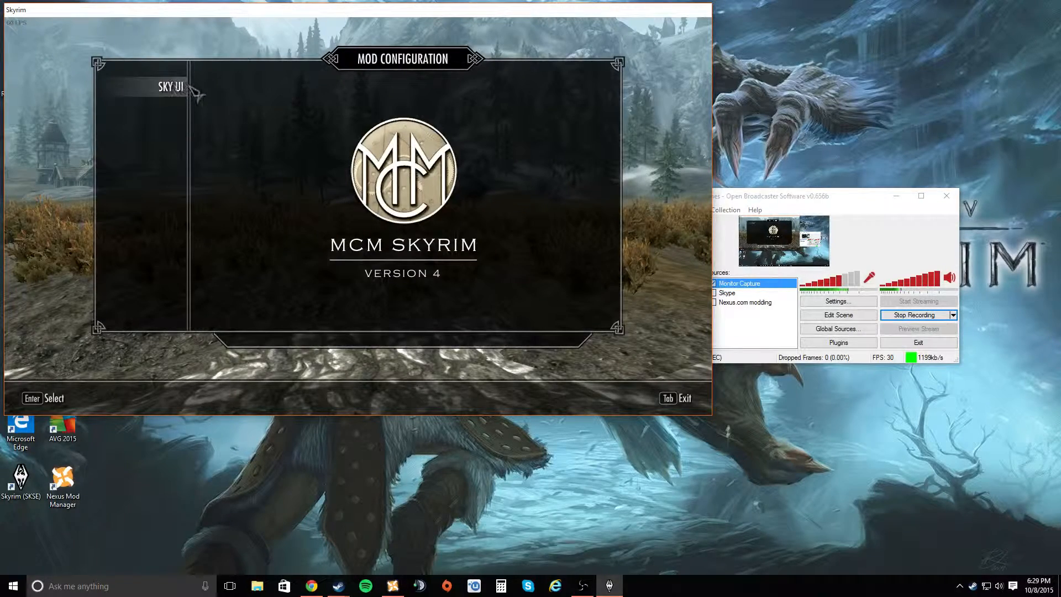
click(168, 91)
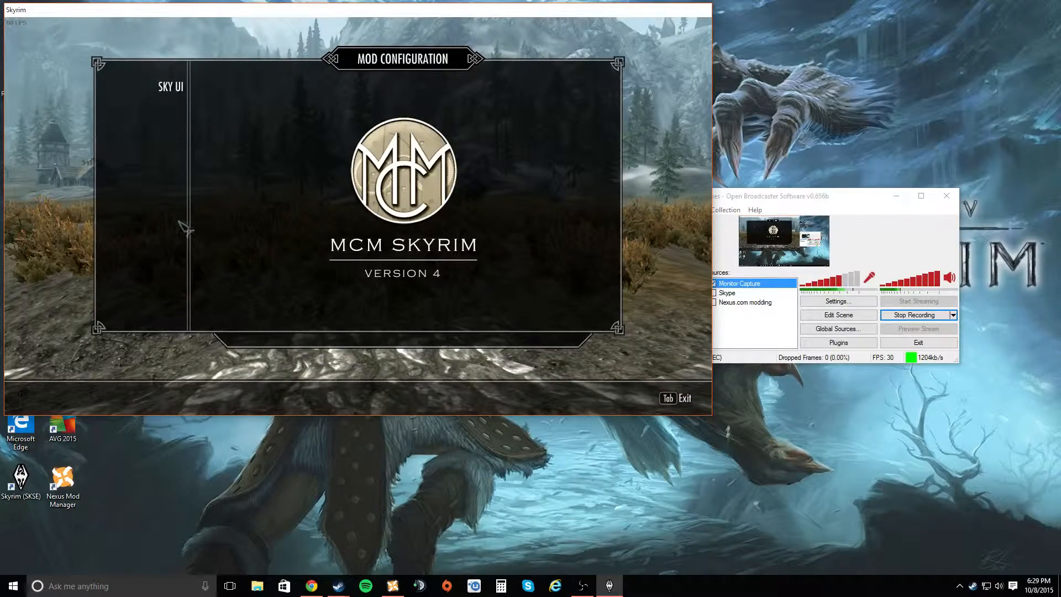
key(Tab)
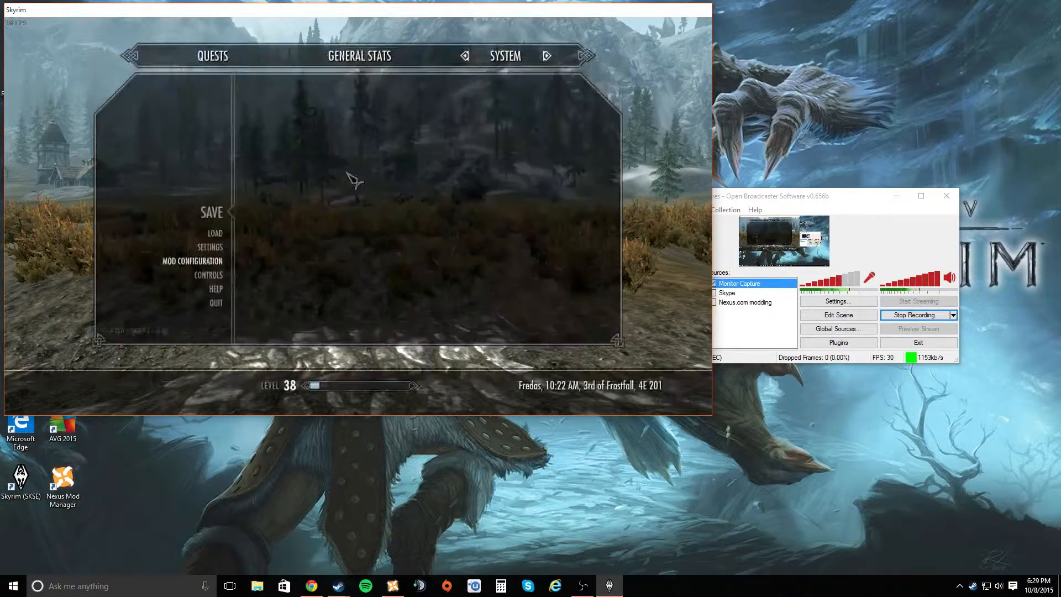
key(Tab)
key(w)
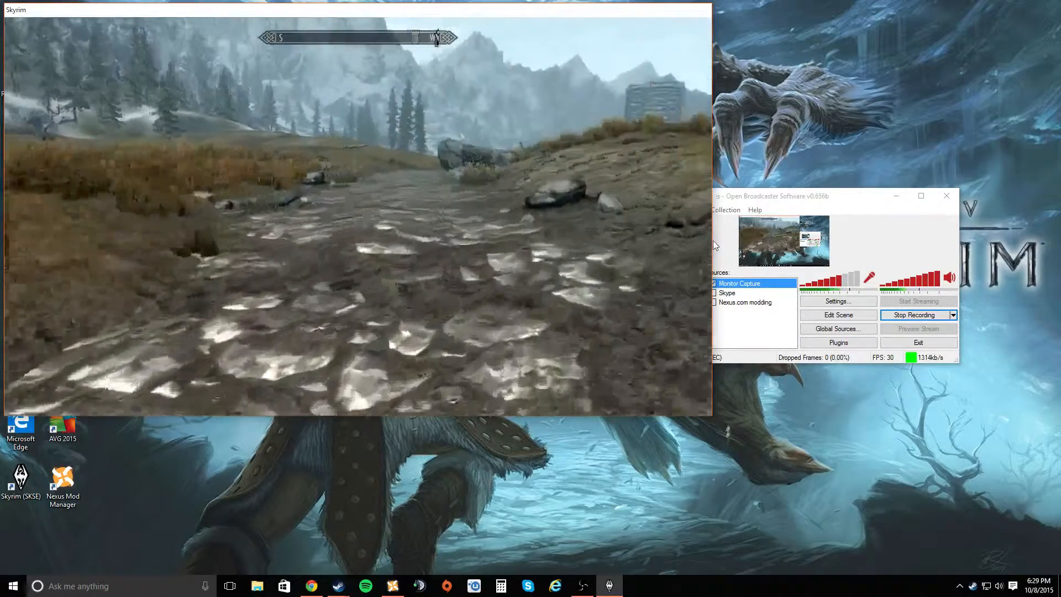
- Open the character's items, look through the full SkyUI inventory list, and return to the game
key(Tab)
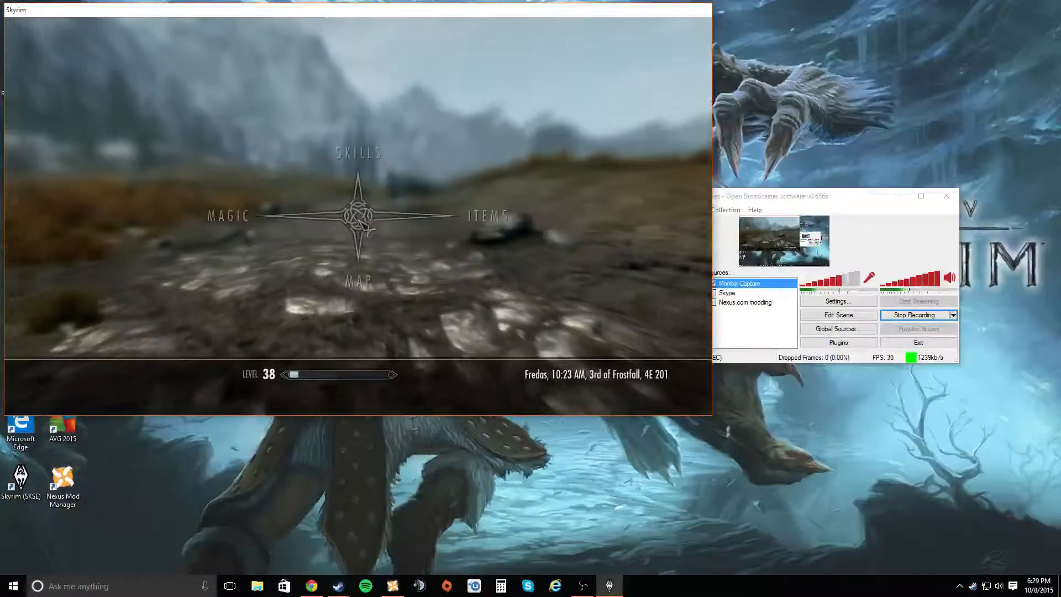
key(Tab)
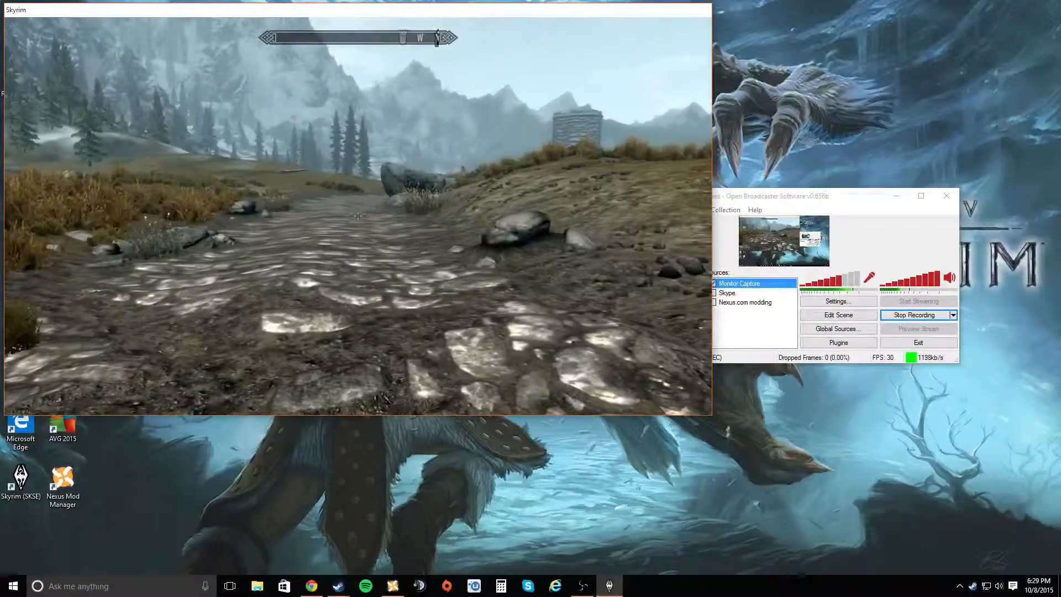
key(Tab)
click(451, 223)
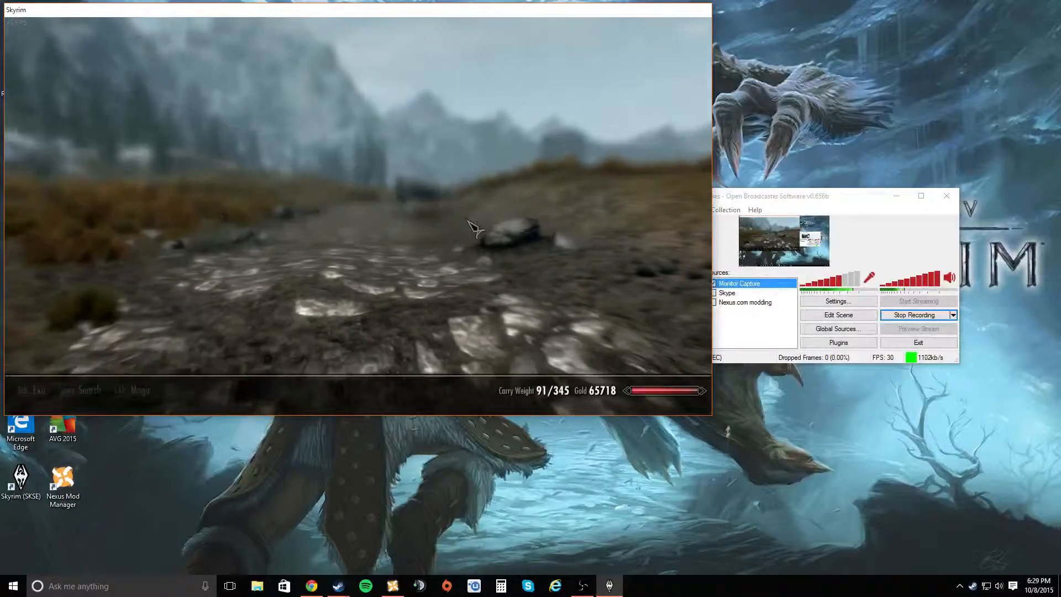
scroll(276, 171, down, 10)
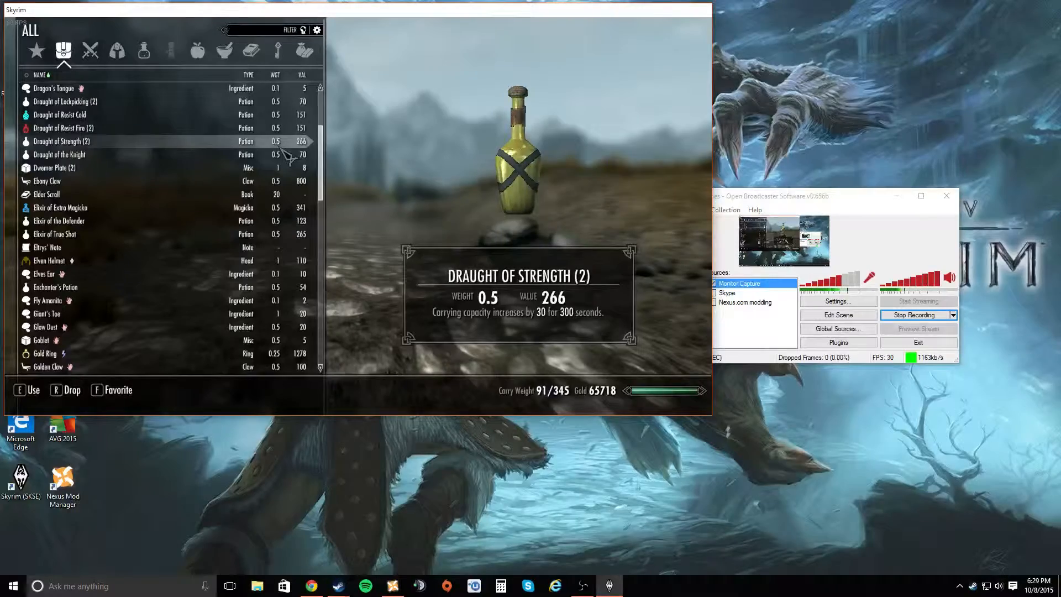
key(Tab)
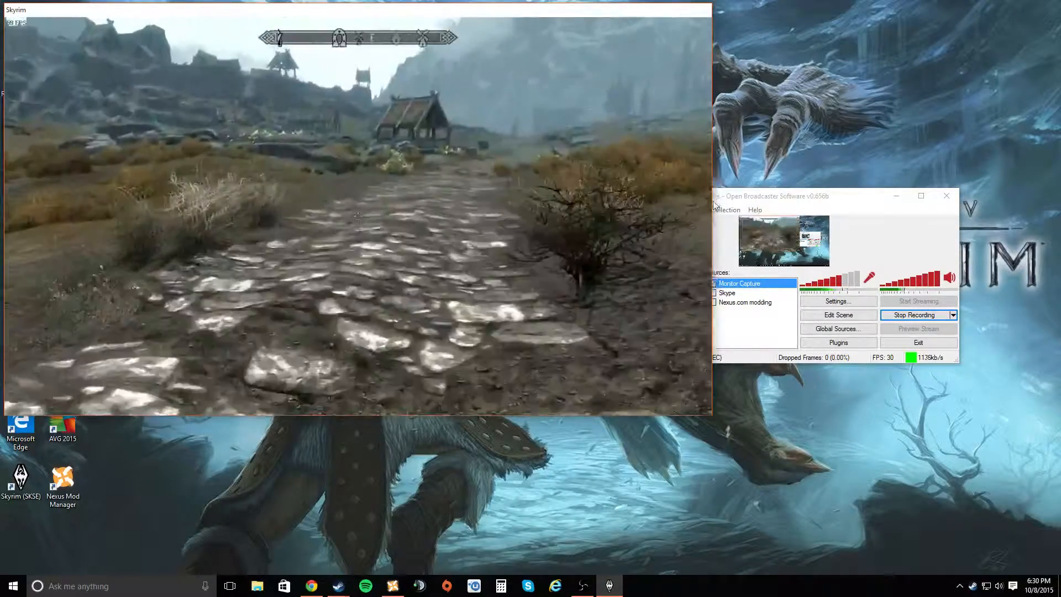
- Quit Skyrim to the desktop from the system menu, confirming without saving
key(Escape)
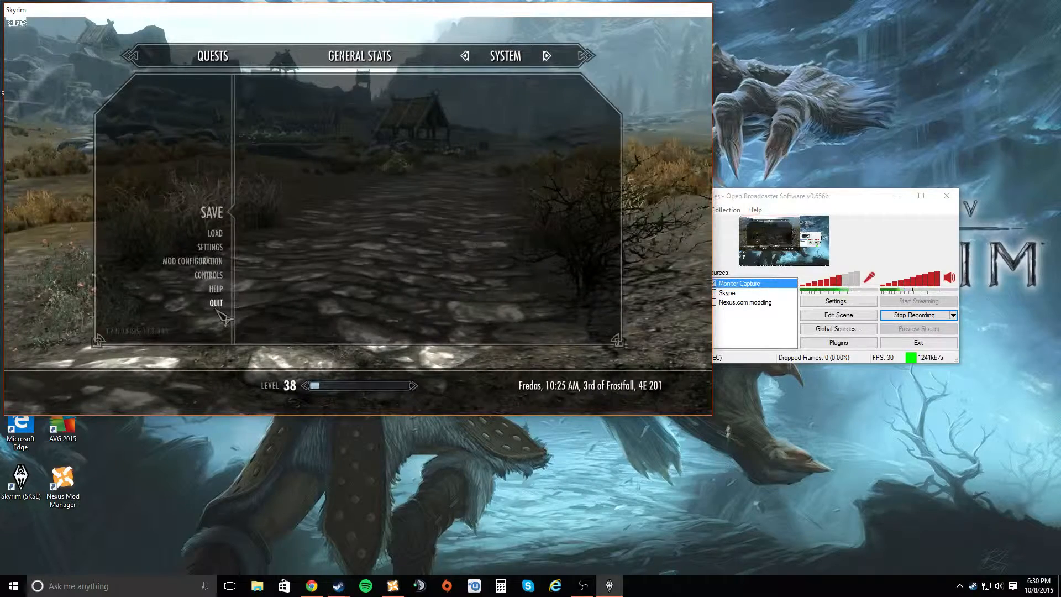
click(267, 235)
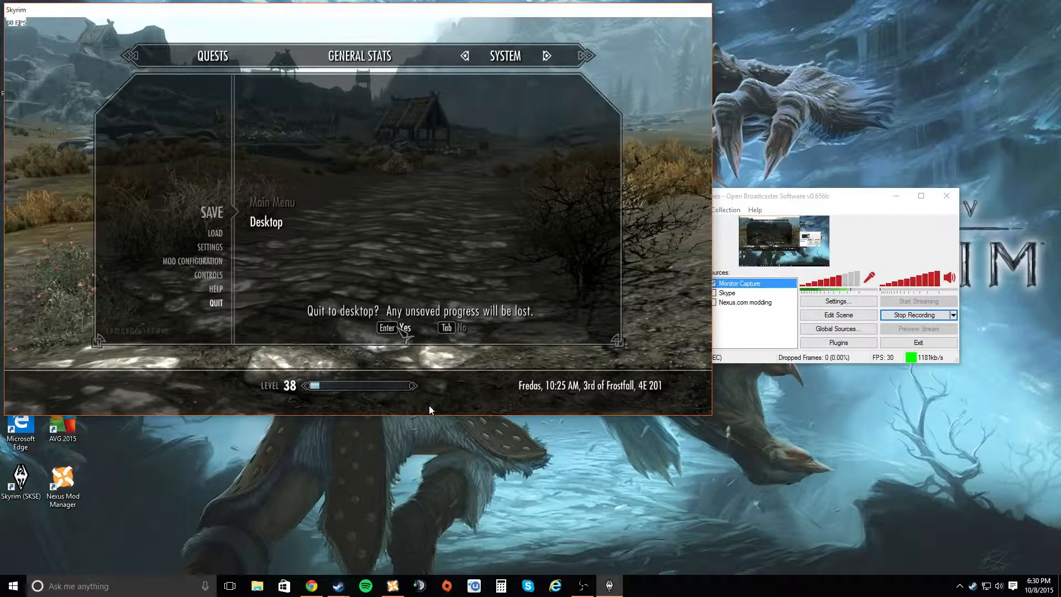
click(405, 329)
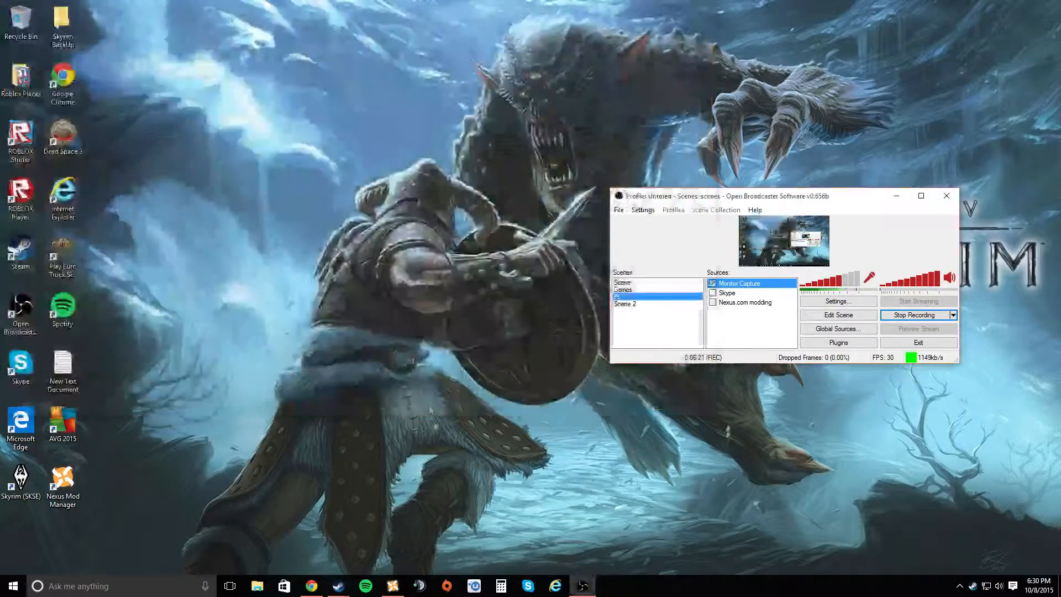
- Switch to Chrome, search the Skyrim Nexus files for "sofia" and open the Sofia - The Funny Fully Voiced Follower page
click(316, 592)
click(595, 50)
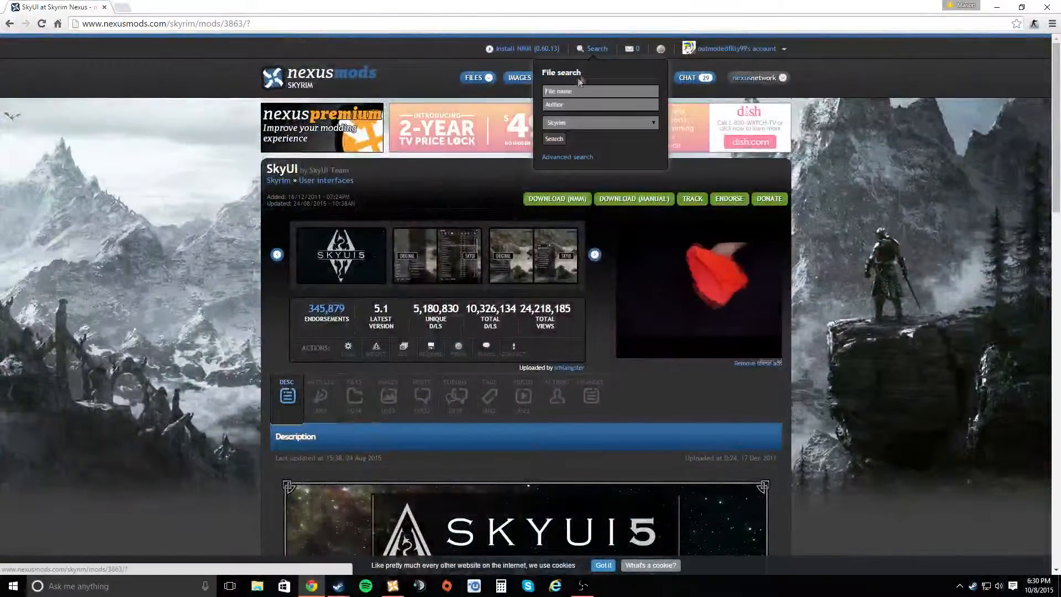
text(sofi)
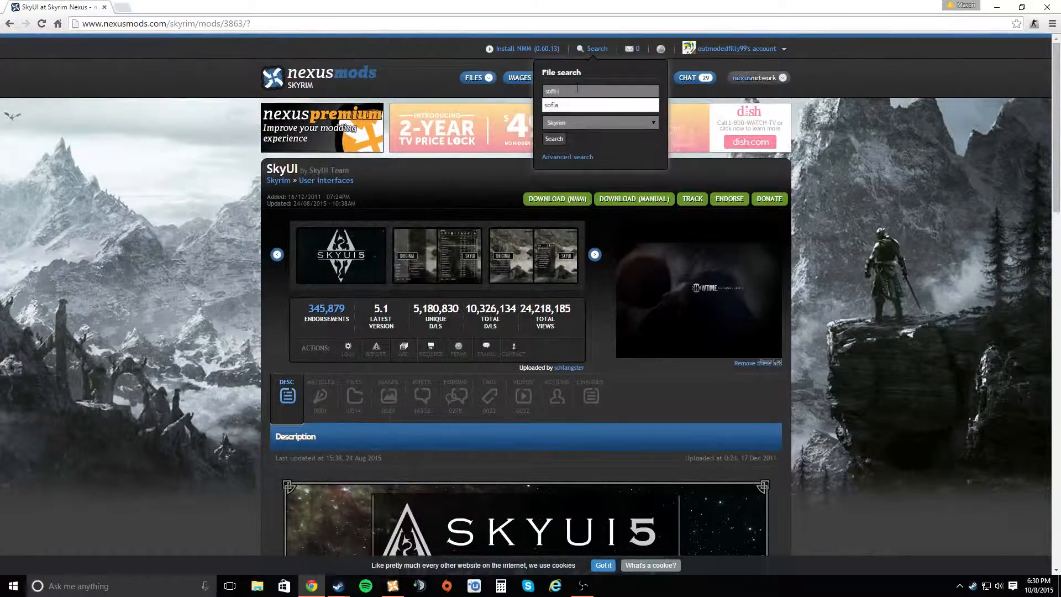
text(a)
key(Return)
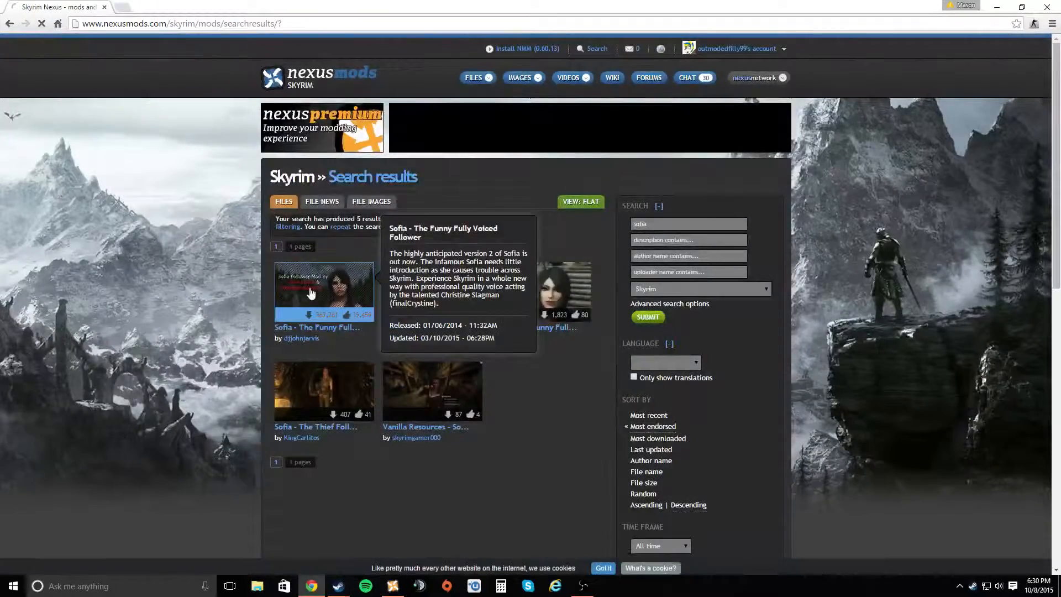
click(310, 292)
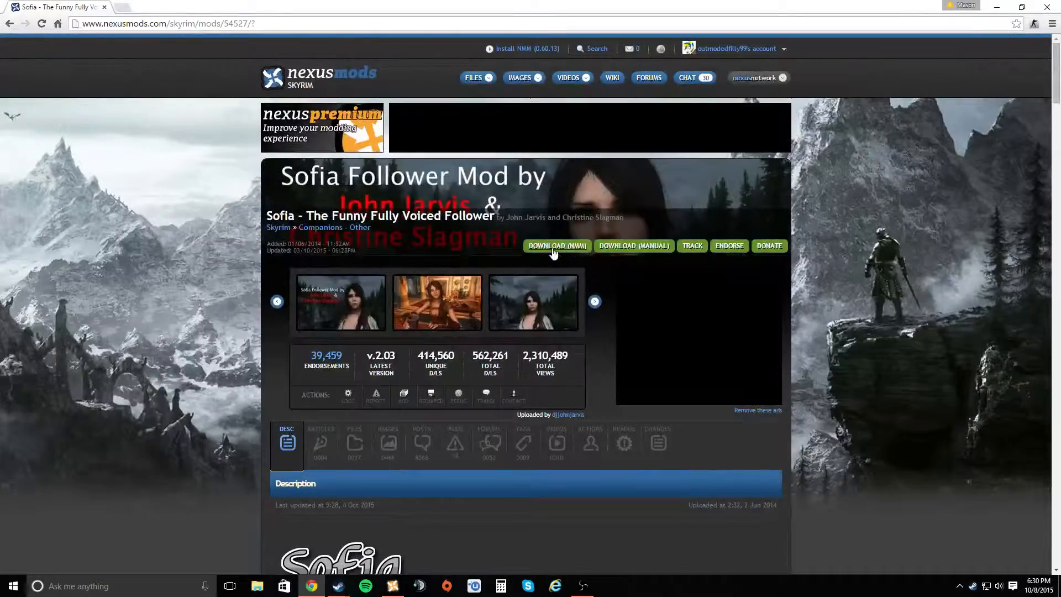
- Download the Sofia follower mod through Nexus Mod Manager, continuing past the donation request and allowing the external application
click(557, 249)
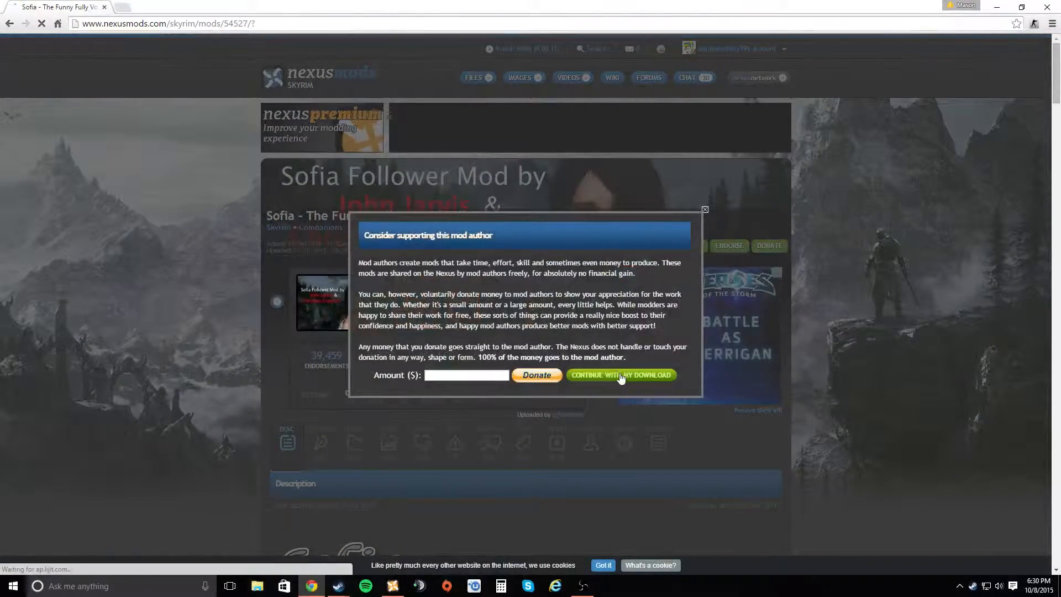
click(621, 374)
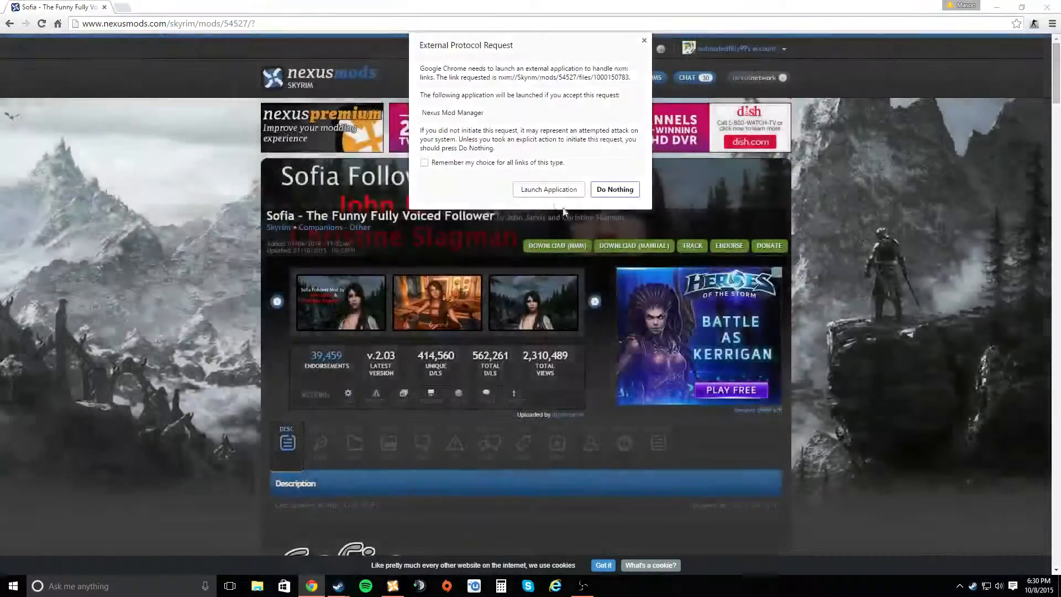
click(549, 189)
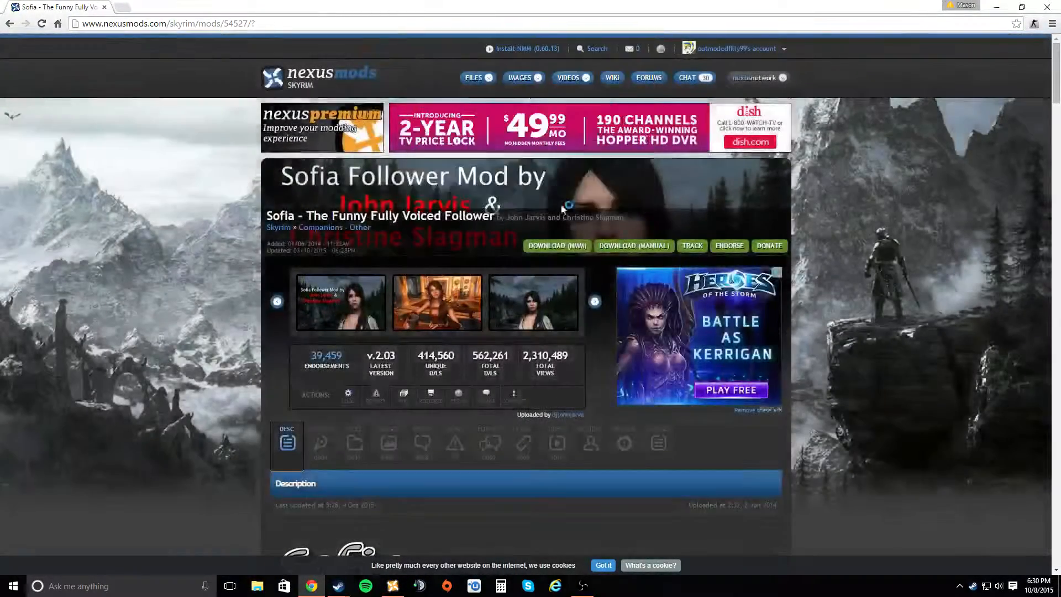
- Read the Sofia page's description and installation notes, and check the mod's download progress in Nexus Mod Manager
scroll(590, 333, down, 15)
scroll(317, 359, down, 2)
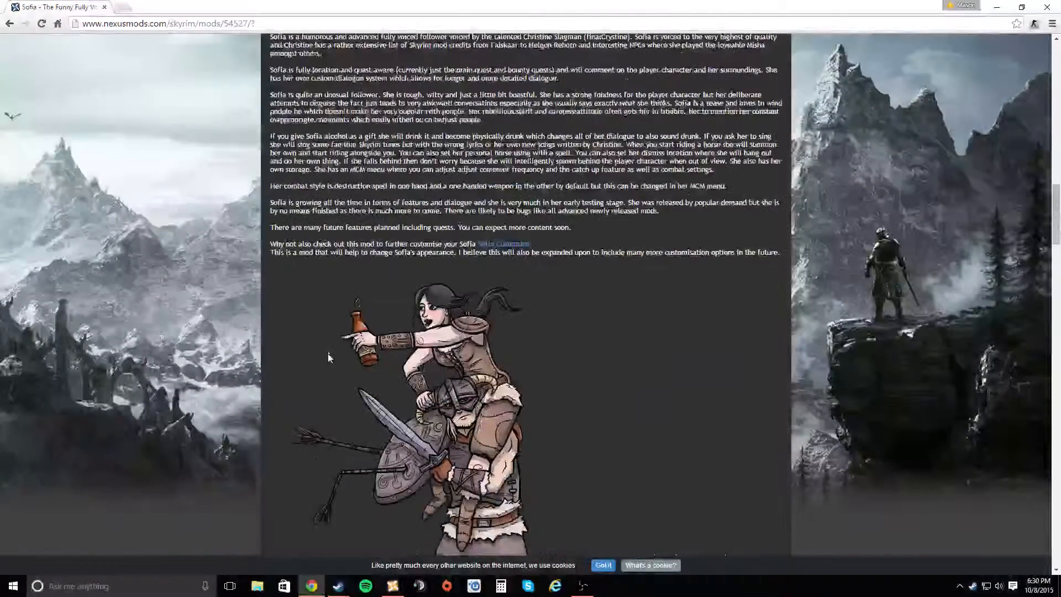
scroll(290, 237, up, 7)
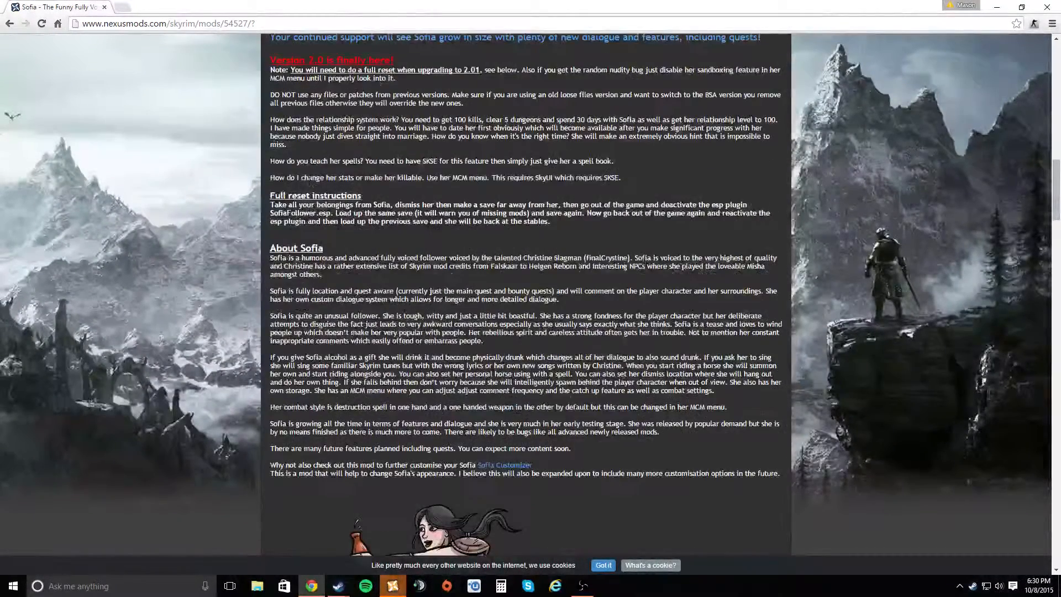
scroll(385, 219, down, 7)
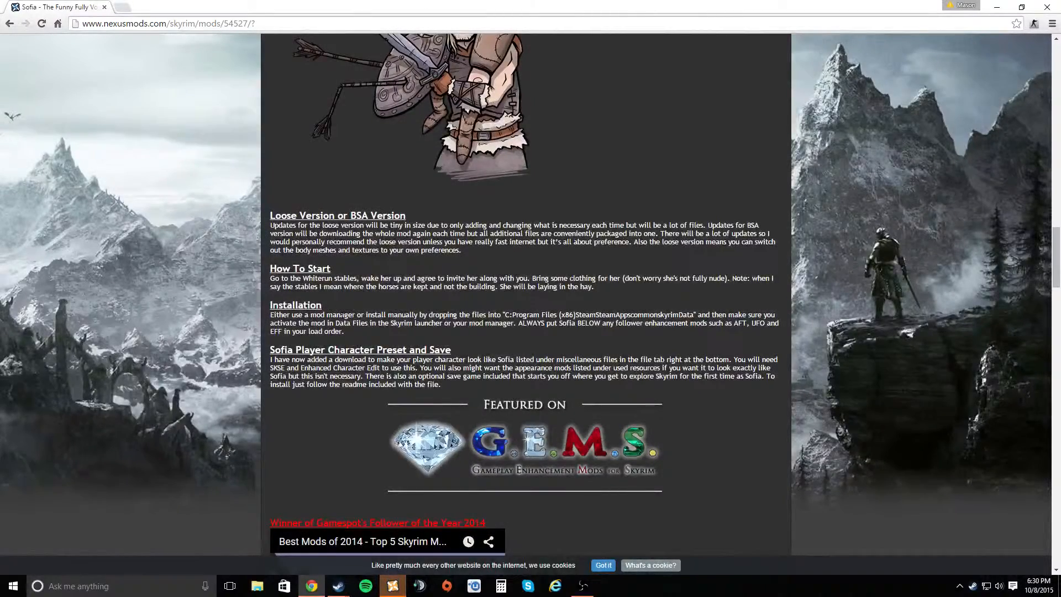
drag(290, 314, 385, 315)
click(754, 167)
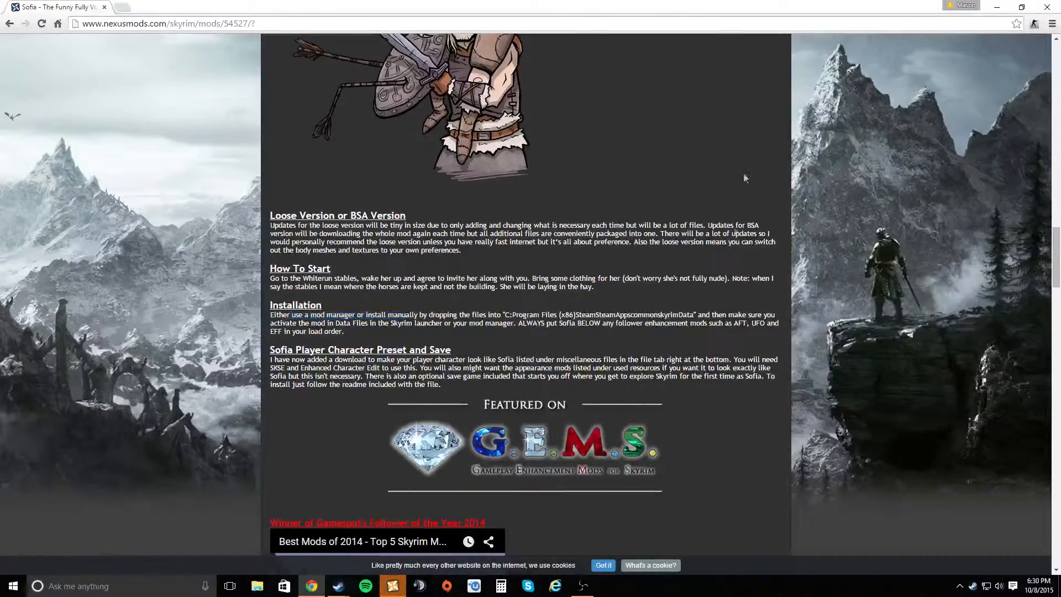
click(394, 587)
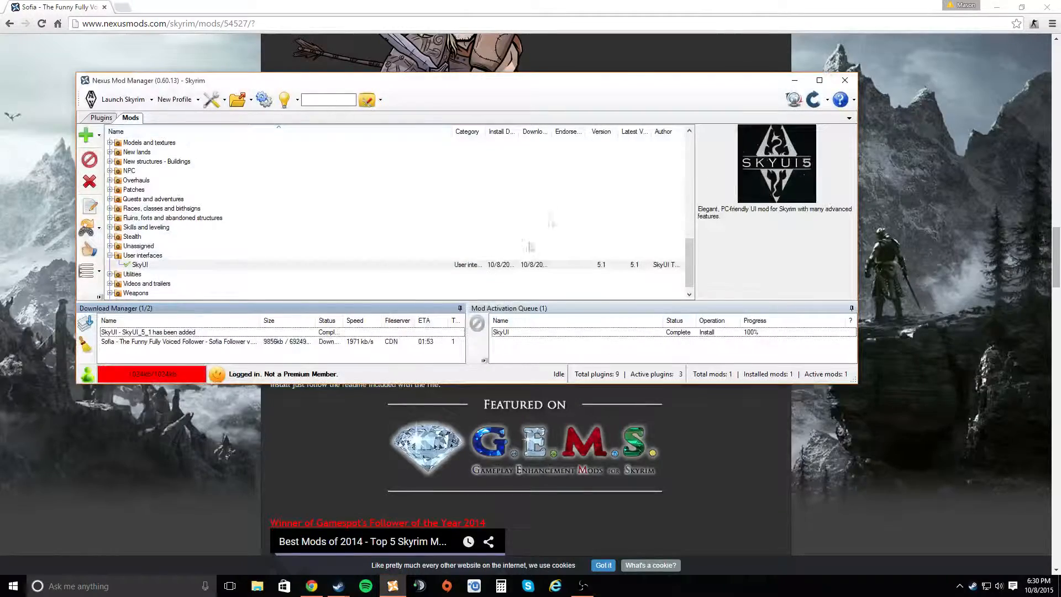
click(690, 72)
- Review the Sofia page again, examining the About Sofia, How To Start, Installation and version notes sections
scroll(657, 371, down, 4)
scroll(656, 370, up, 13)
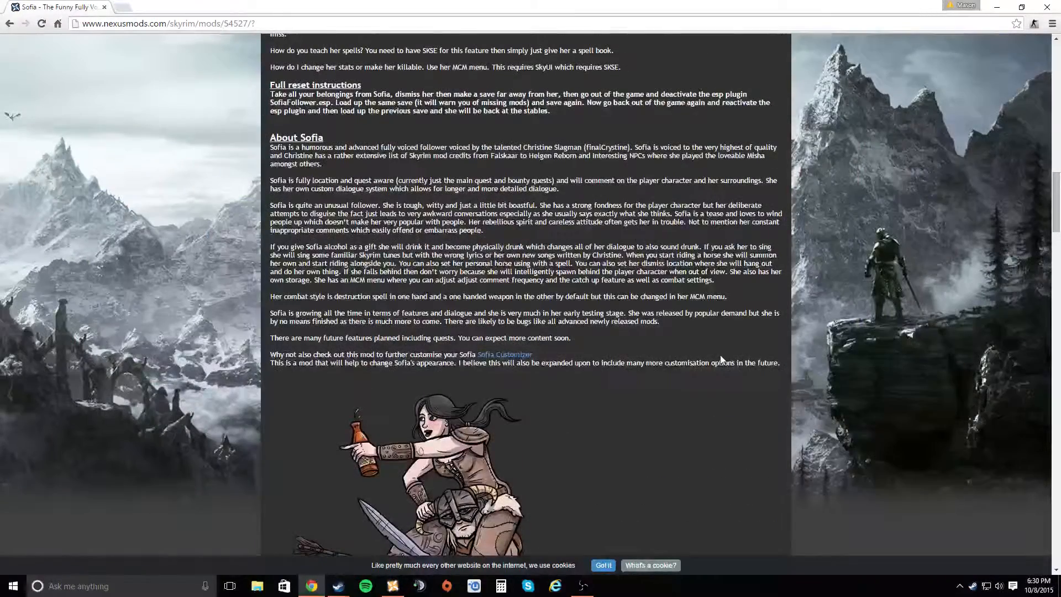
scroll(722, 360, up, 6)
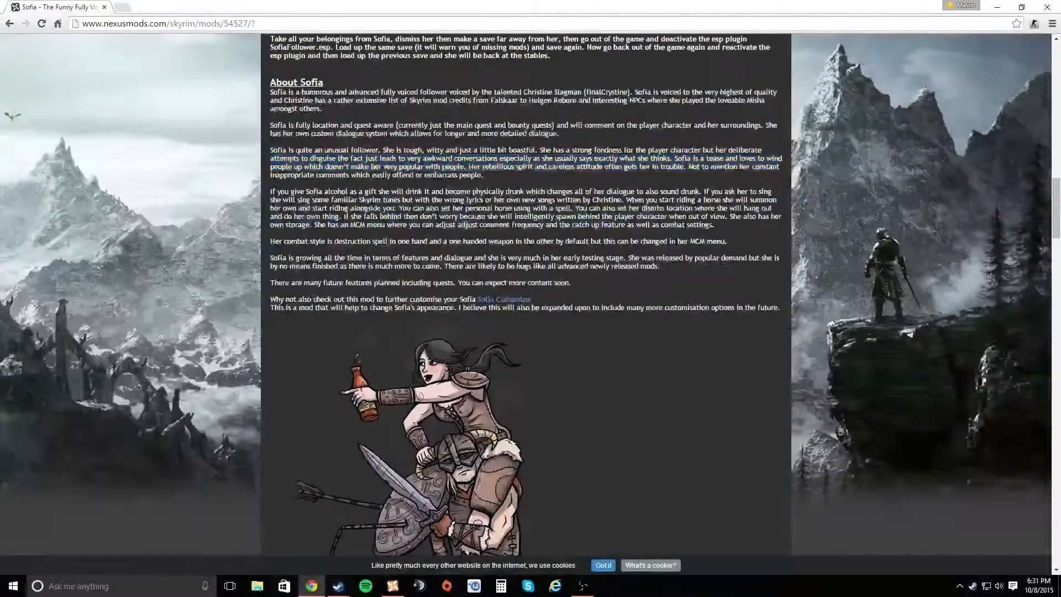
scroll(238, 288, down, 5)
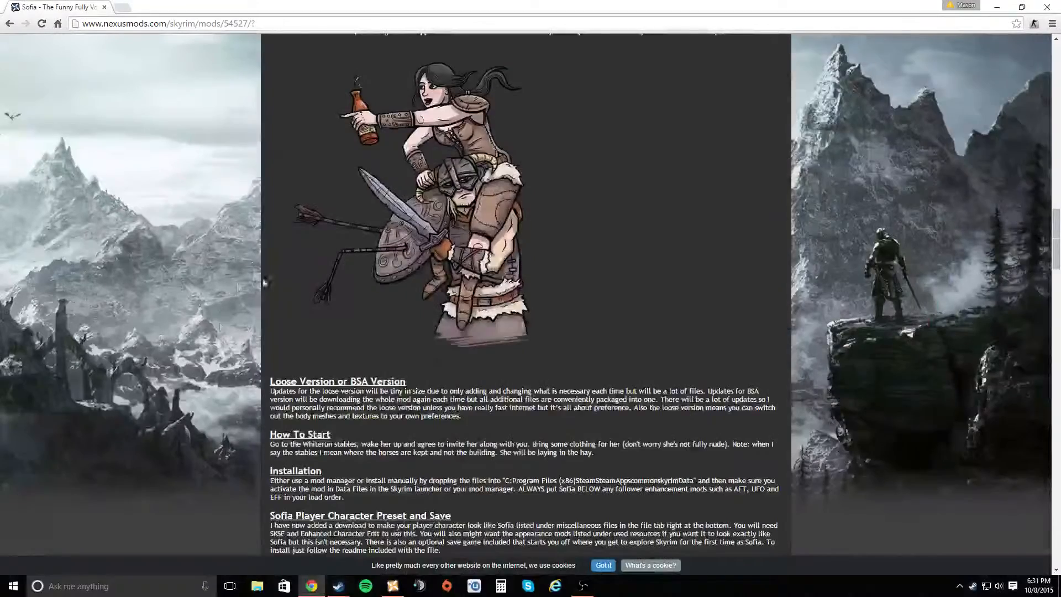
scroll(319, 347, down, 2)
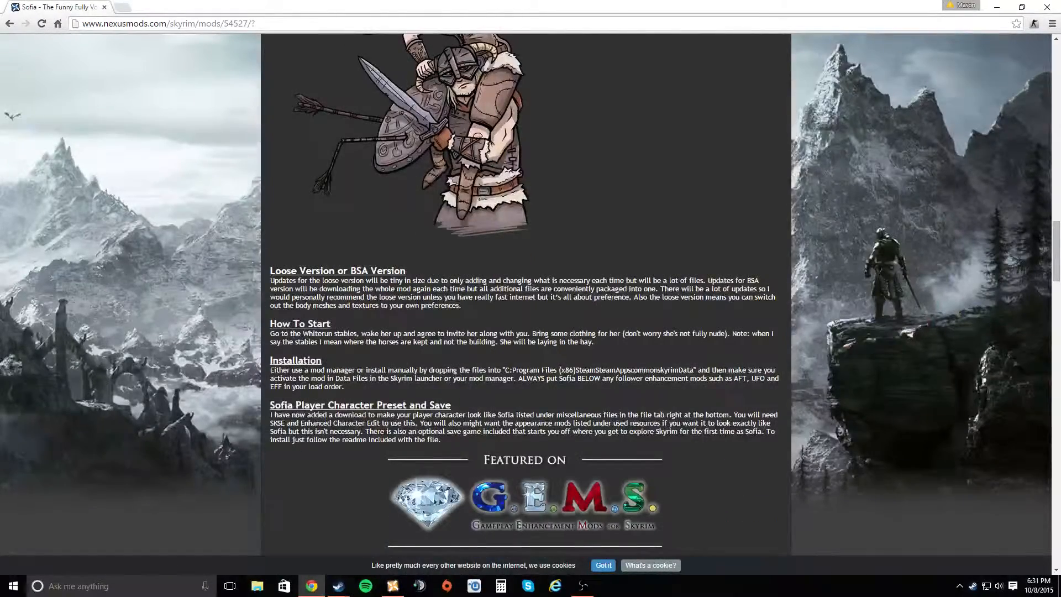
drag(282, 378, 519, 413)
click(827, 308)
scroll(827, 307, up, 10)
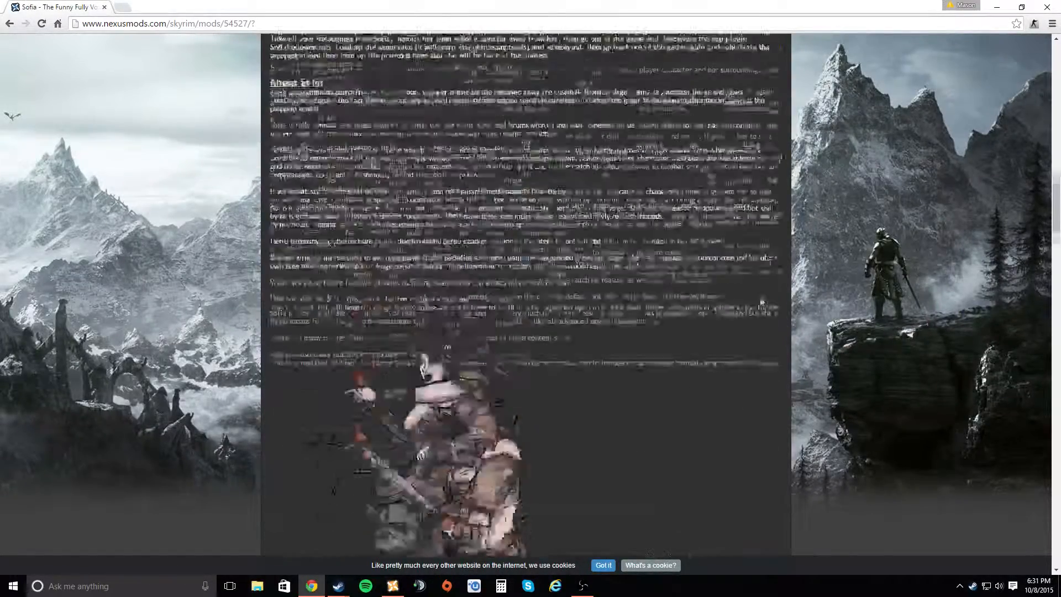
scroll(367, 317, up, 5)
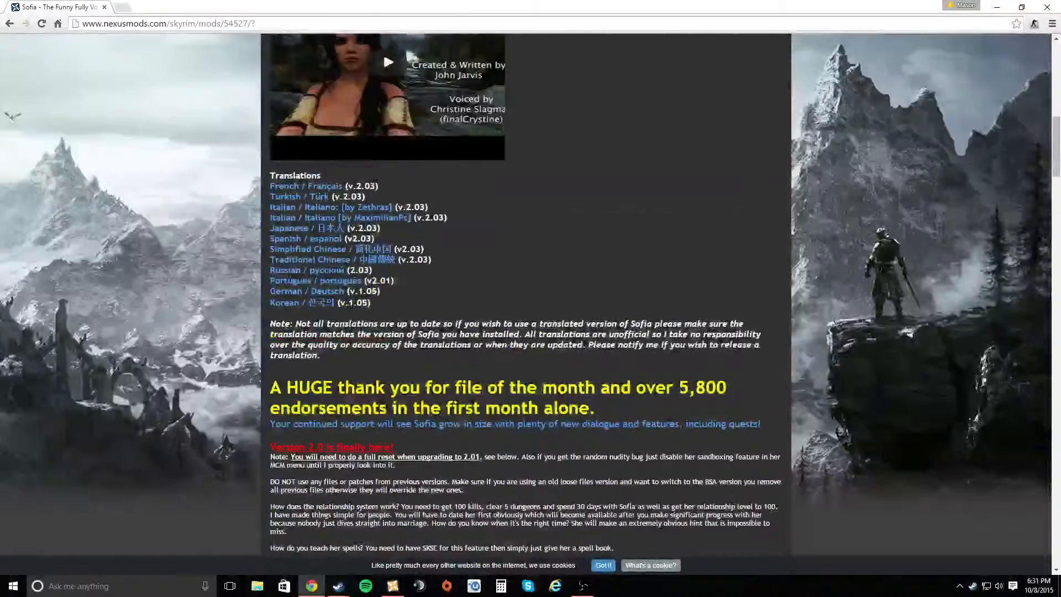
- Skim the rest of the Sofia page, from the translations list to the featured videos and credits
scroll(366, 316, down, 6)
scroll(442, 270, down, 12)
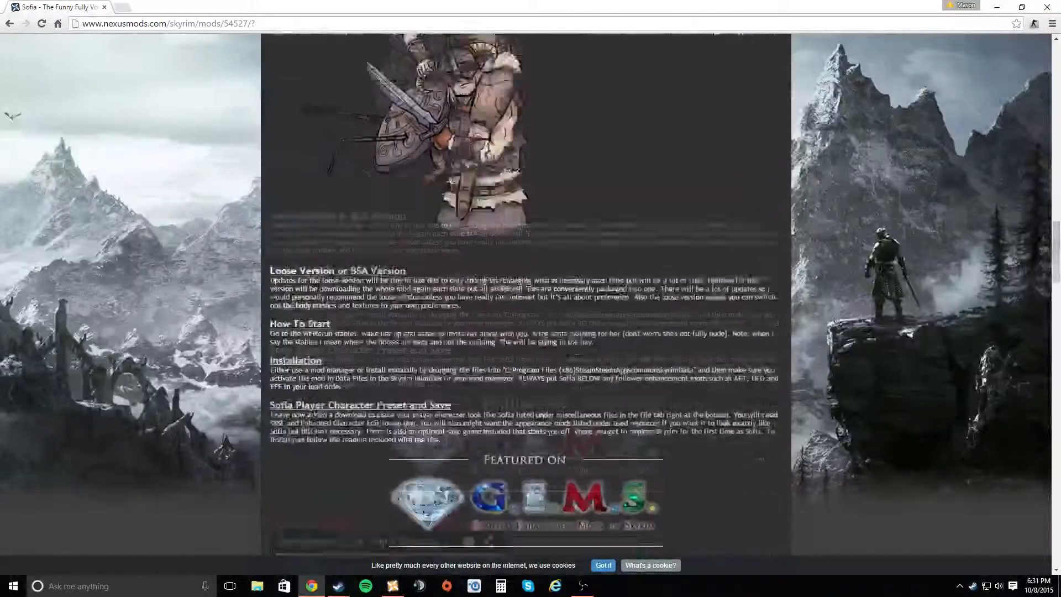
scroll(383, 118, down, 15)
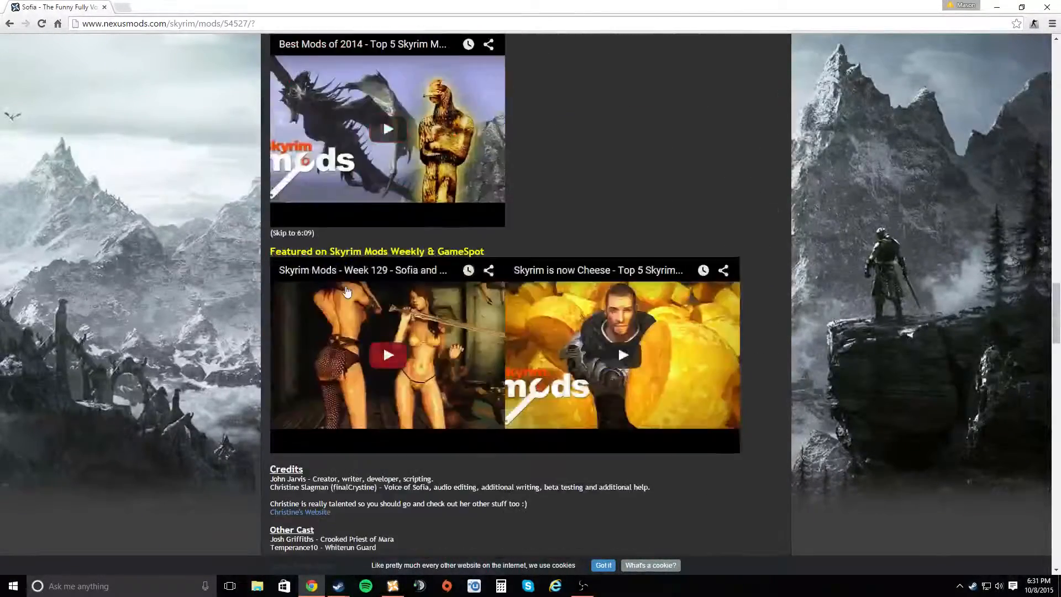
scroll(618, 68, up, 20)
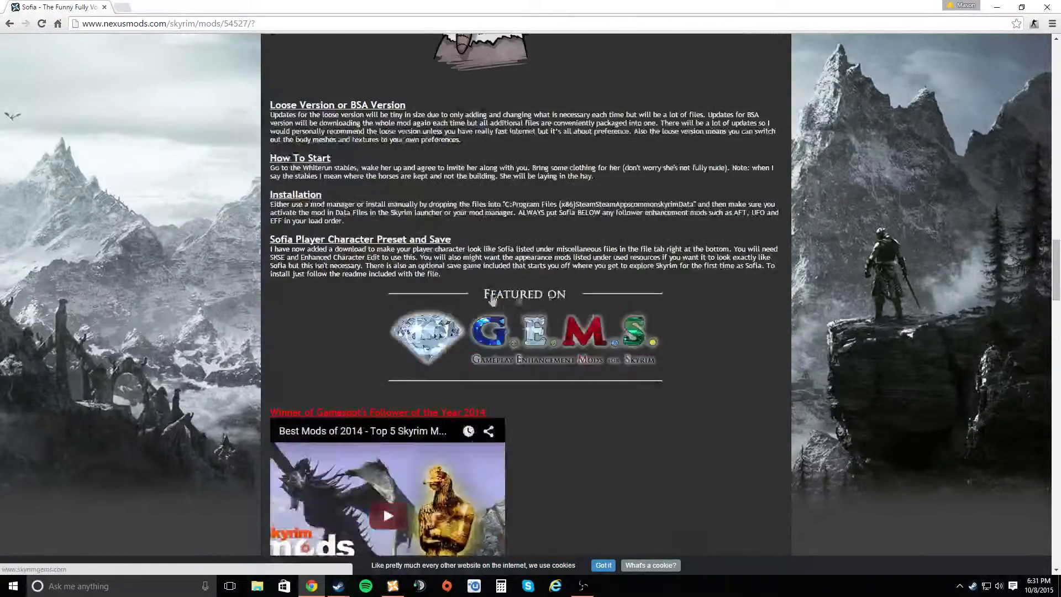
scroll(525, 293, up, 10)
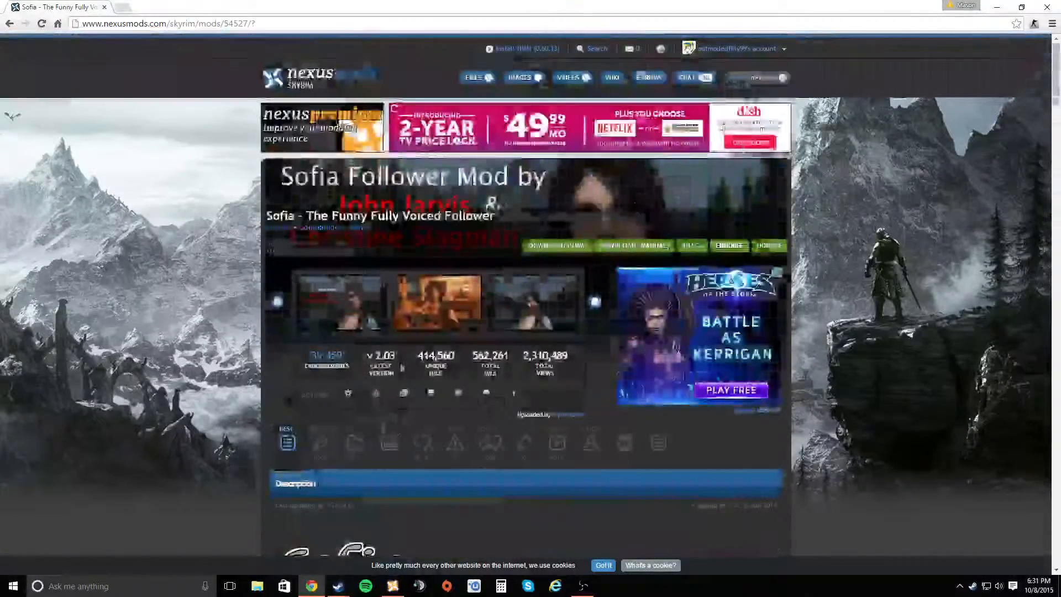
- Switch to Nexus Mod Manager, check the Sofia download's status and look through the mod categories for the mod
click(393, 586)
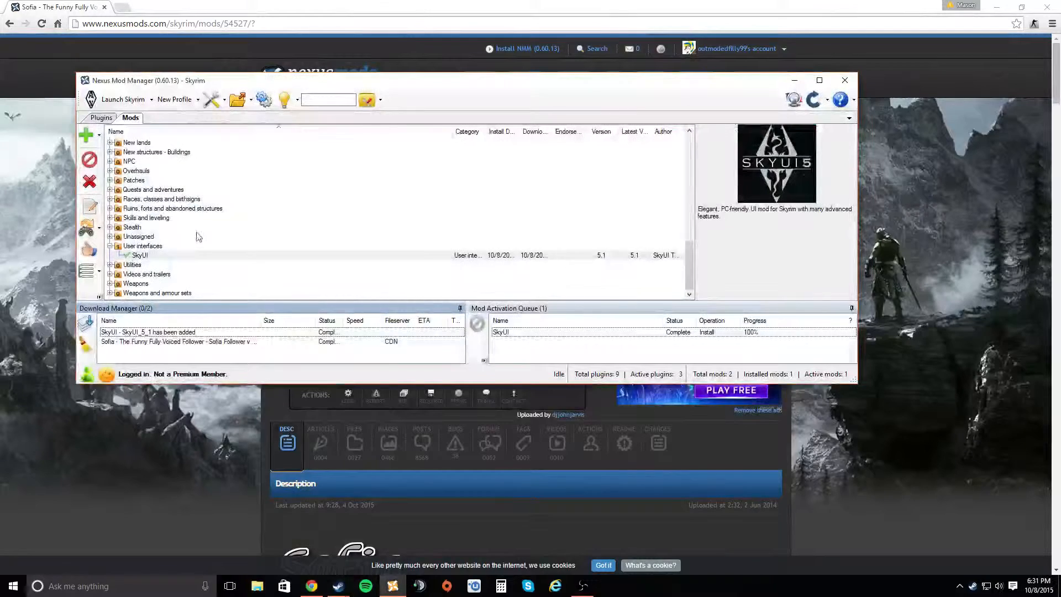
scroll(219, 231, up, 7)
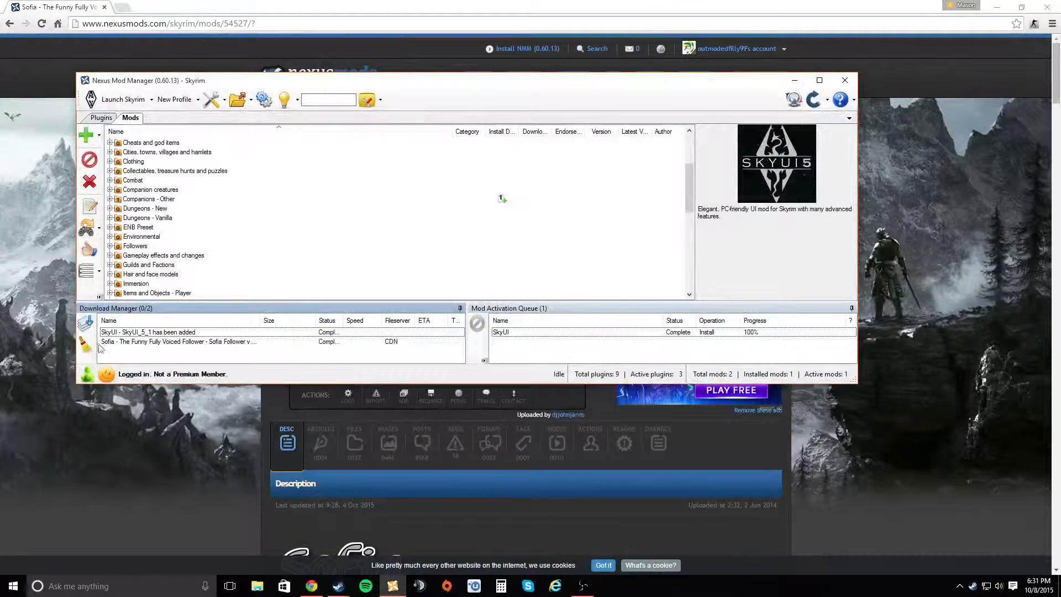
click(132, 343)
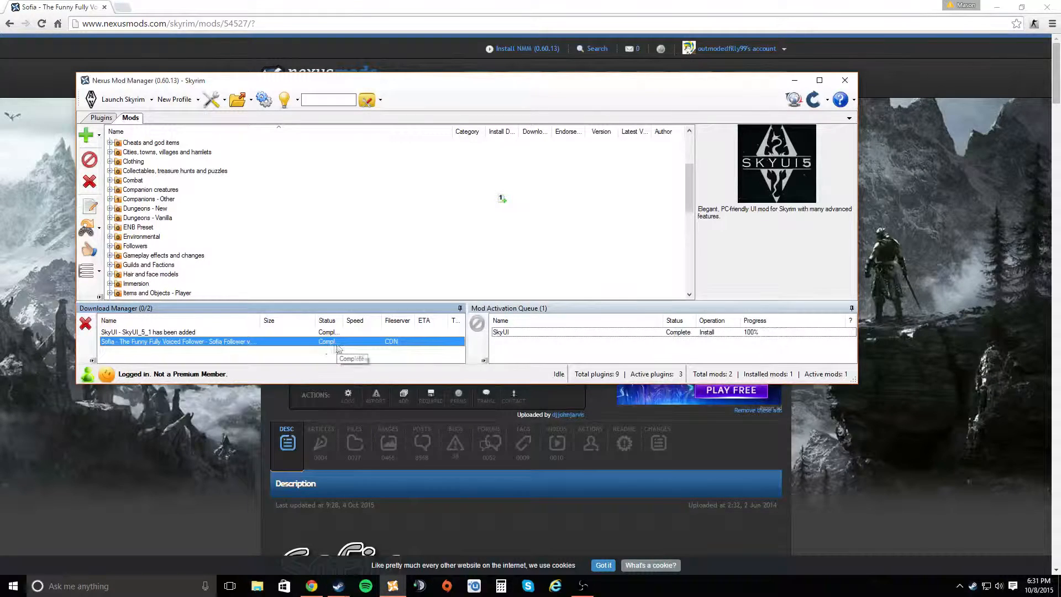
scroll(662, 194, up, 2)
scroll(663, 186, down, 9)
scroll(625, 202, up, 5)
scroll(385, 202, up, 4)
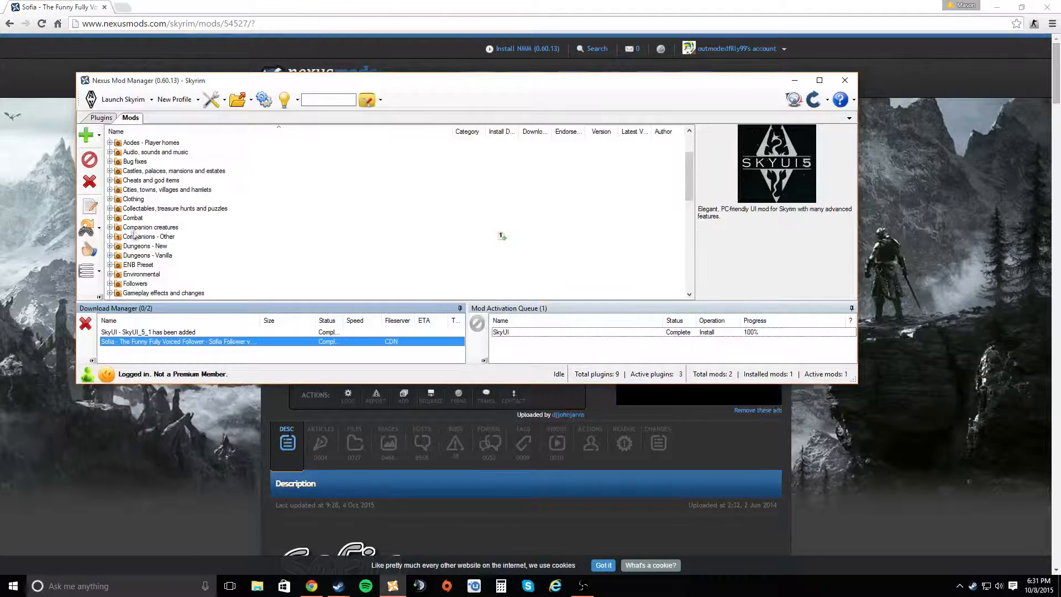
- Activate the Sofia follower mod listed under Companions - Other, and minimize the Nexus Mod Manager and Chrome windows
click(110, 237)
click(175, 246)
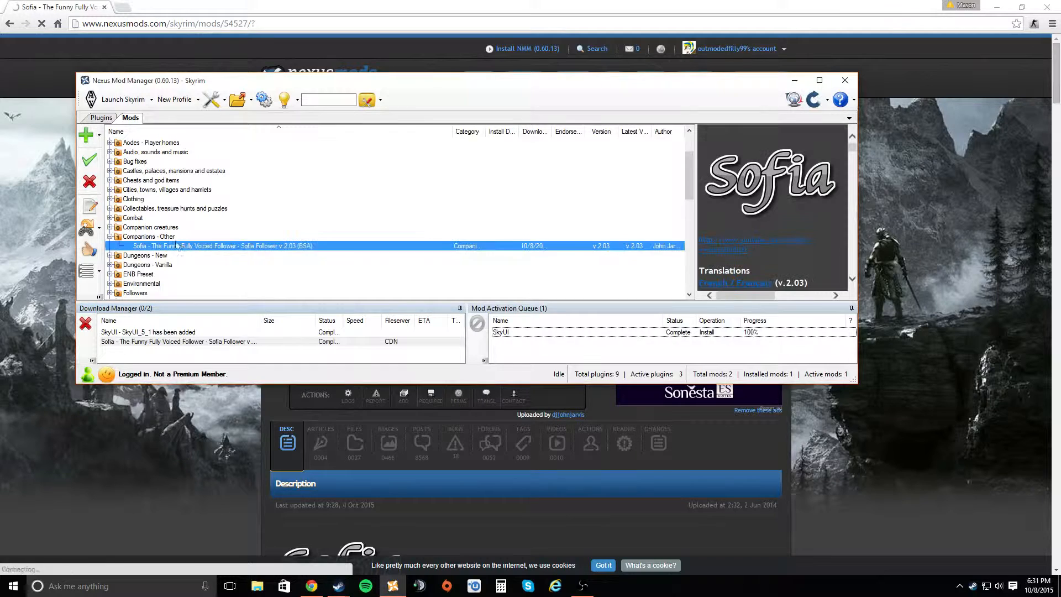
click(90, 160)
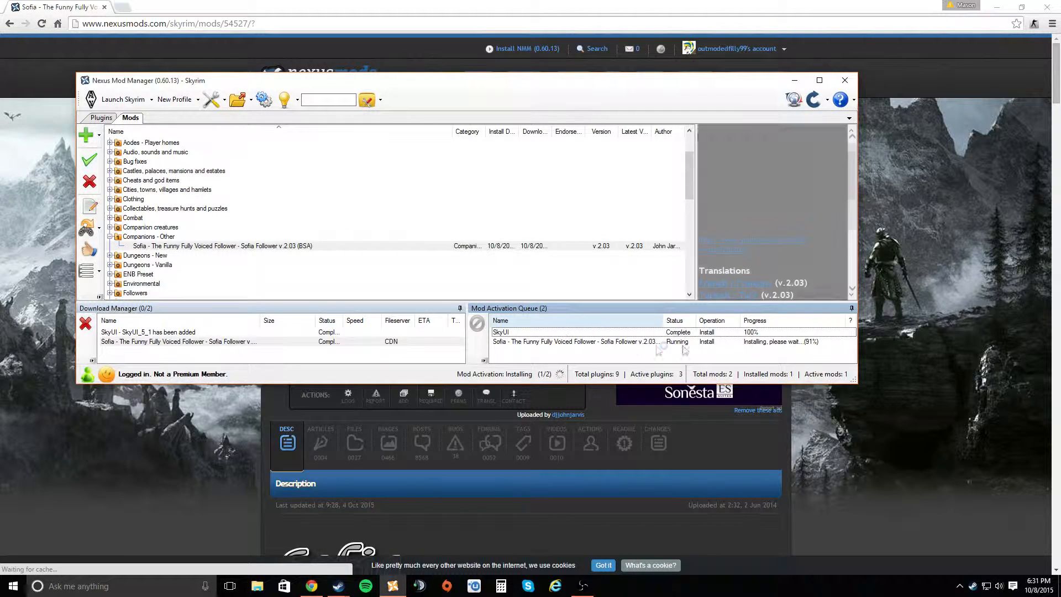
click(795, 82)
click(998, 8)
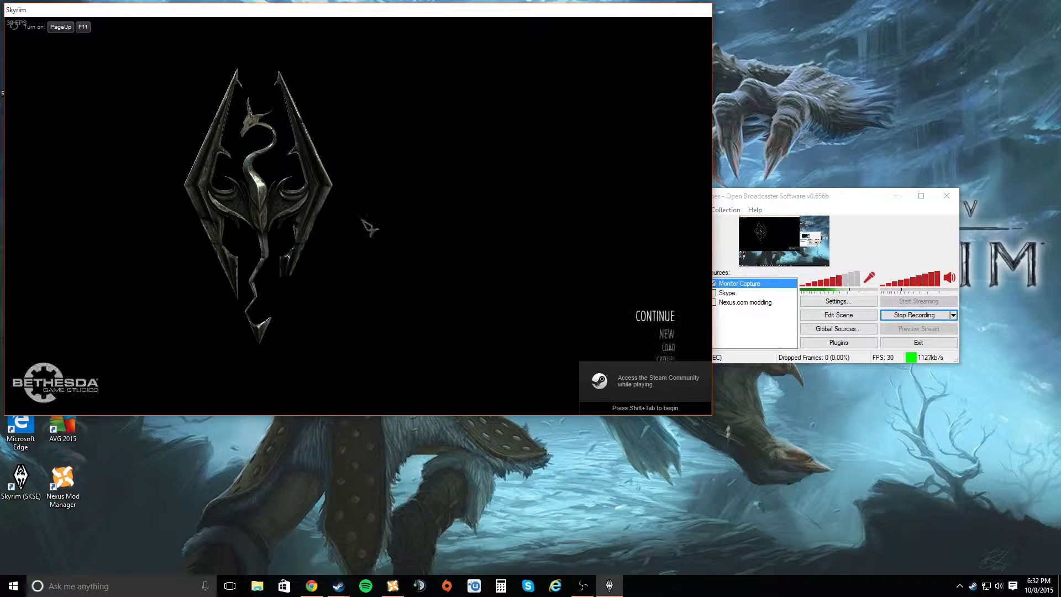
- Continue from the last saved game in Skyrim, accepting the missing content, and walk the character forward
click(644, 316)
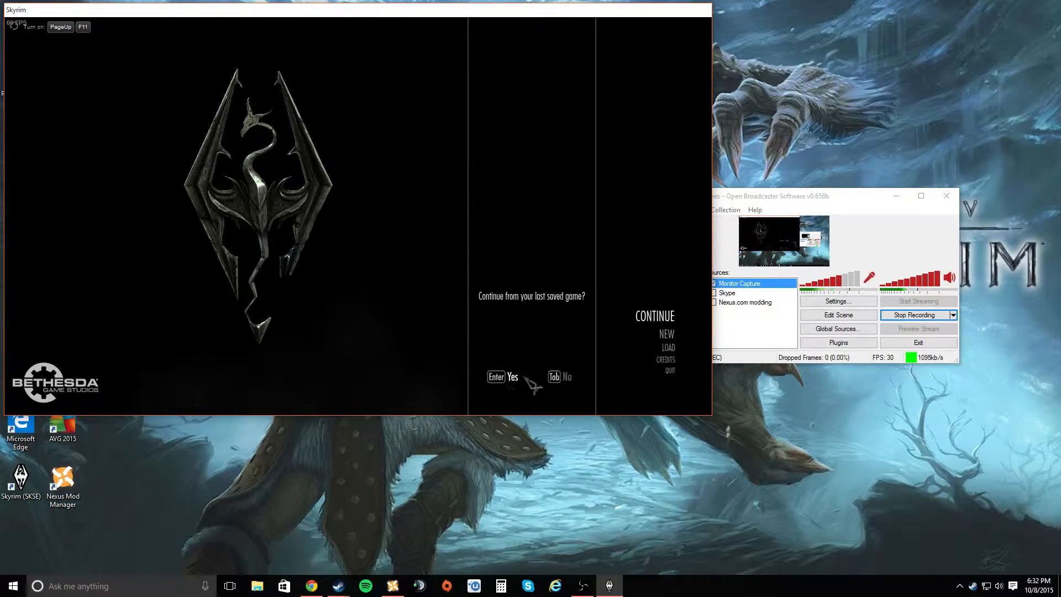
click(507, 385)
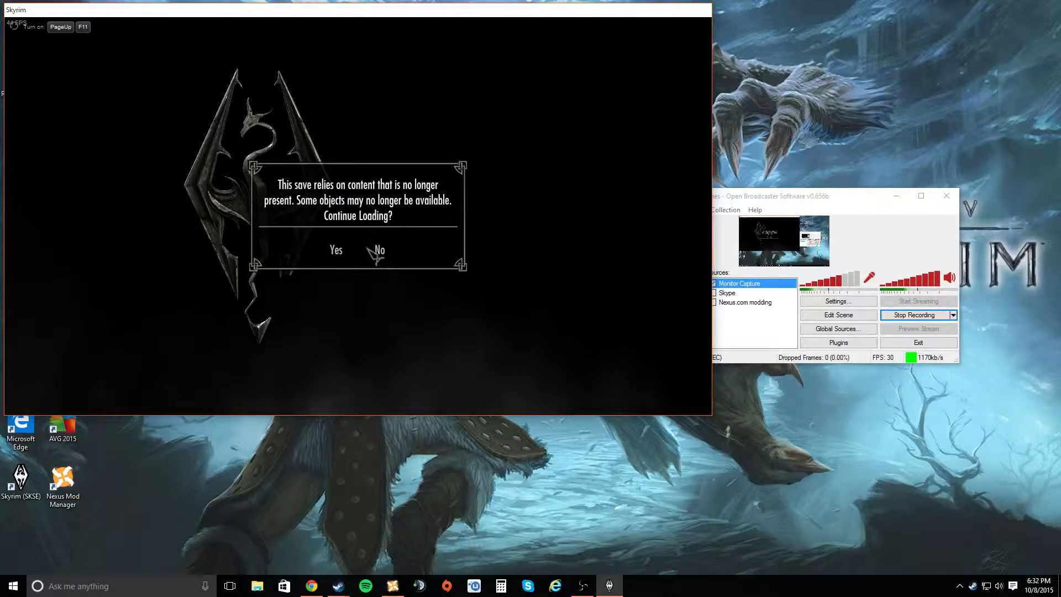
click(339, 255)
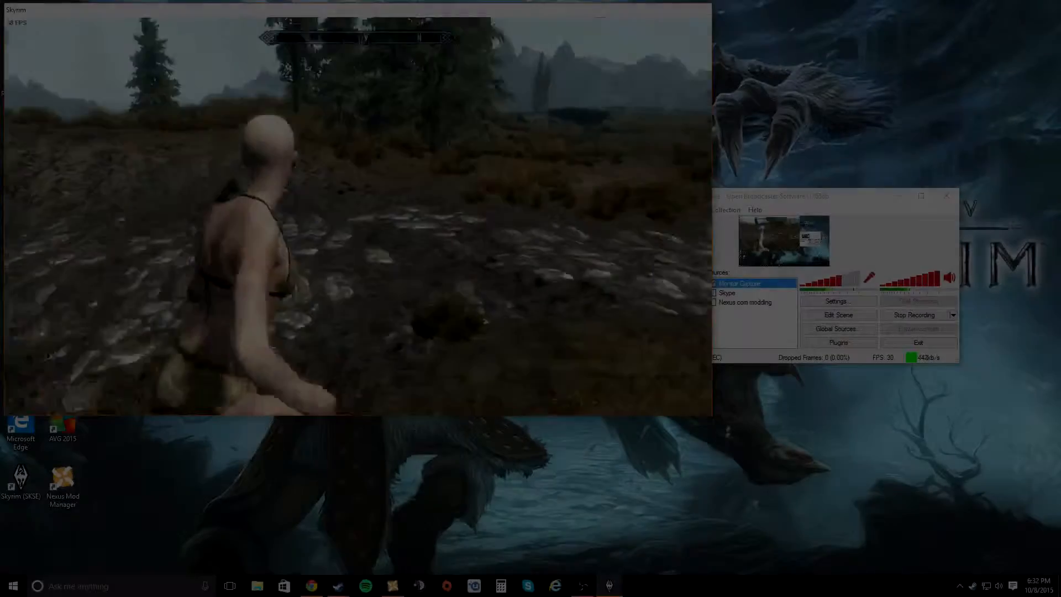
key(w)
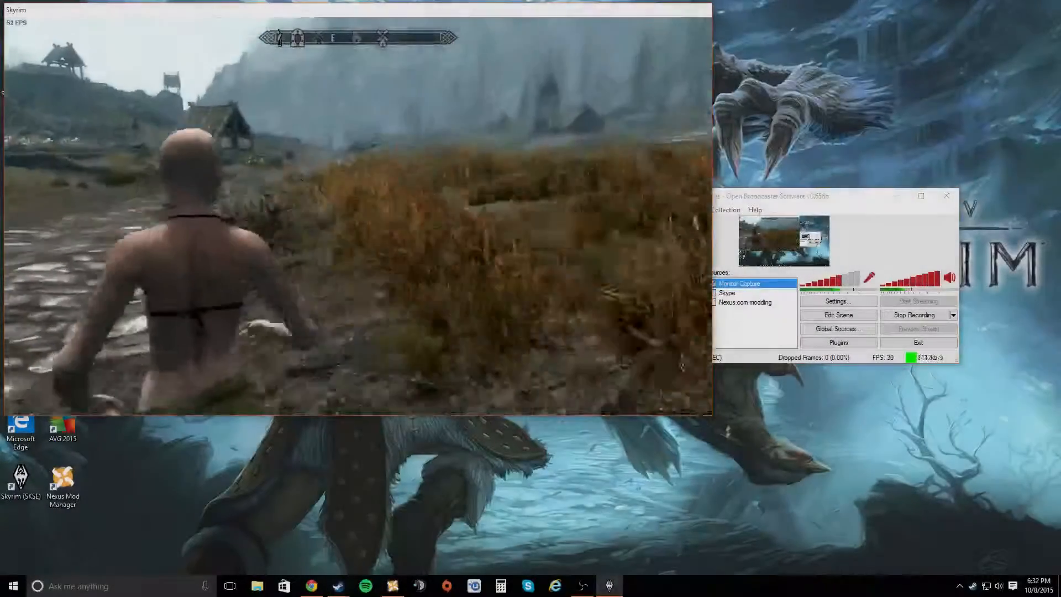
- View the Sofia Settings page of the Sofia Follower mod in the game's mod configuration, and leave it again
key(Escape)
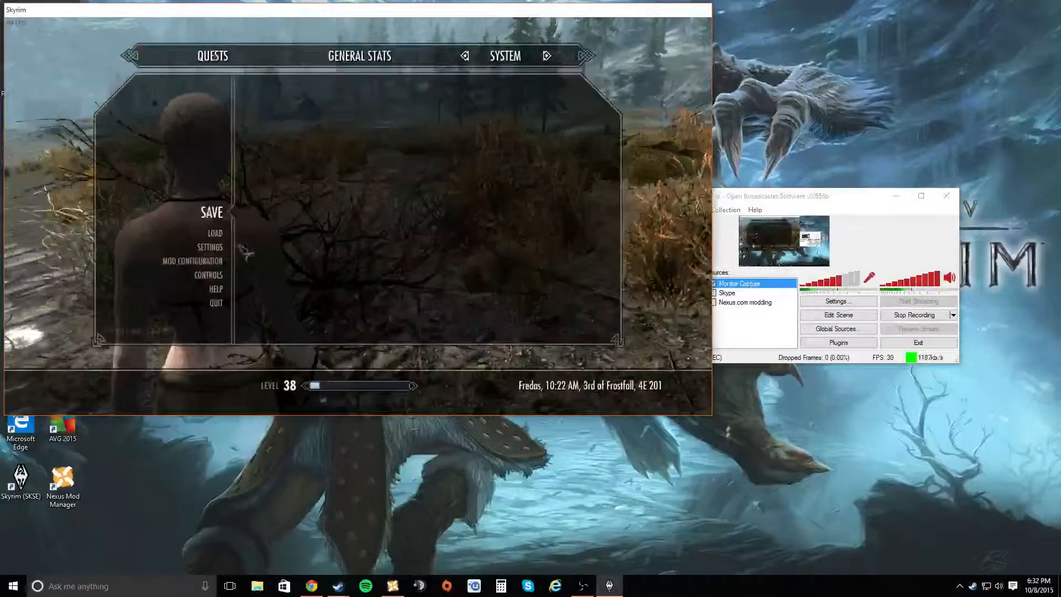
click(204, 261)
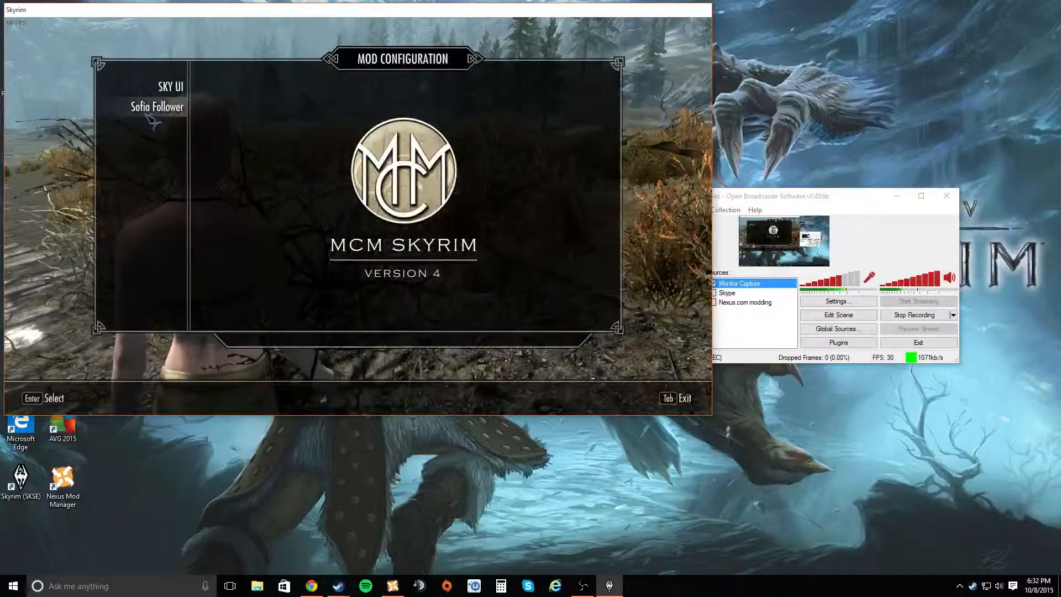
click(145, 116)
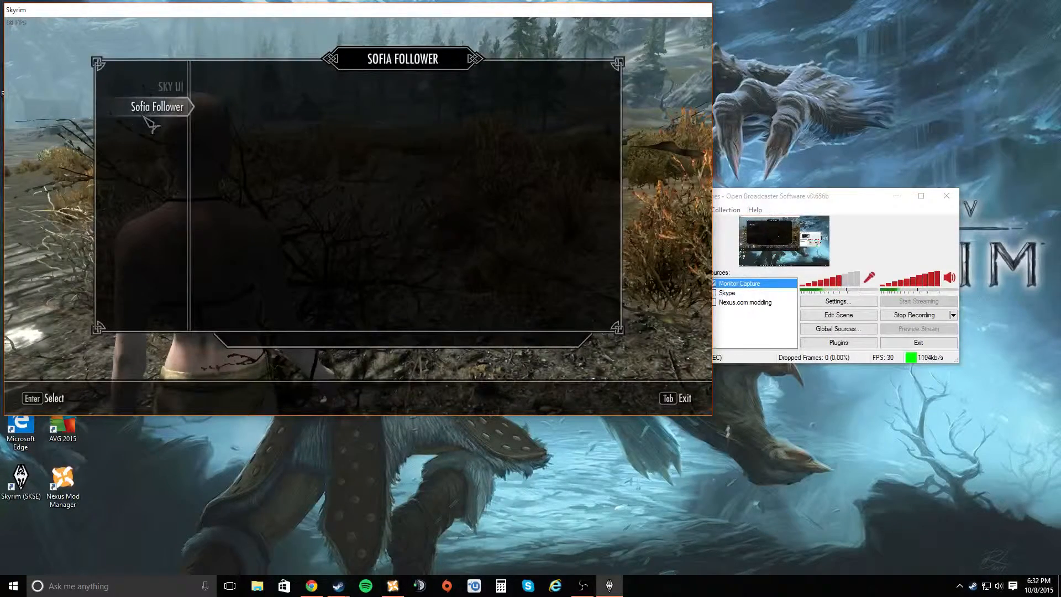
click(165, 106)
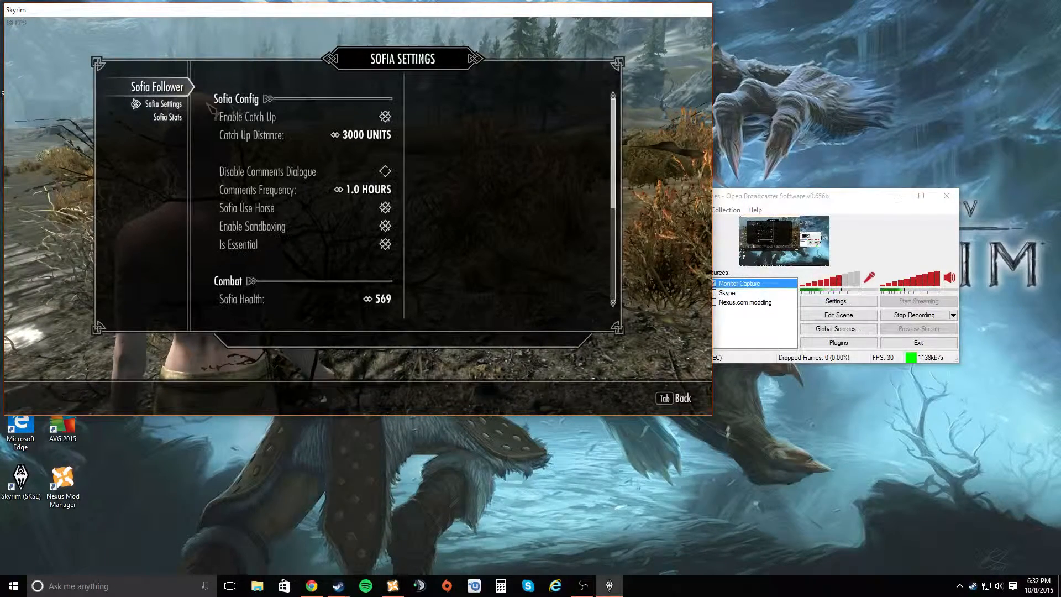
key(Tab)
key(Tab)
key(Tab)
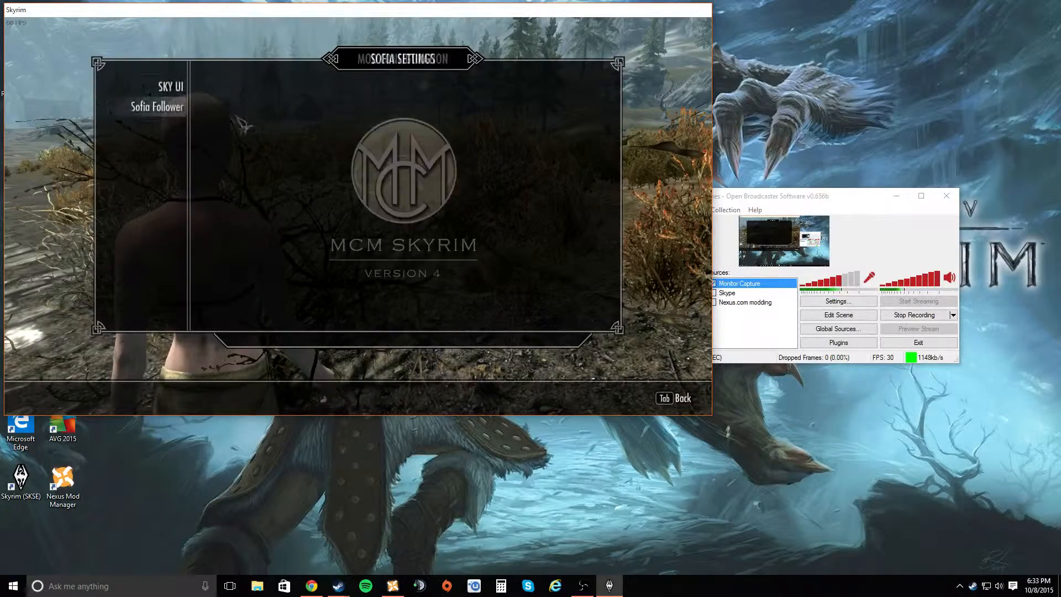
- Reopen Sofia Settings in the mod configuration, examine its Sofia Config and Combat options, and return to the game
click(206, 261)
click(166, 117)
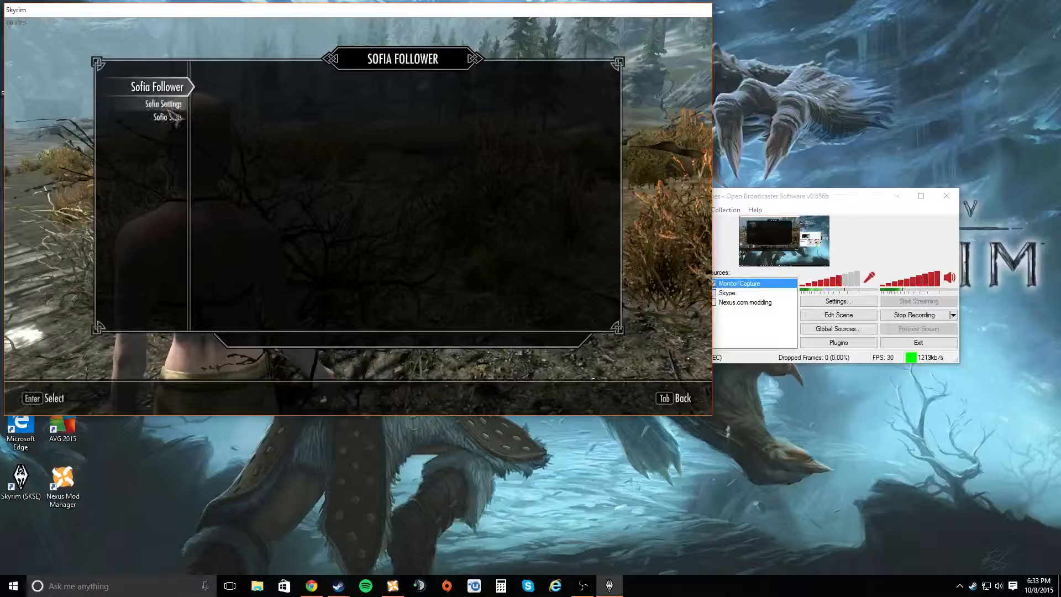
click(164, 105)
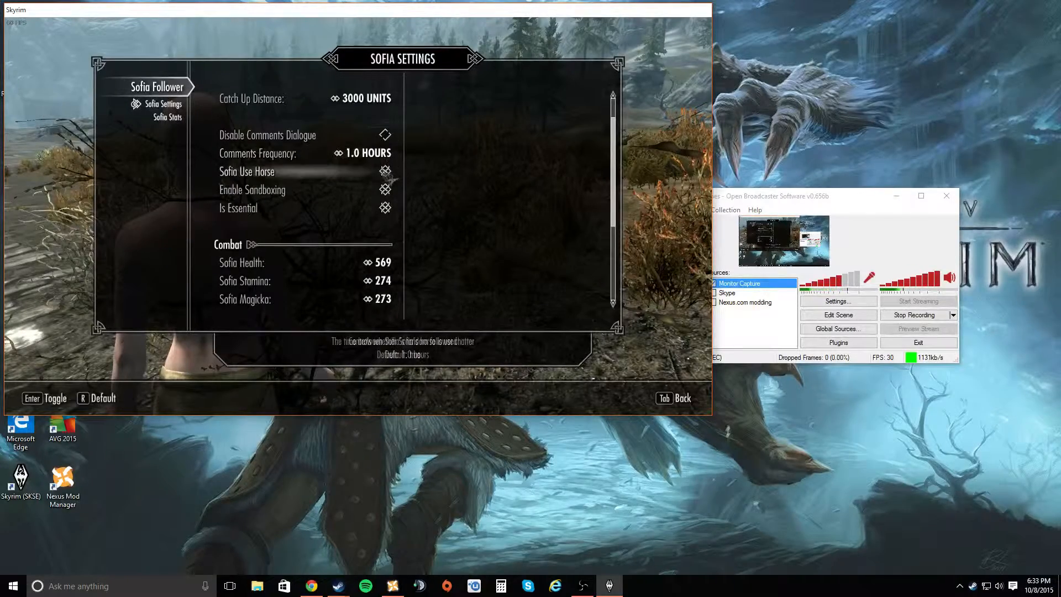
scroll(331, 222, down, 2)
key(Tab)
key(Tab)
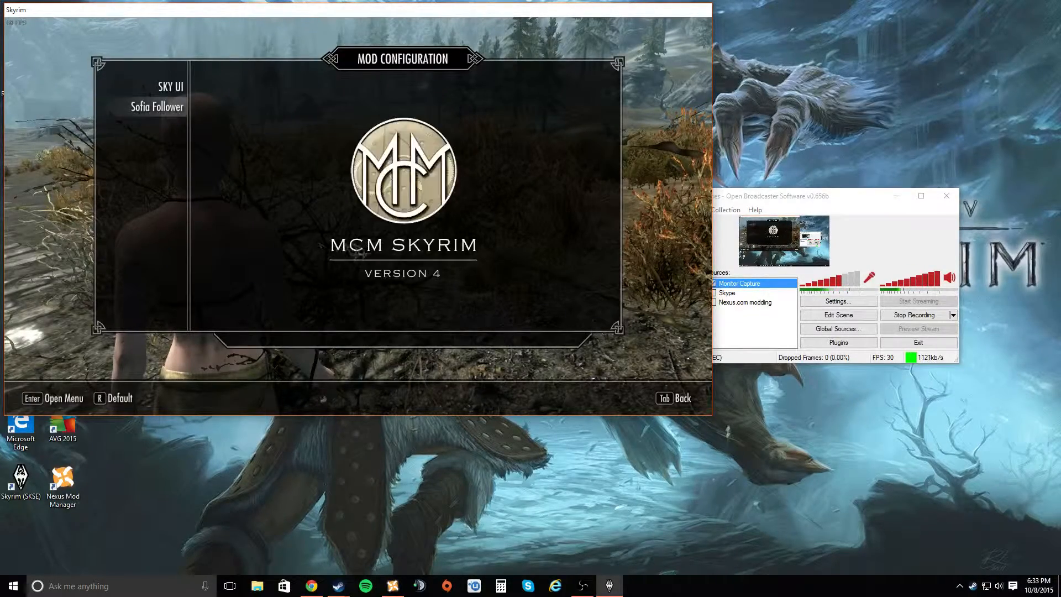
key(Tab)
key(Tab)
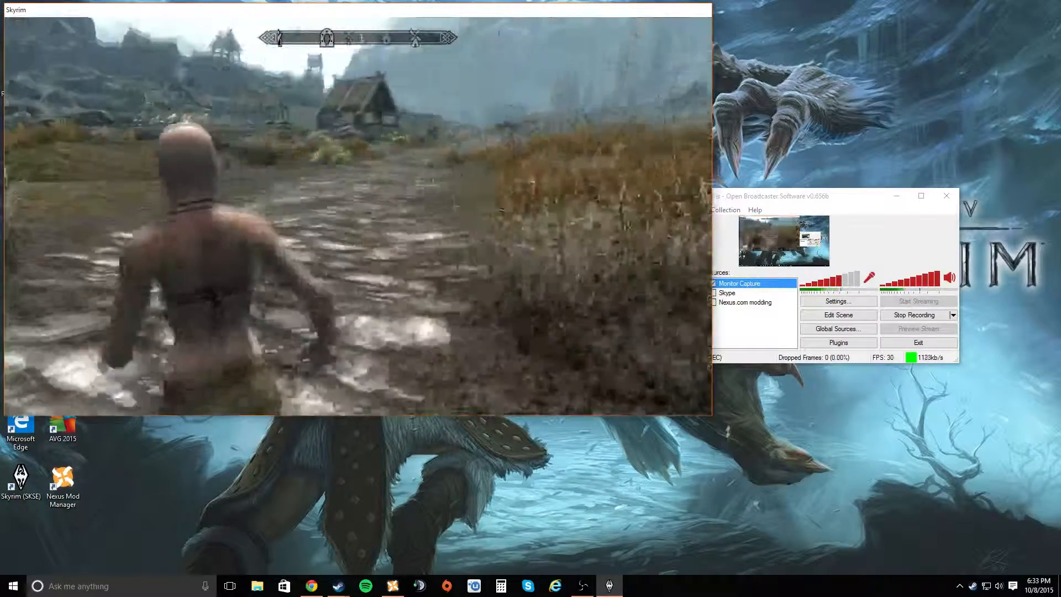
- Look up the Sofia Tracking Marker objective among the miscellaneous quests in the journal, and close the journal
key(Tab)
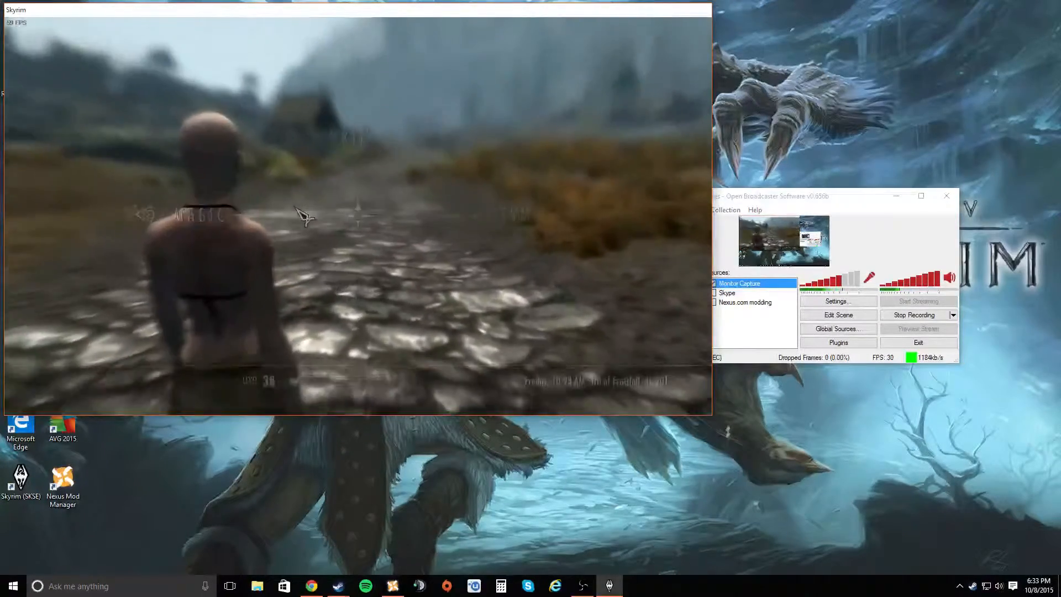
key(Escape)
click(213, 57)
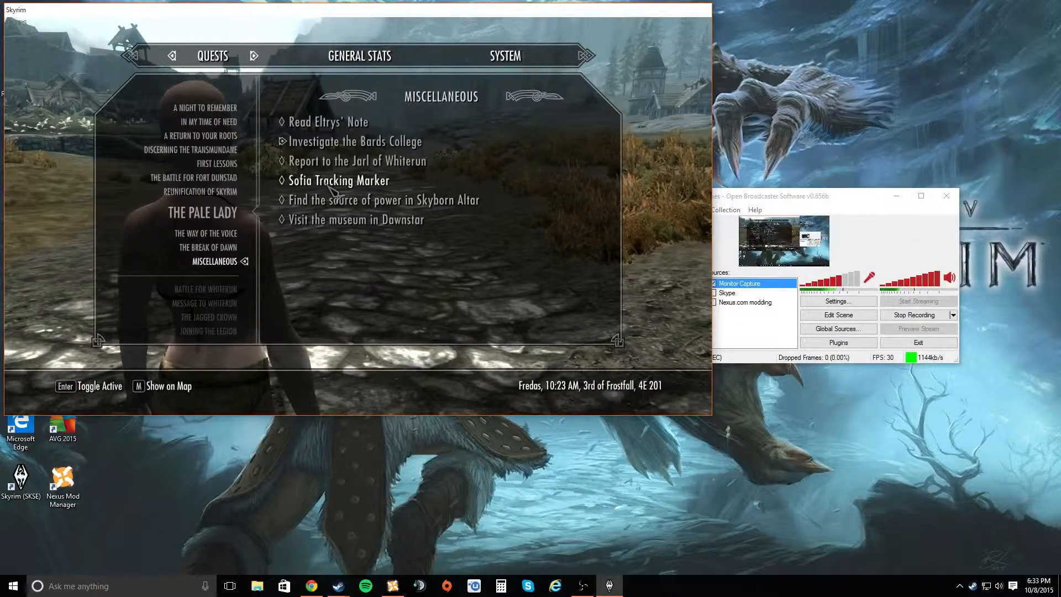
key(Escape)
- Walk up to Sofia, start a conversation, ask her "Can you sing for me?", and walk on along the road
key(w)
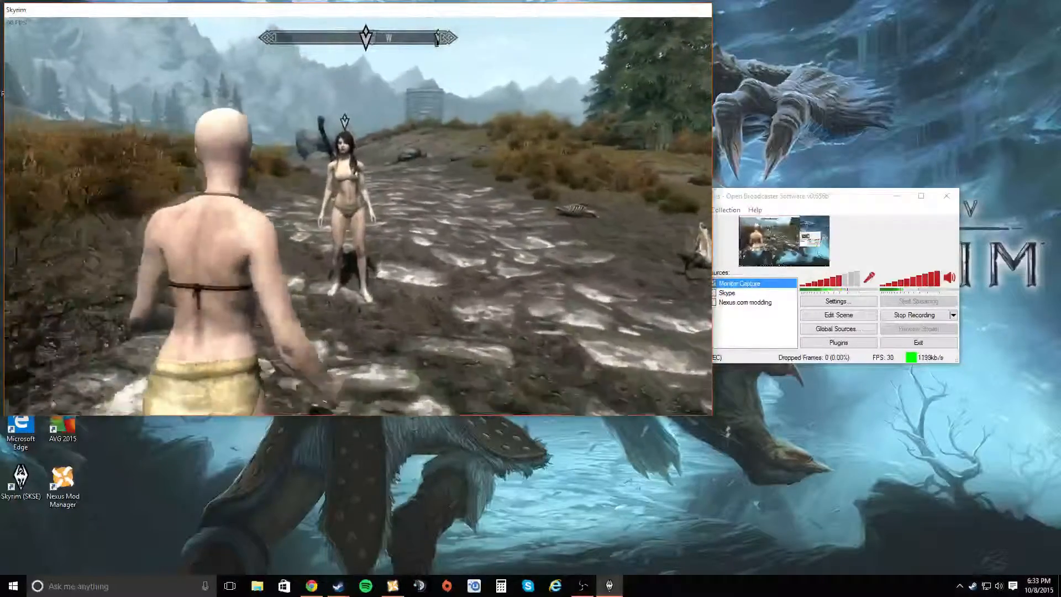
key(e)
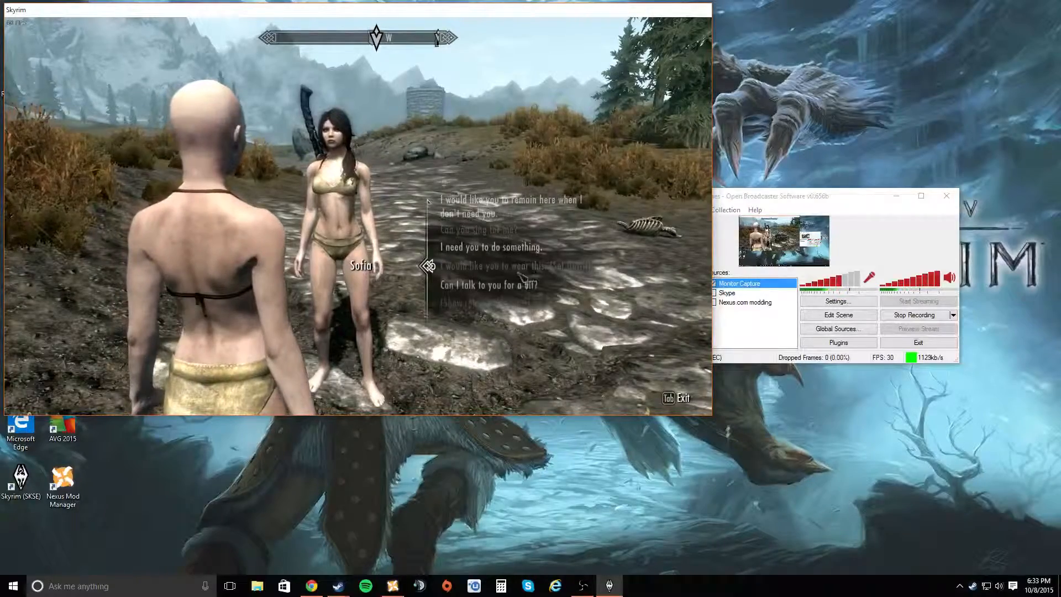
click(478, 230)
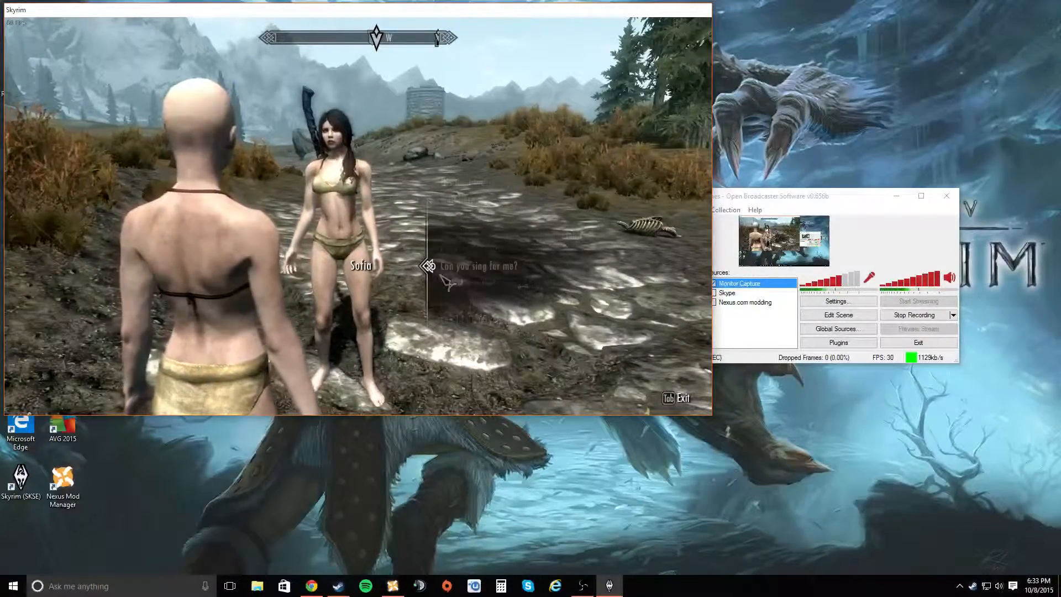
click(470, 303)
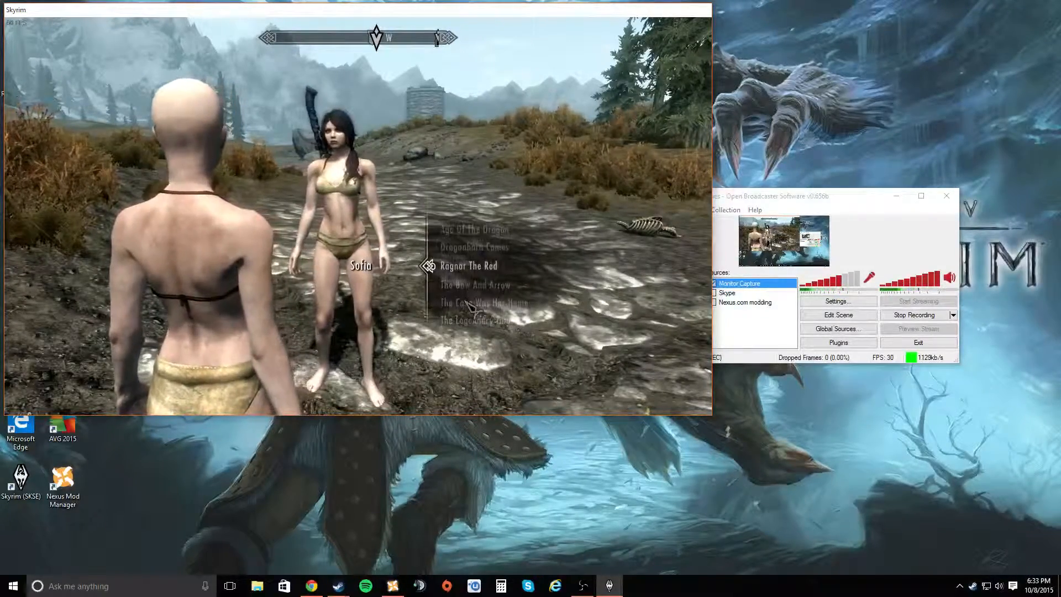
key(w)
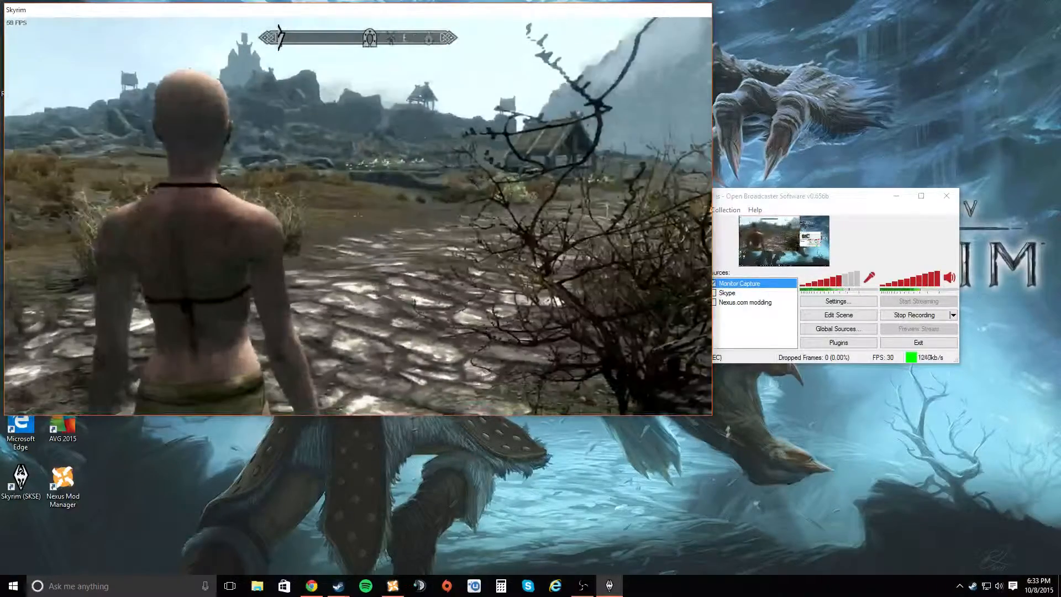
key(w)
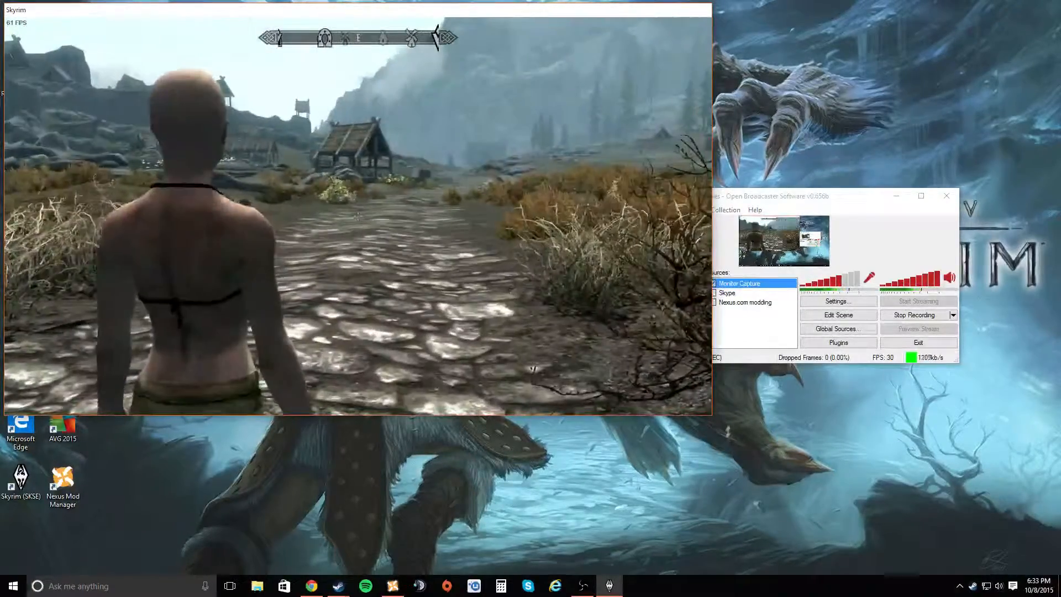
- Quit Skyrim to the desktop
key(Escape)
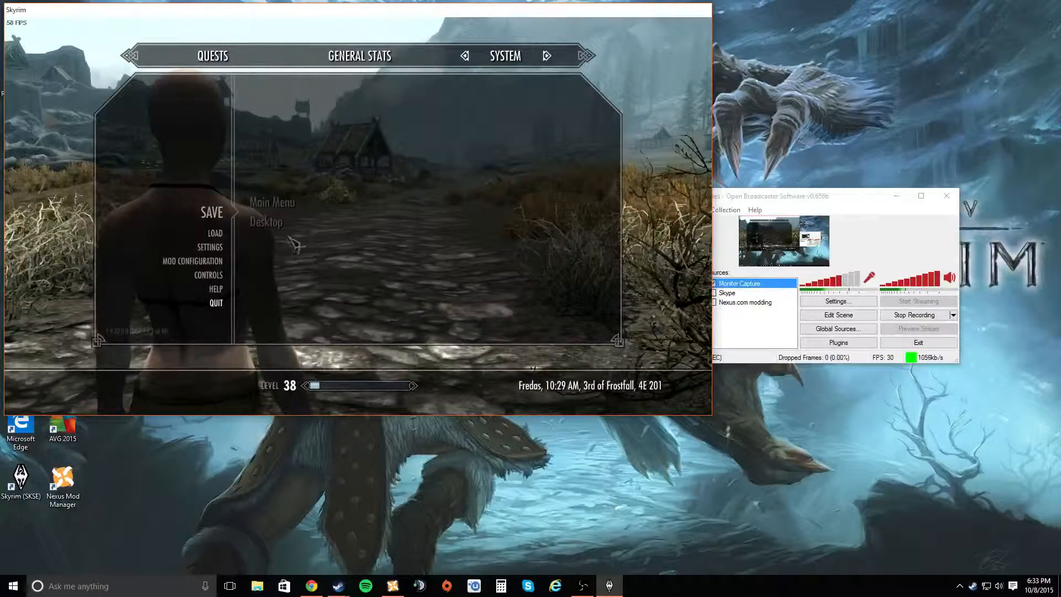
click(268, 222)
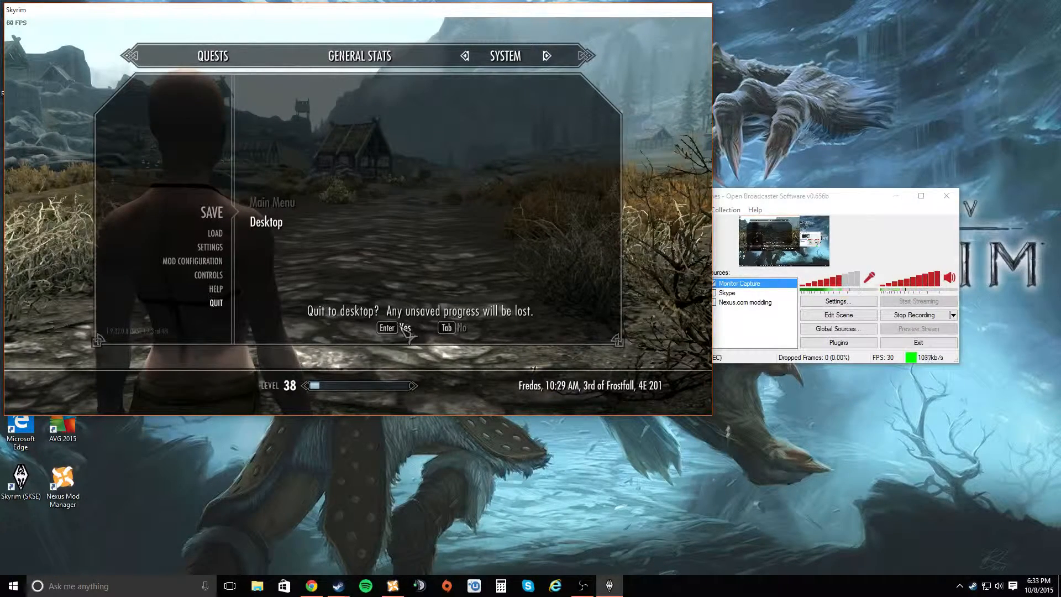
click(405, 328)
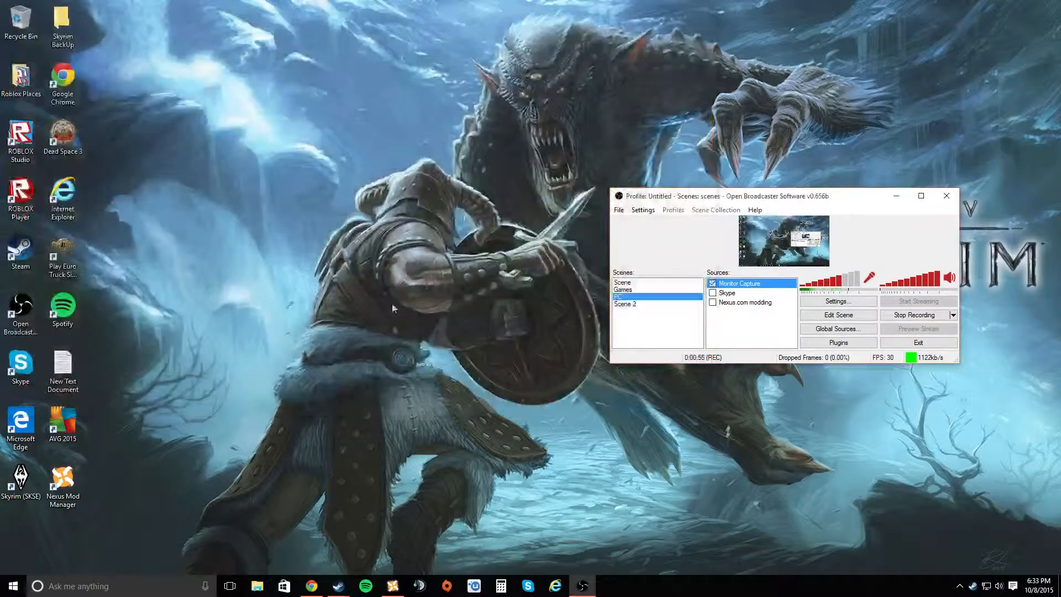
- Switch to Chrome and search the Skyrim Nexus files for "war"
click(312, 587)
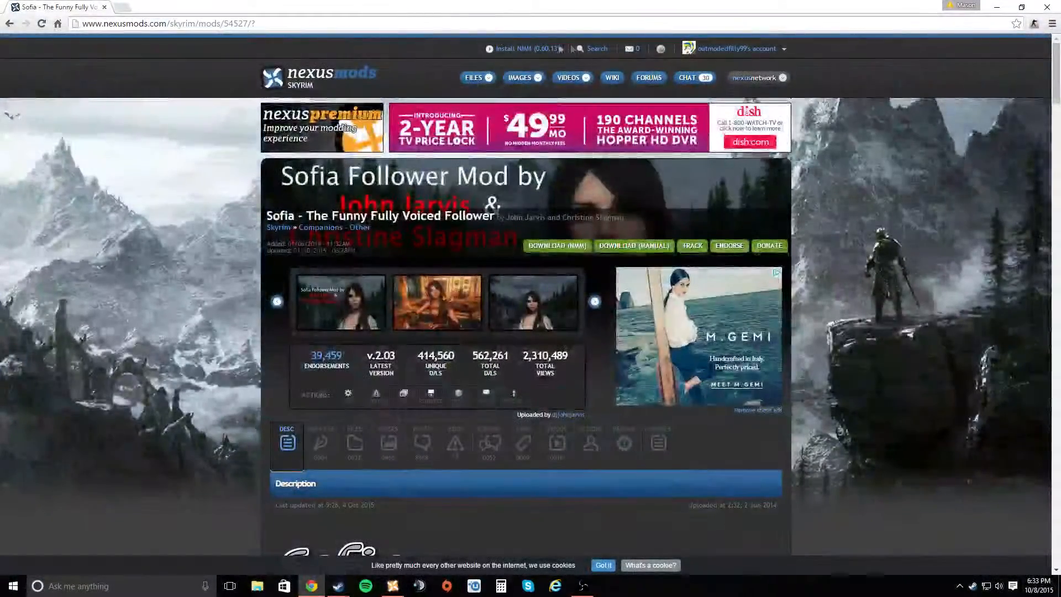
mouse_move(593, 51)
click(580, 91)
text(war)
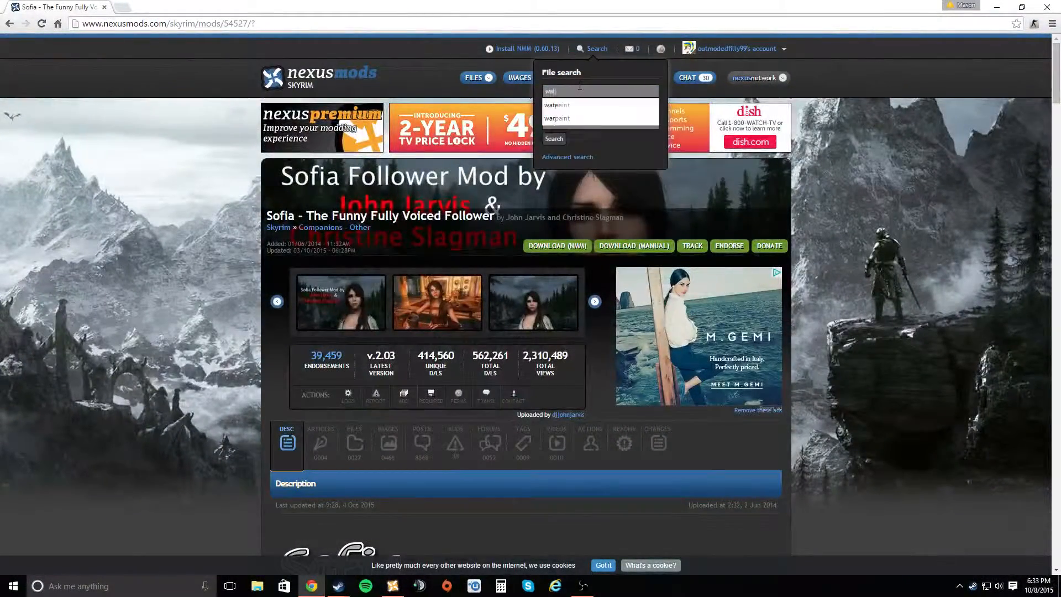
key(Return)
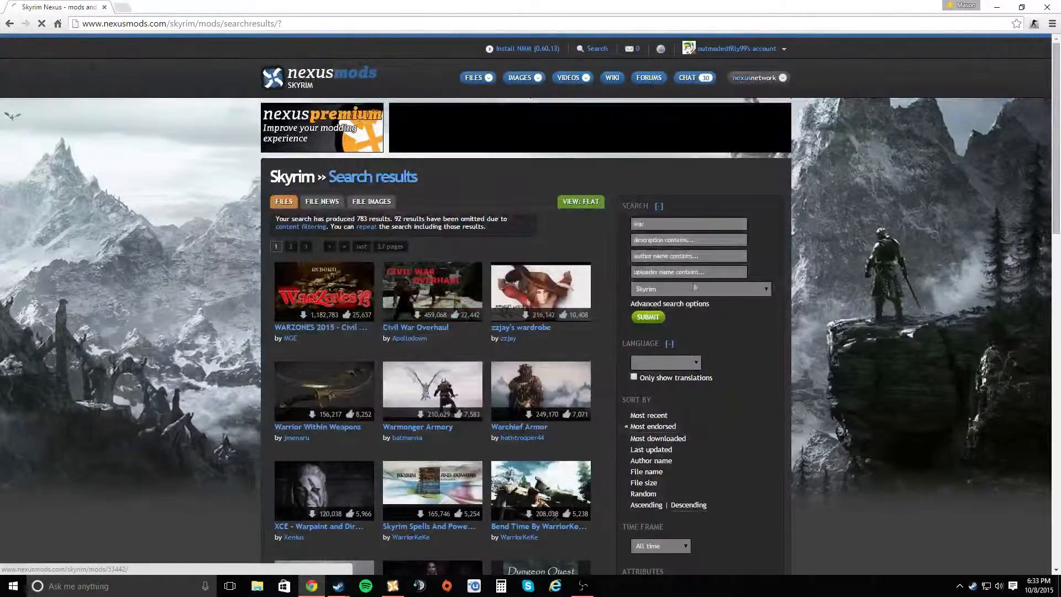
- Open the Civil War Overhaul mod page and read its Installation Notes, including the required mods in Steps 4 - 9
click(436, 287)
scroll(363, 239, down, 5)
scroll(362, 239, down, 15)
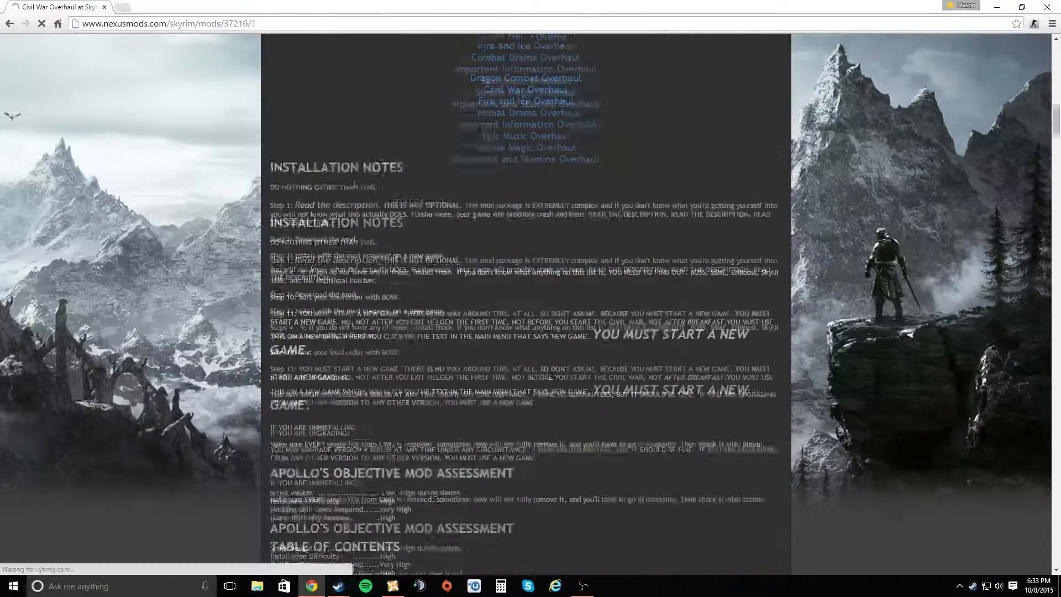
scroll(368, 217, down, 3)
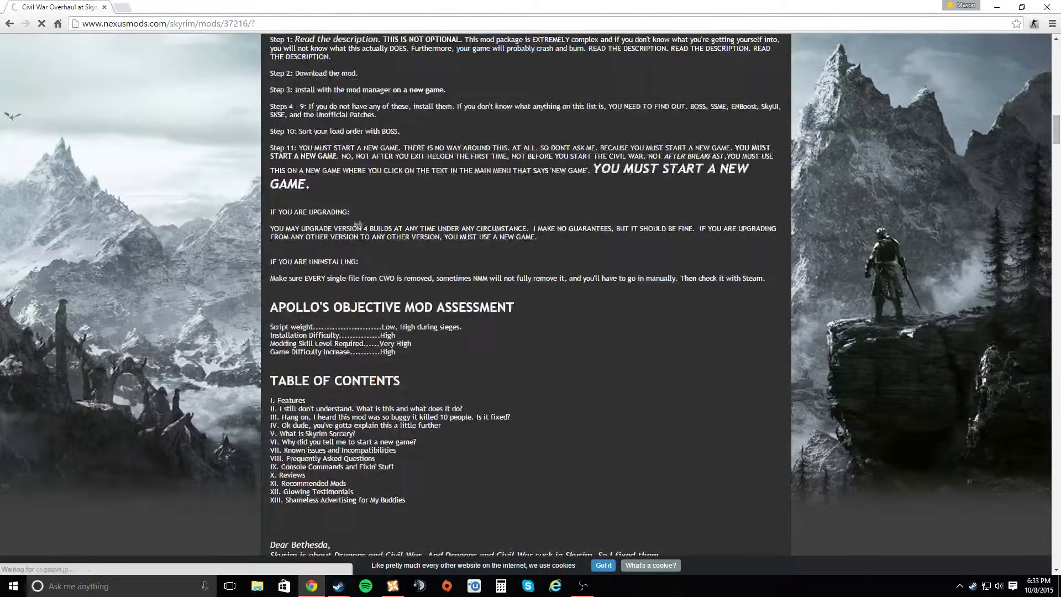
scroll(331, 227, up, 2)
scroll(327, 195, up, 1)
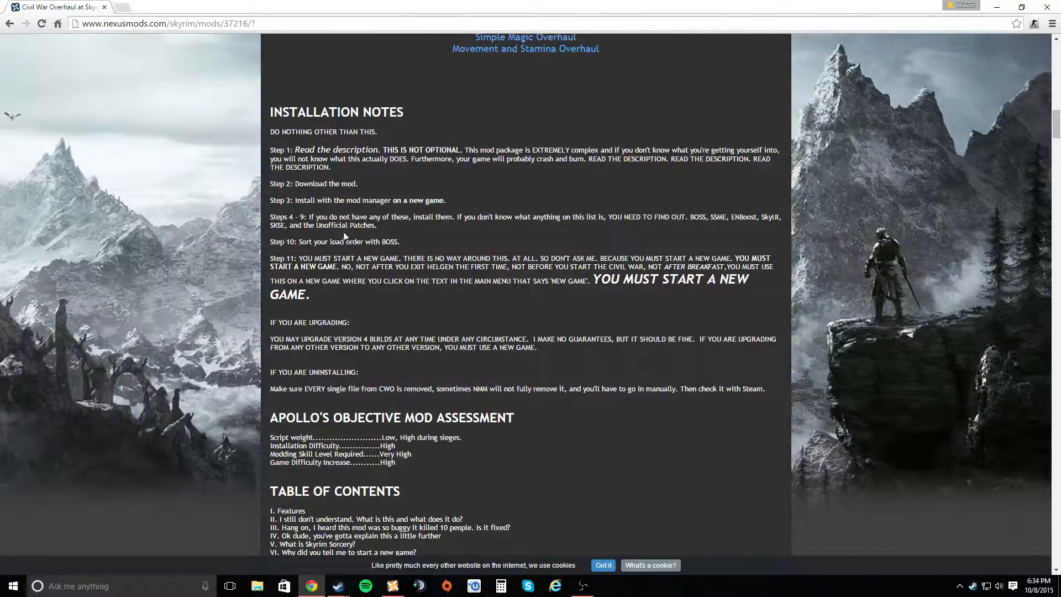
drag(345, 237, 381, 226)
click(393, 197)
scroll(397, 232, down, 6)
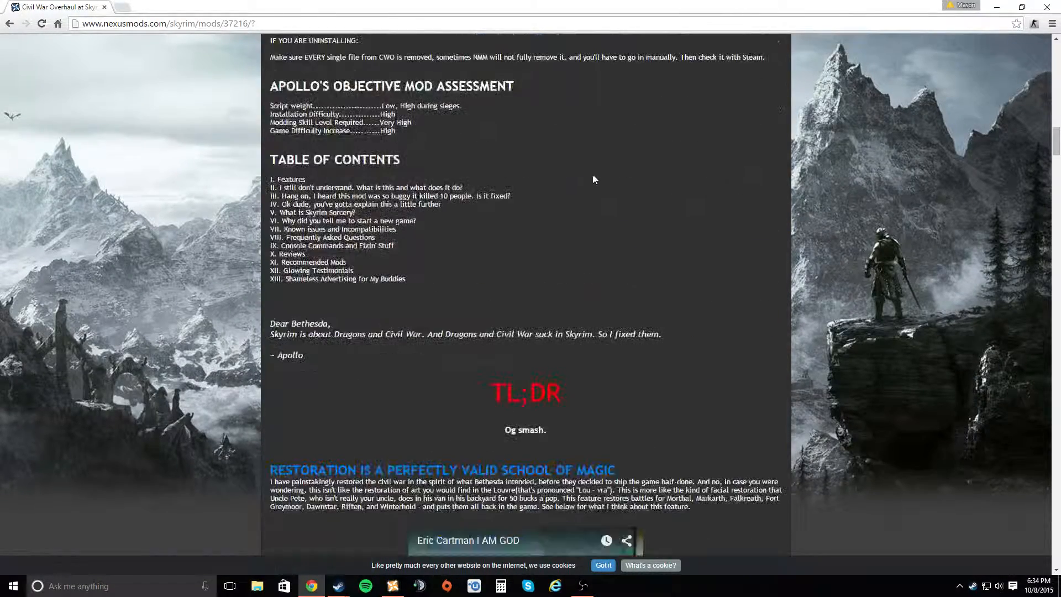
scroll(400, 260, up, 4)
scroll(402, 263, up, 2)
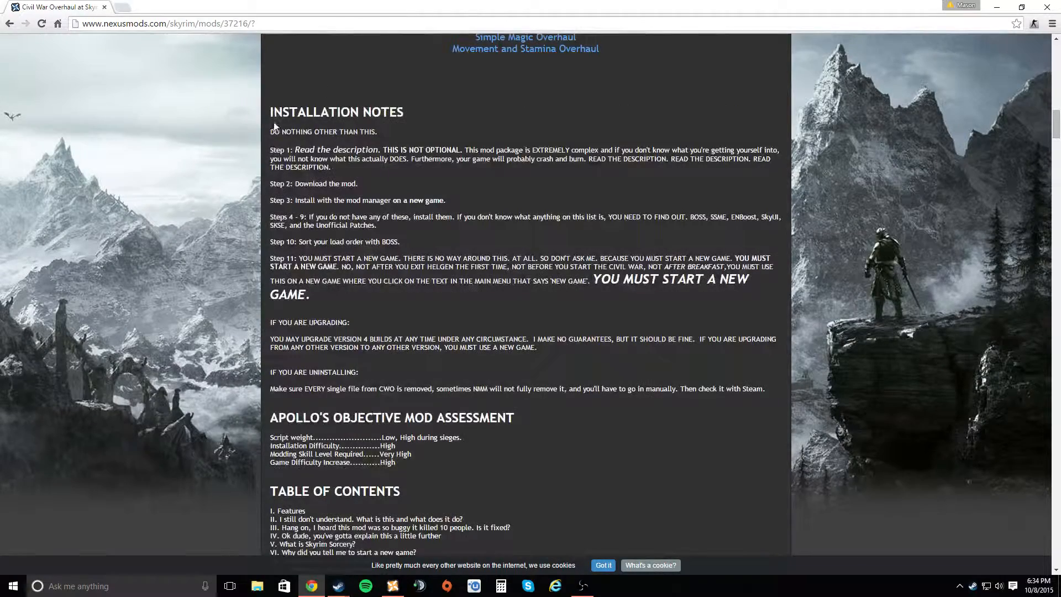
- Highlight the Step 11 text of the Installation Notes about starting a new game, and review the surrounding upgrade and uninstall notes
drag(342, 267, 749, 281)
click(574, 308)
drag(272, 253, 743, 266)
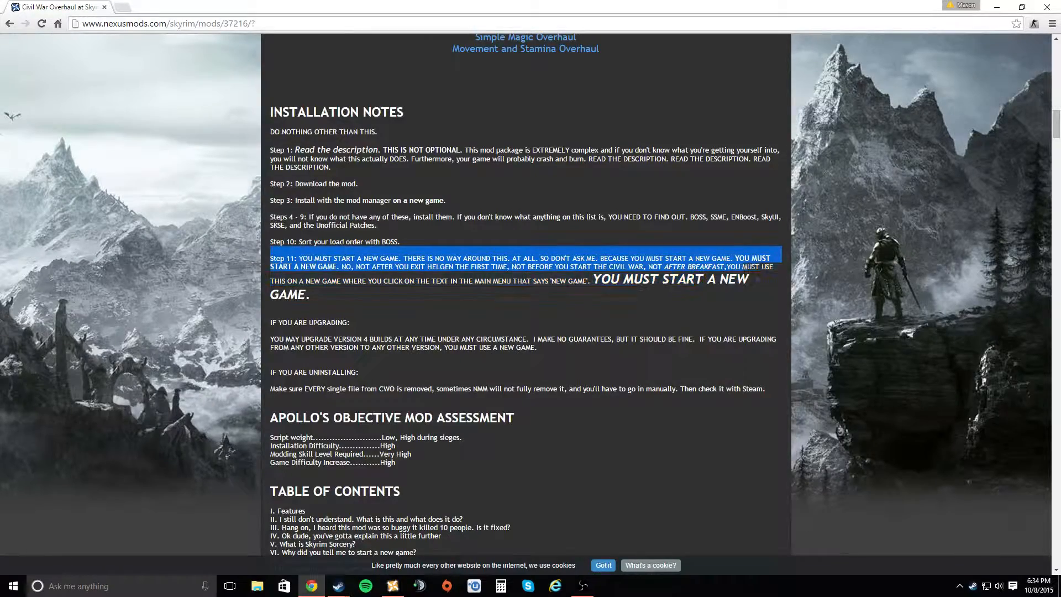
click(738, 309)
scroll(738, 309, up, 5)
scroll(694, 254, down, 5)
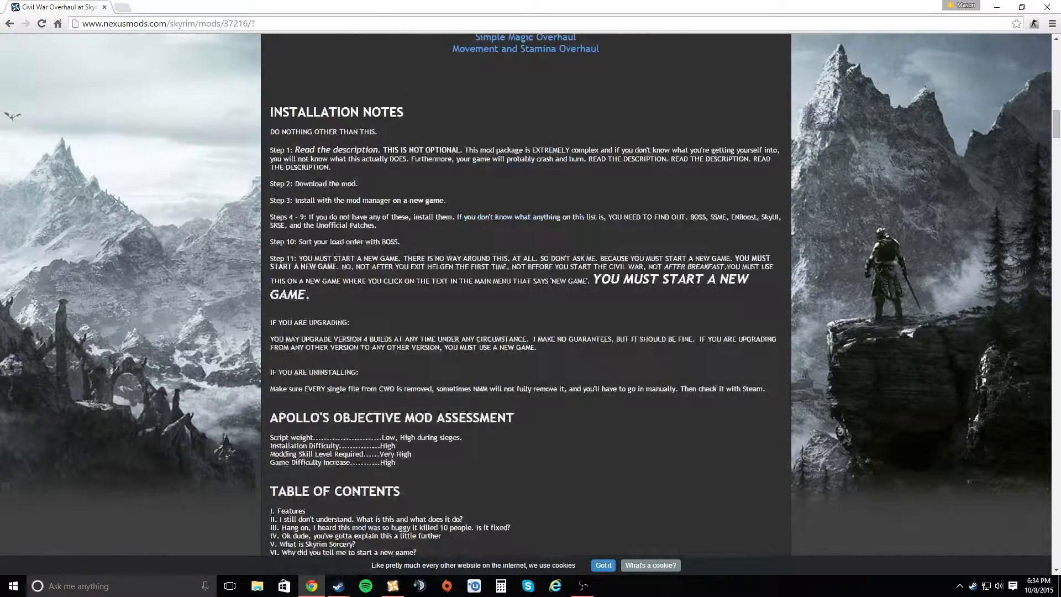
scroll(421, 306, up, 1)
scroll(403, 311, down, 4)
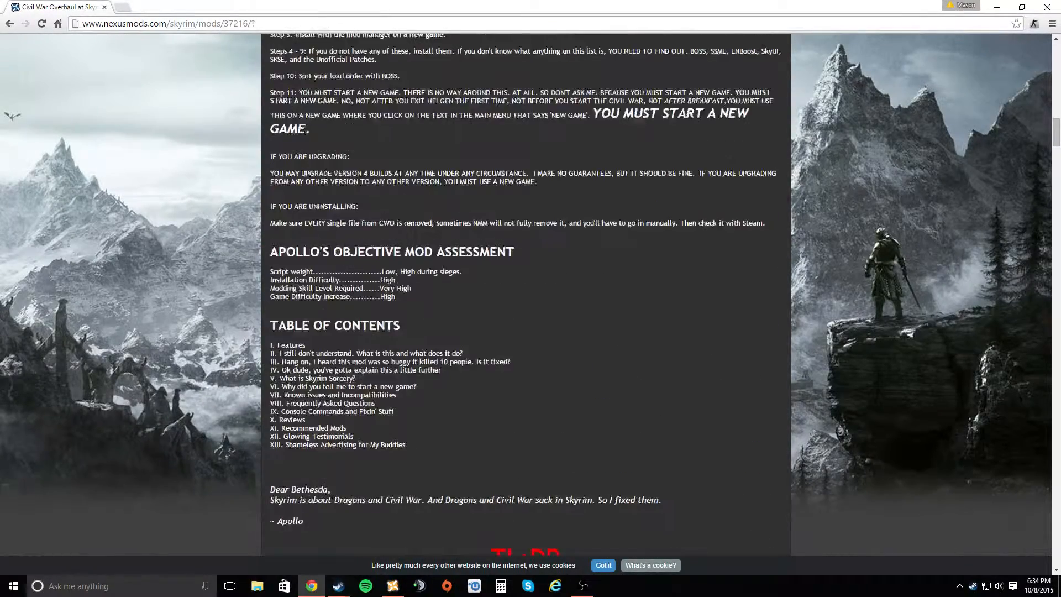
scroll(387, 245, up, 3)
drag(309, 193, 266, 330)
click(604, 145)
- Skim the rest of the Civil War Overhaul description, from the feature sections through the author's longer explanations
scroll(393, 392, down, 14)
scroll(393, 391, down, 15)
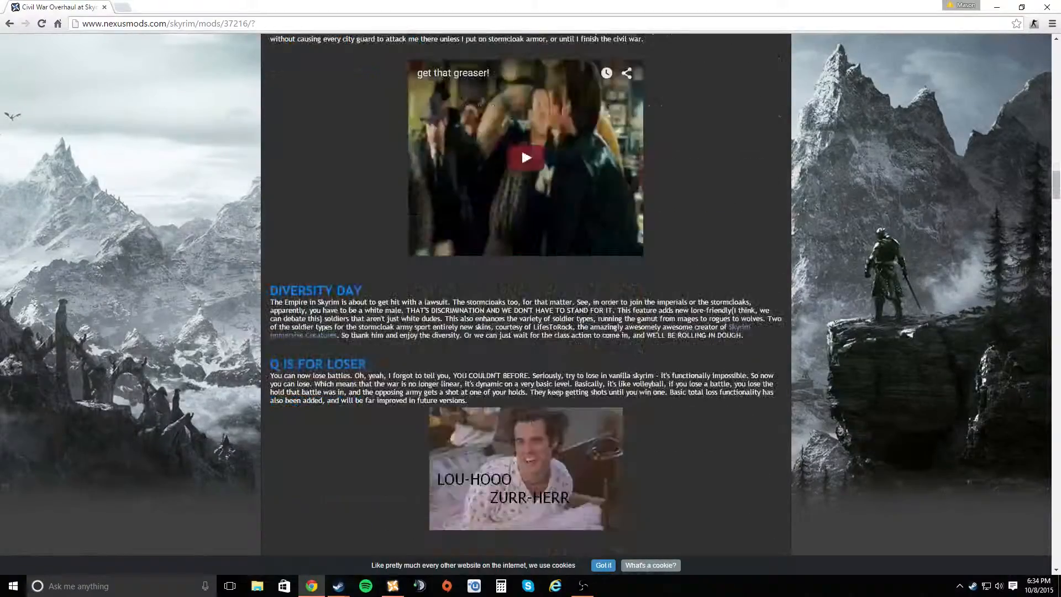
scroll(705, 361, down, 15)
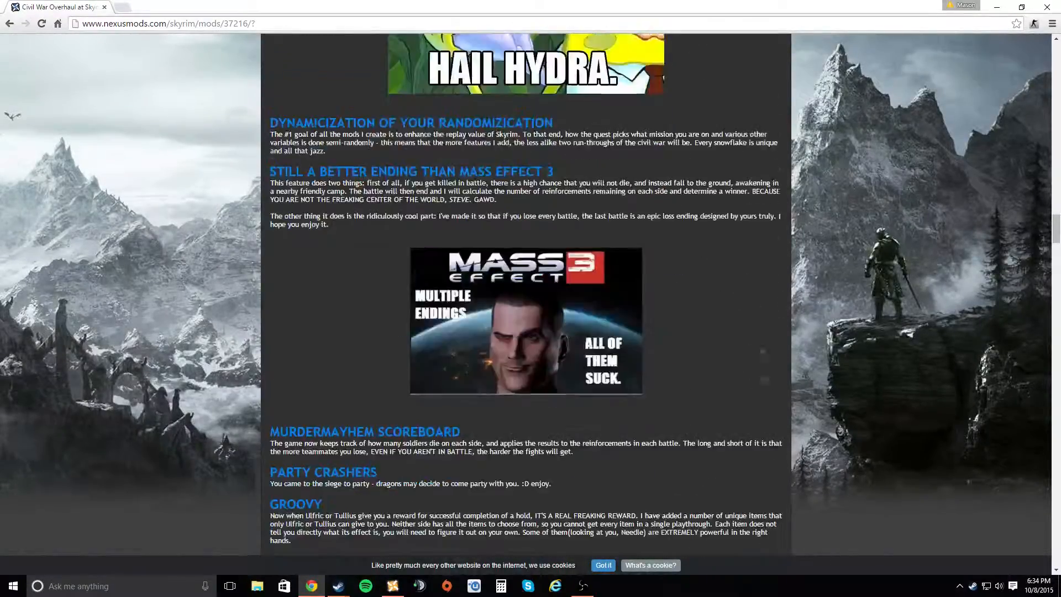
scroll(525, 296, down, 15)
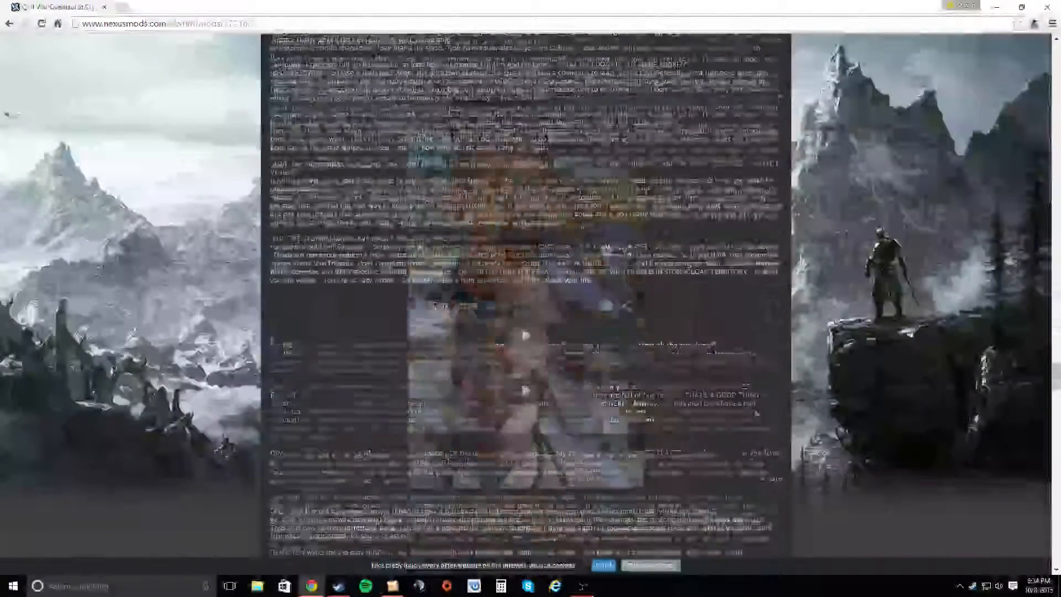
scroll(525, 296, up, 15)
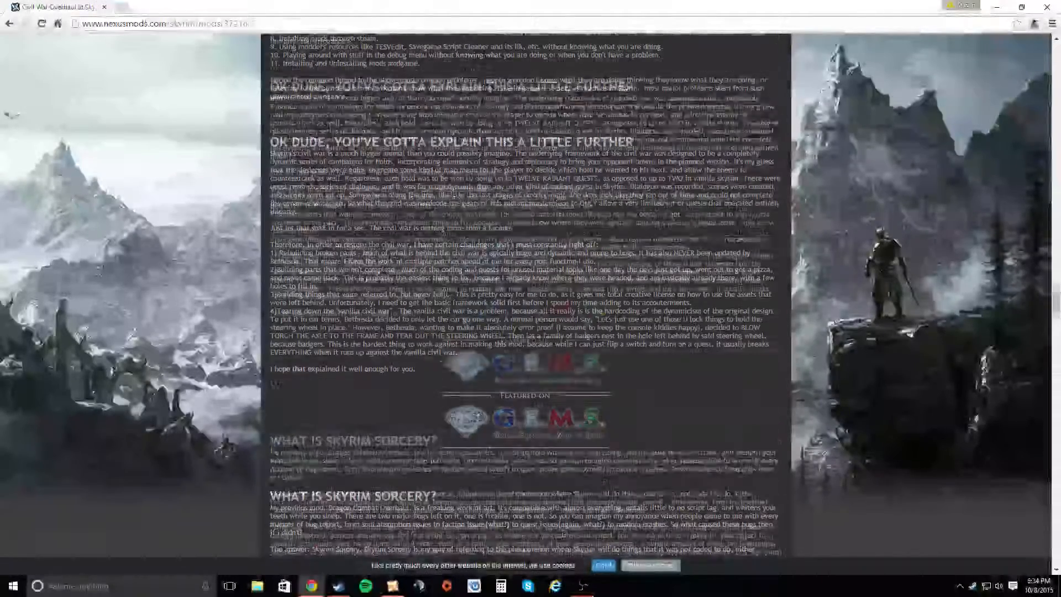